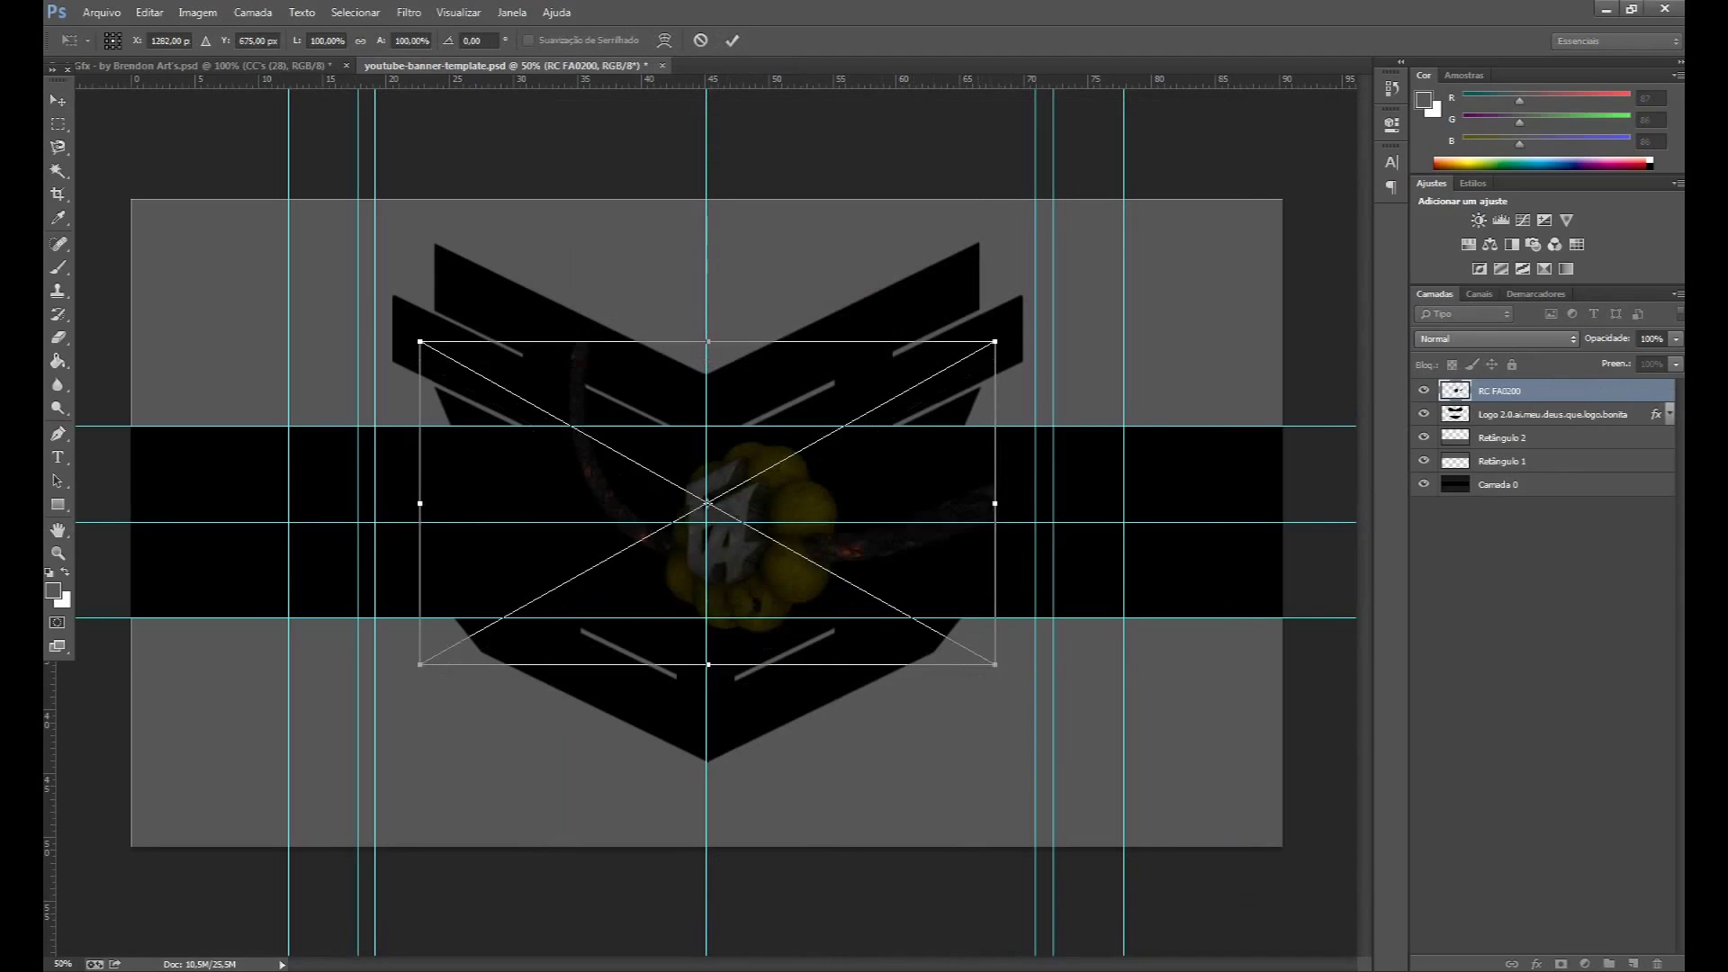
Confirm the placed RC FA0200 image and move its layer below the logo and both rectangle layers.
key("Return")
key("ctrl+bracketleft")
key("ctrl+bracketleft")
key("ctrl+bracketleft")
Duplicate the Retângulo 2 layer and move the copy beneath the RC FA0200 layer.
left_click(1530, 414)
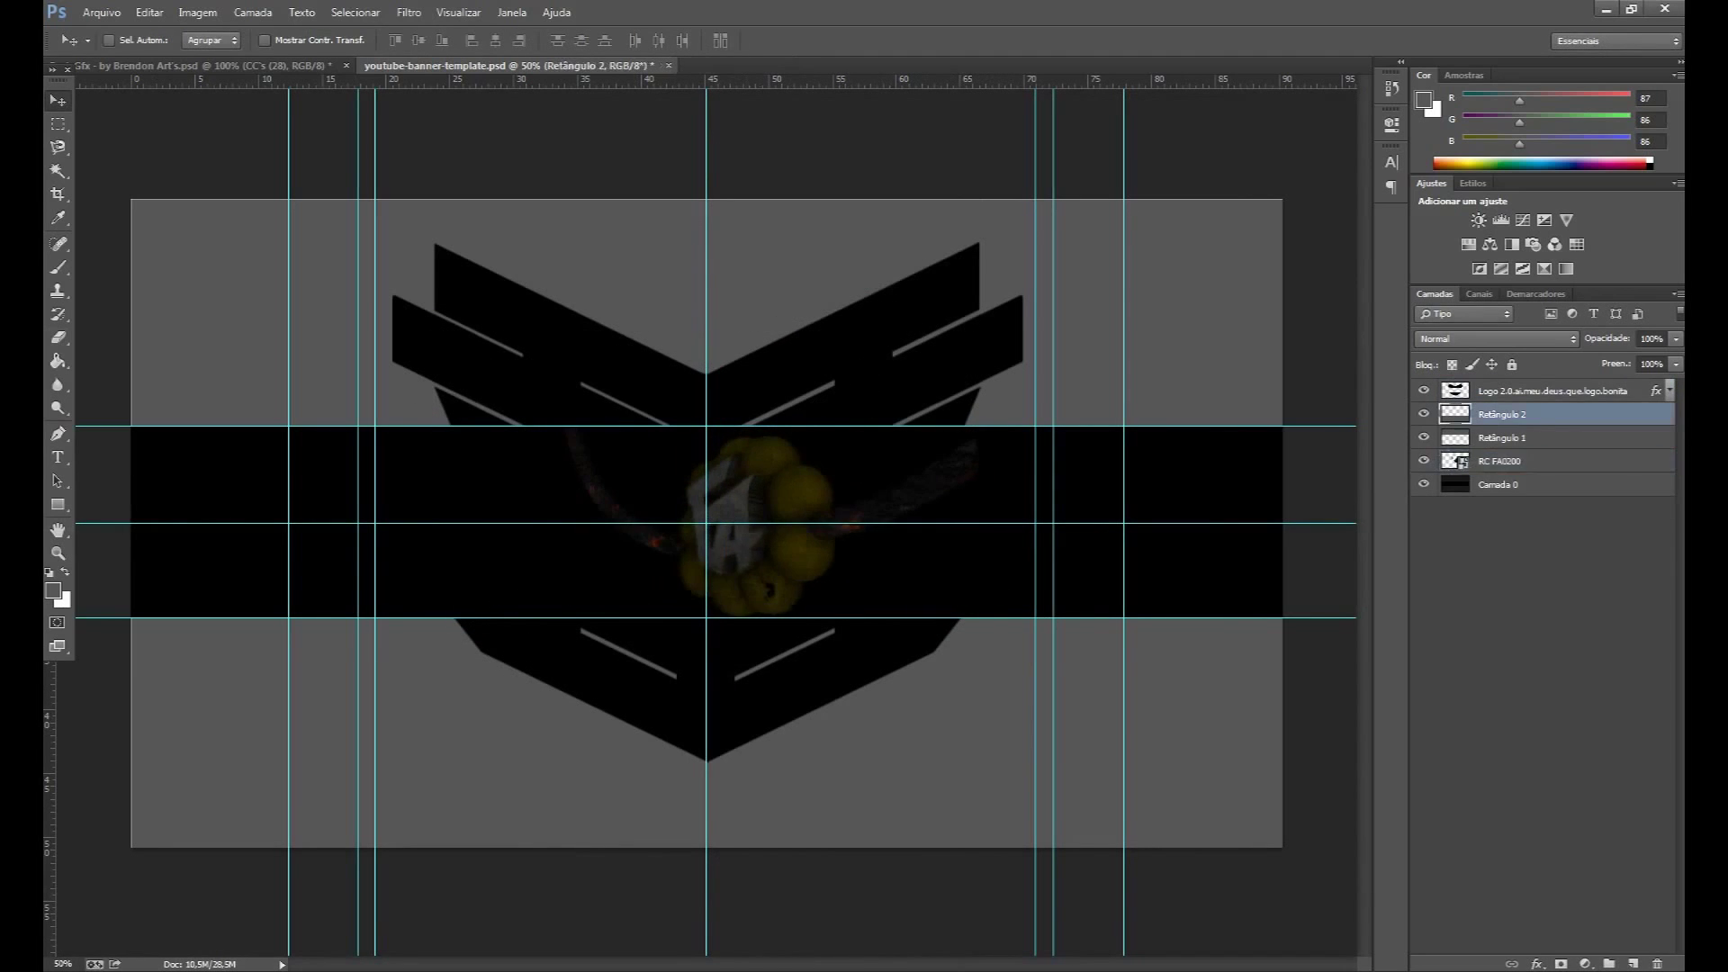
key("ctrl+j")
key("ctrl+bracketleft")
key("ctrl+bracketleft")
key("ctrl+bracketleft")
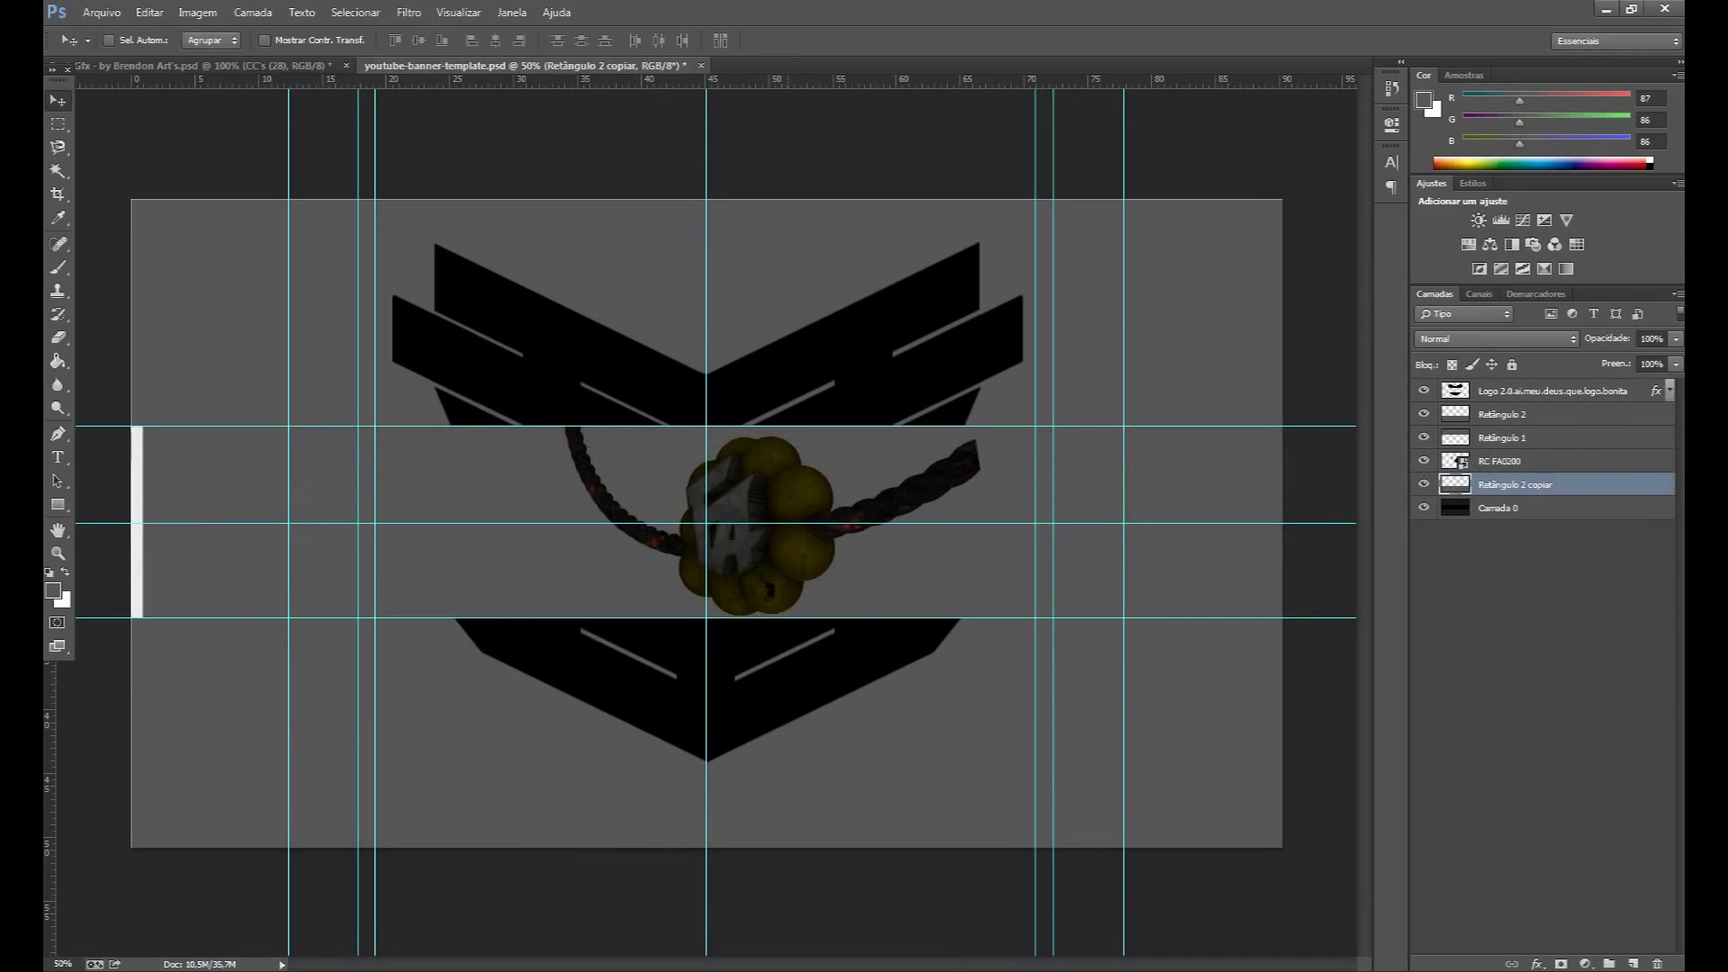
Rotate the RC FA0200 render slightly counterclockwise at the centre of the banner band.
key("alt+bracketright")
key("ctrl+t")
key("Escape")
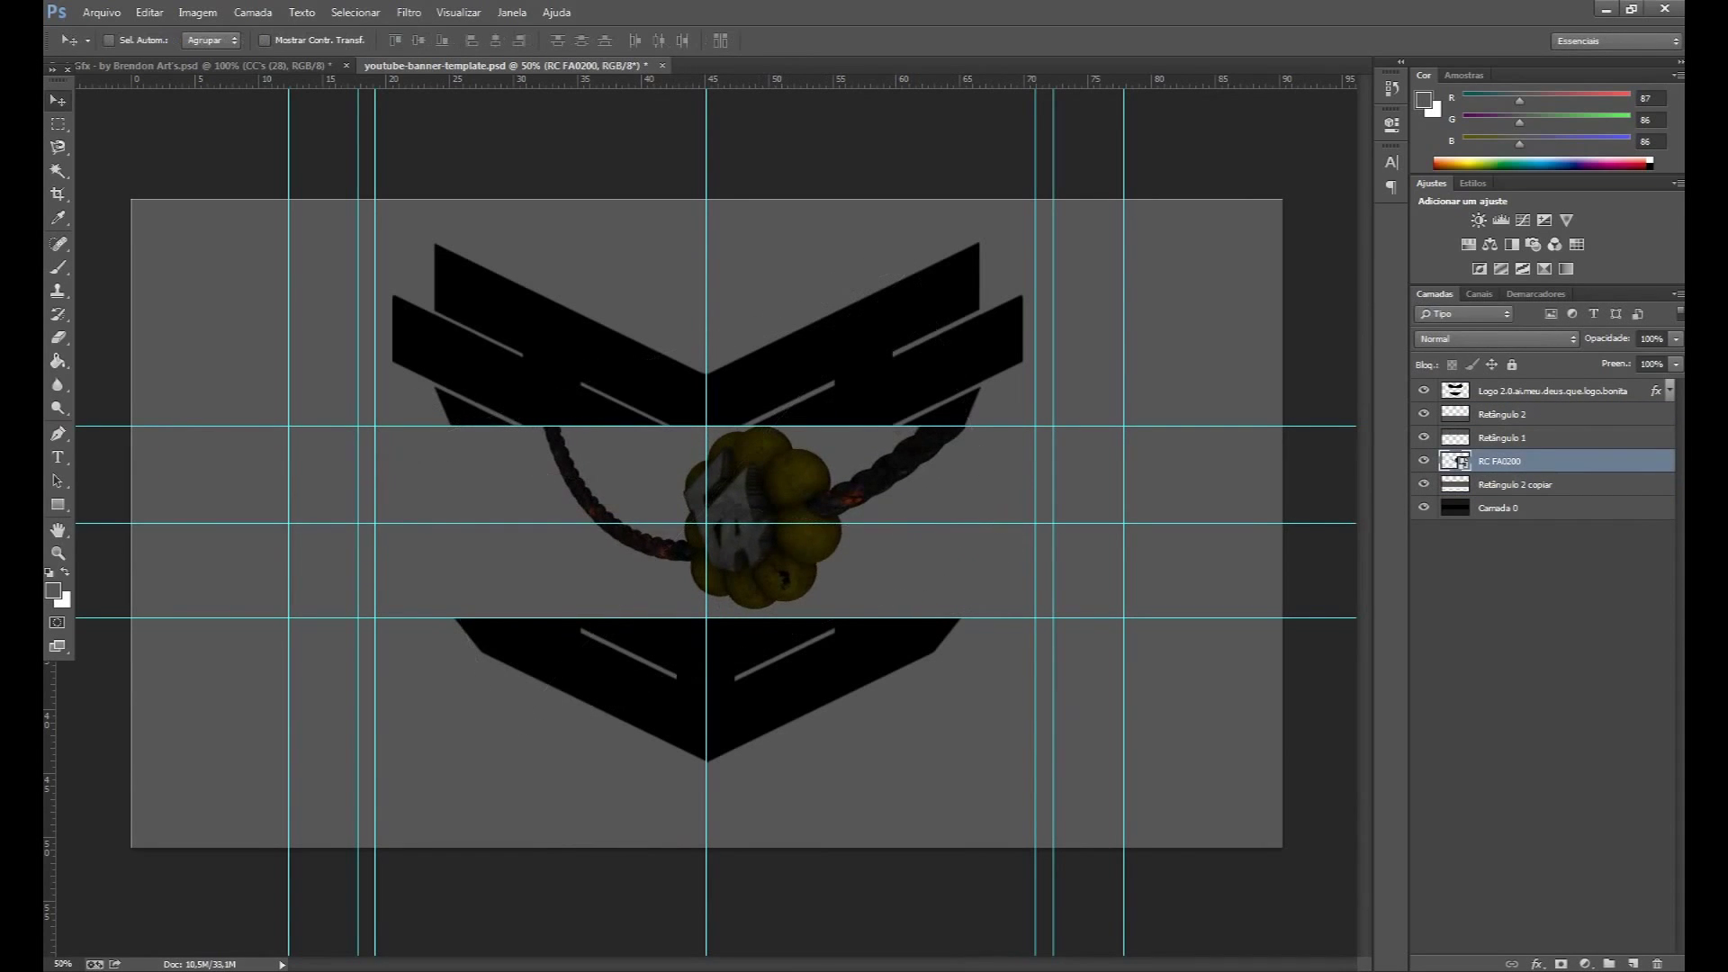
Remove the Retângulo 2 copy from the layer stack.
key("alt+bracketleft")
key("ctrl+e")
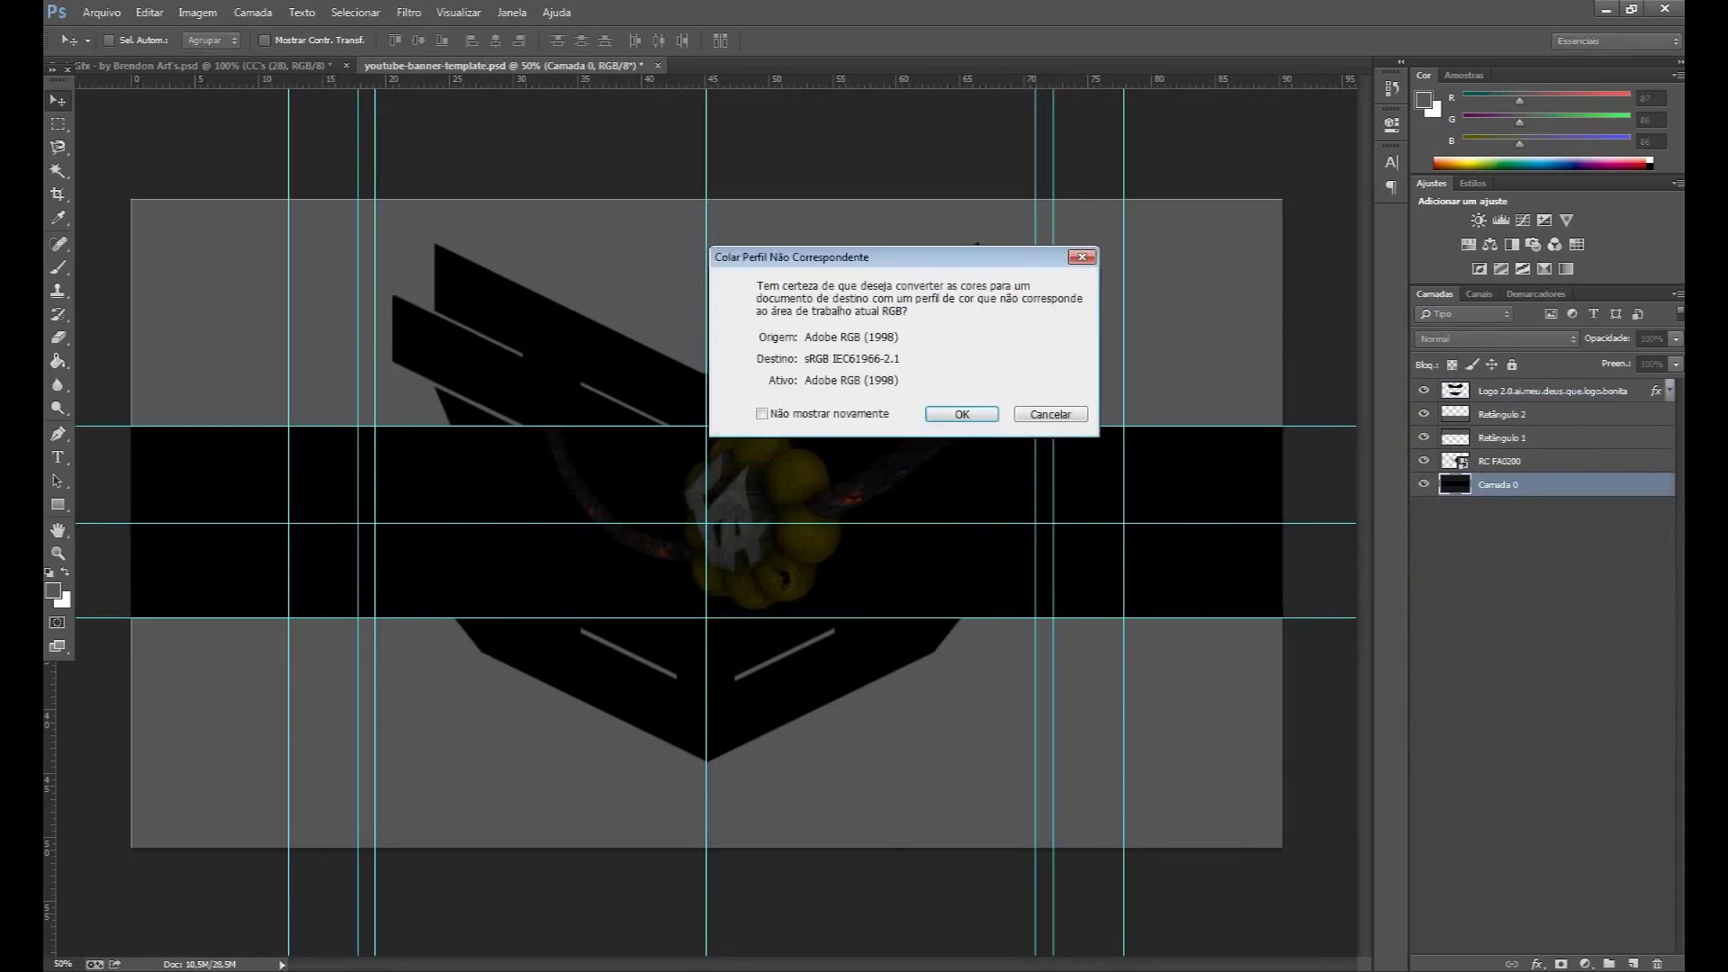
Bring the CC's (28) group from the Gfx pack file into the banner and place it above the RC FA0200 layer.
key("Return")
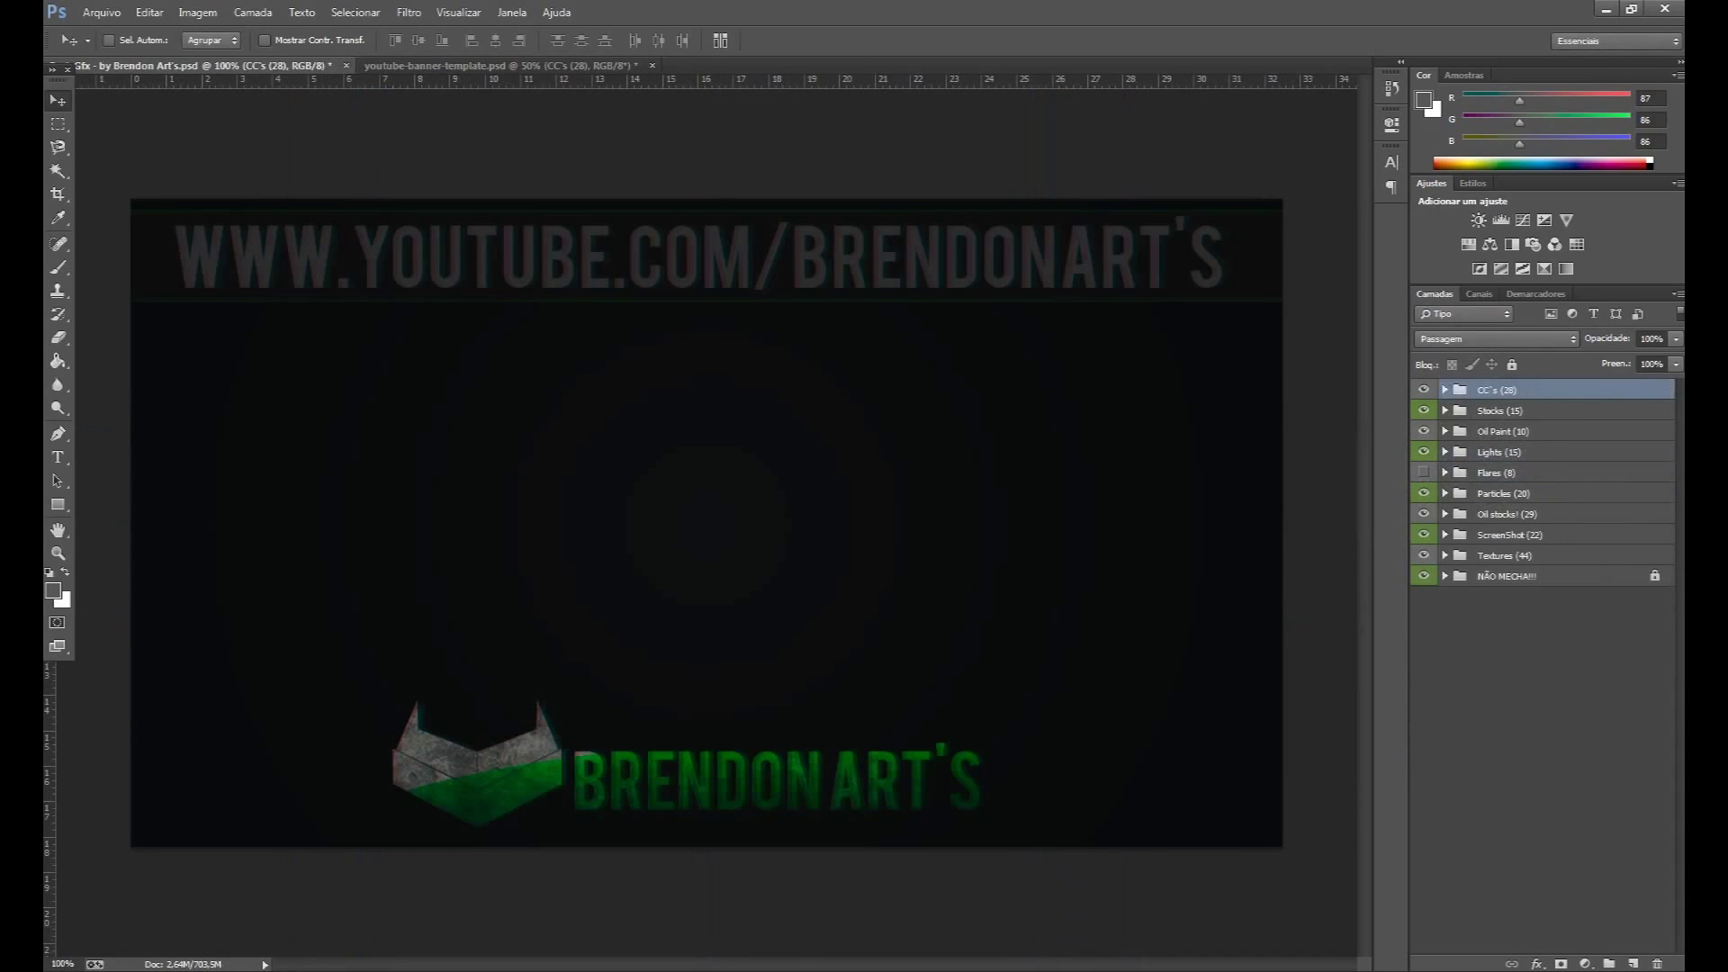
left_click(1495, 473)
left_click(1444, 473)
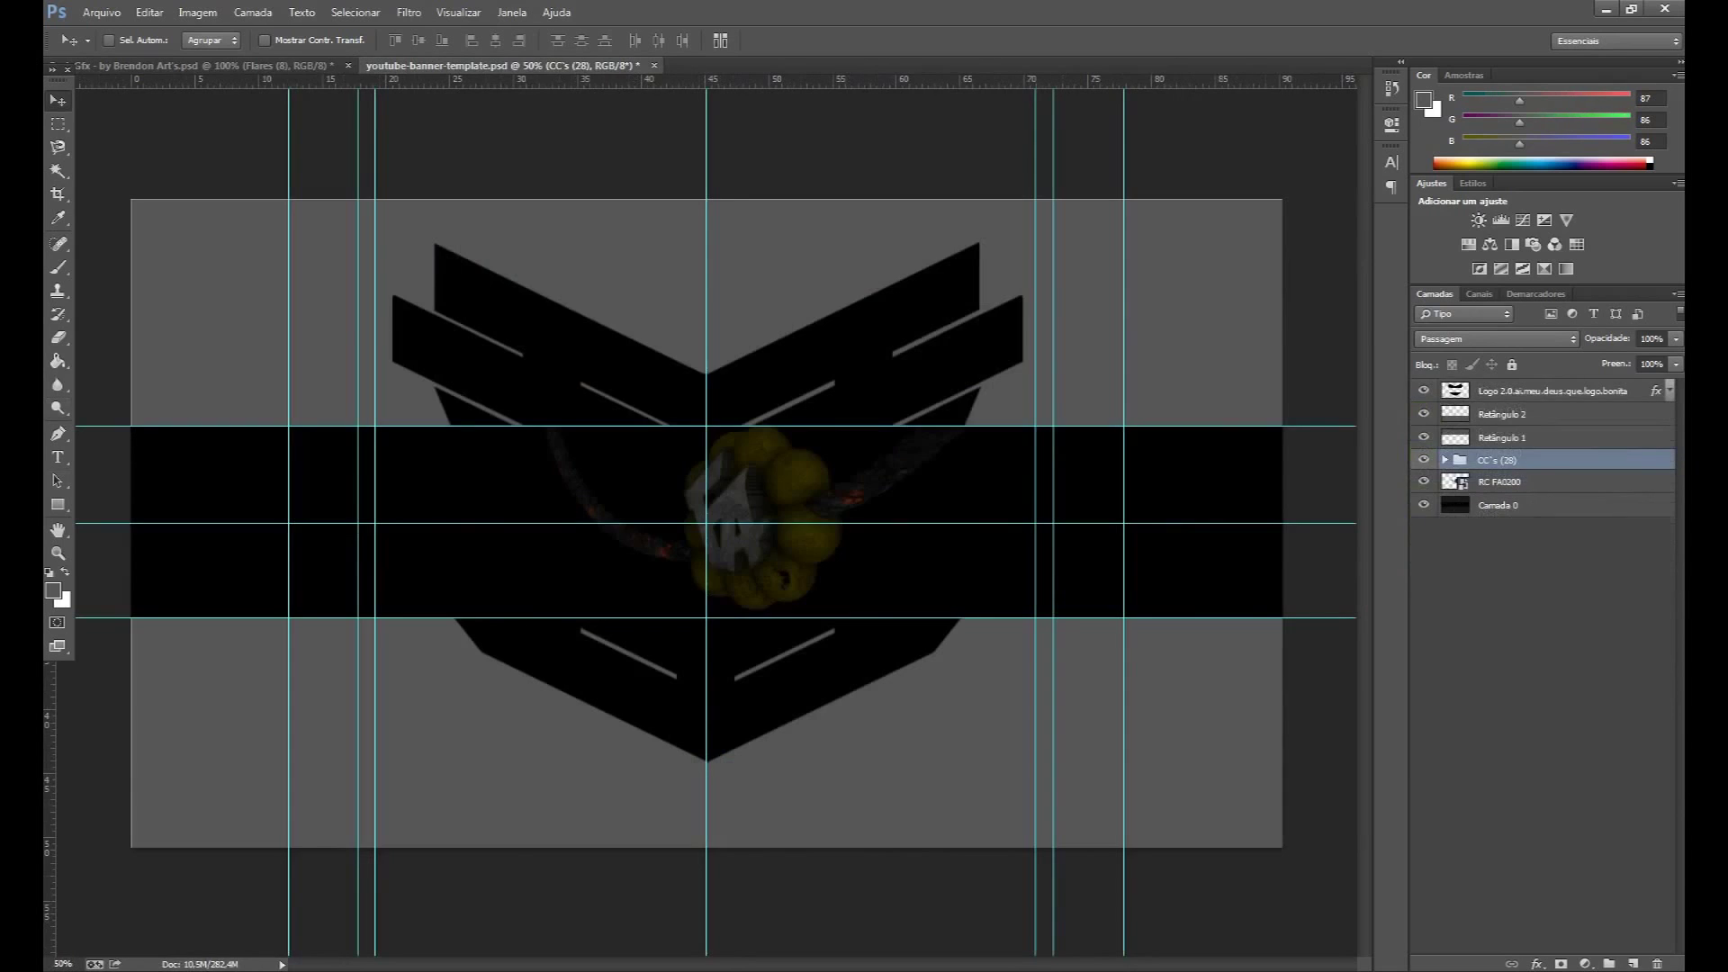
Create a new layer above the CC's (28) group and set the foreground colour to #ffe400.
key("ctrl+shift+alt+n")
left_click(52, 589)
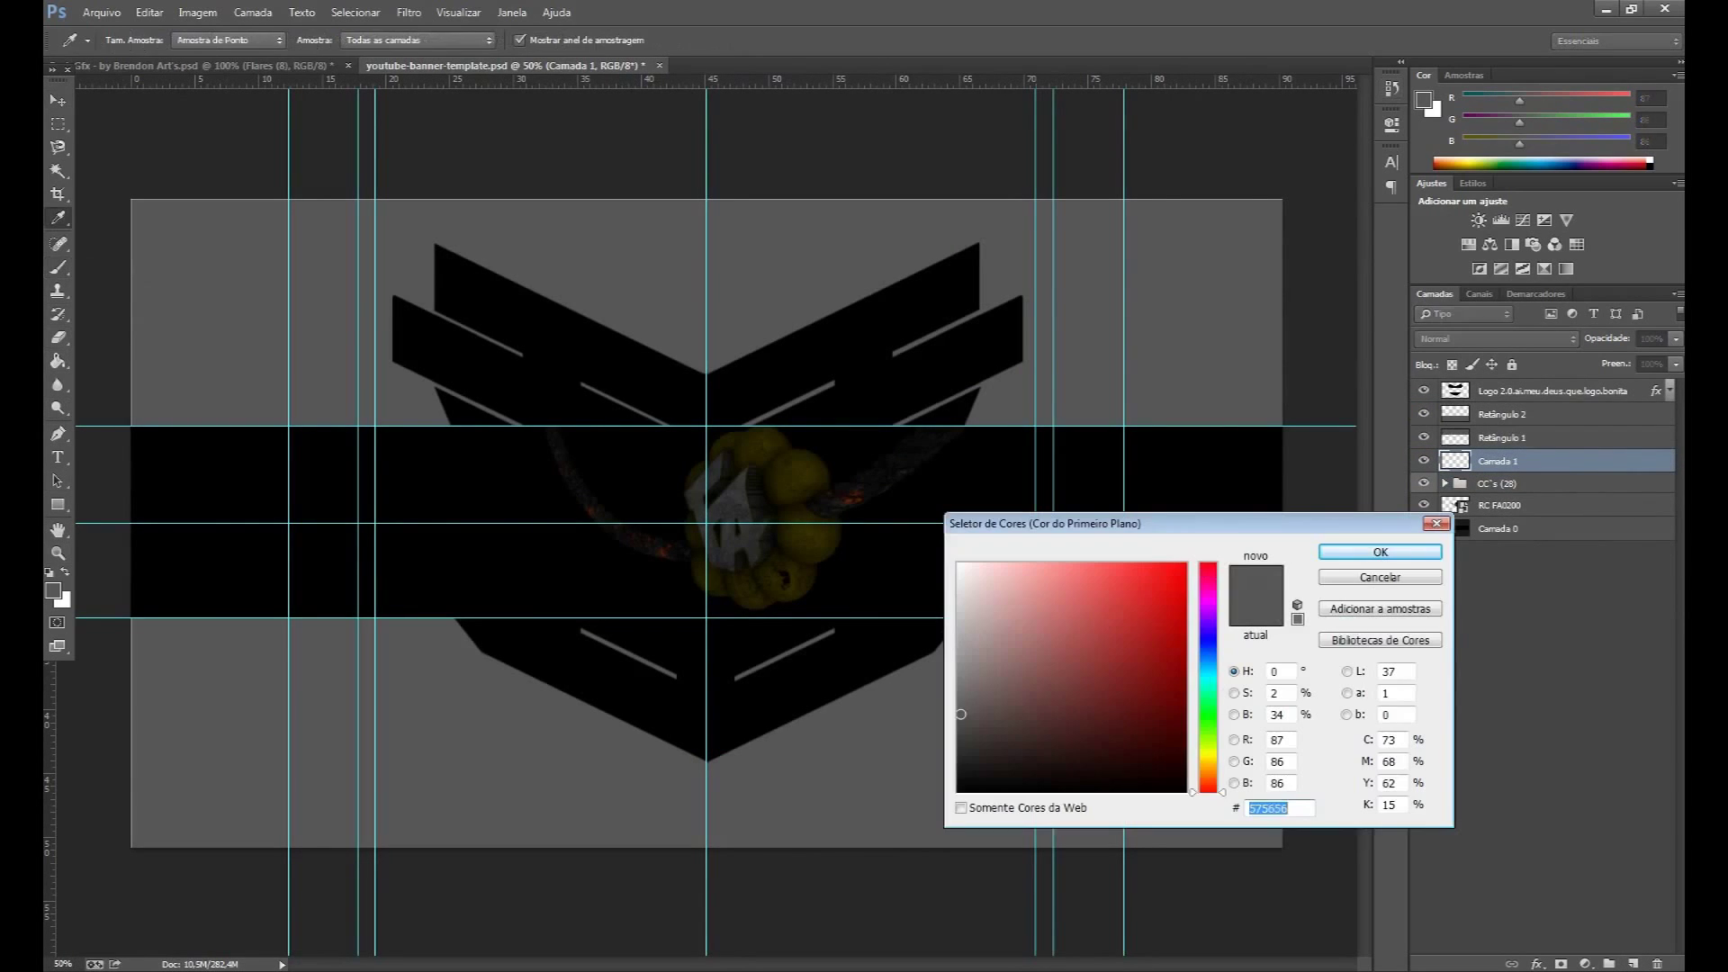
type("ffe400")
key("Return")
Paint a wide yellow mound along the lower edge of the banner band with a 174 px Brush.
key("b")
left_click(132, 39)
left_click_drag(491, 576, 1062, 585)
key("ctrl+z")
mouse_move(522, 598)
left_mouse_down()
mouse_move(936, 594)
mouse_move(684, 522)
left_mouse_up()
key("ctrl+z")
mouse_move(589, 598)
left_mouse_down()
mouse_move(801, 590)
mouse_move(873, 608)
mouse_move(580, 576)
left_mouse_up()
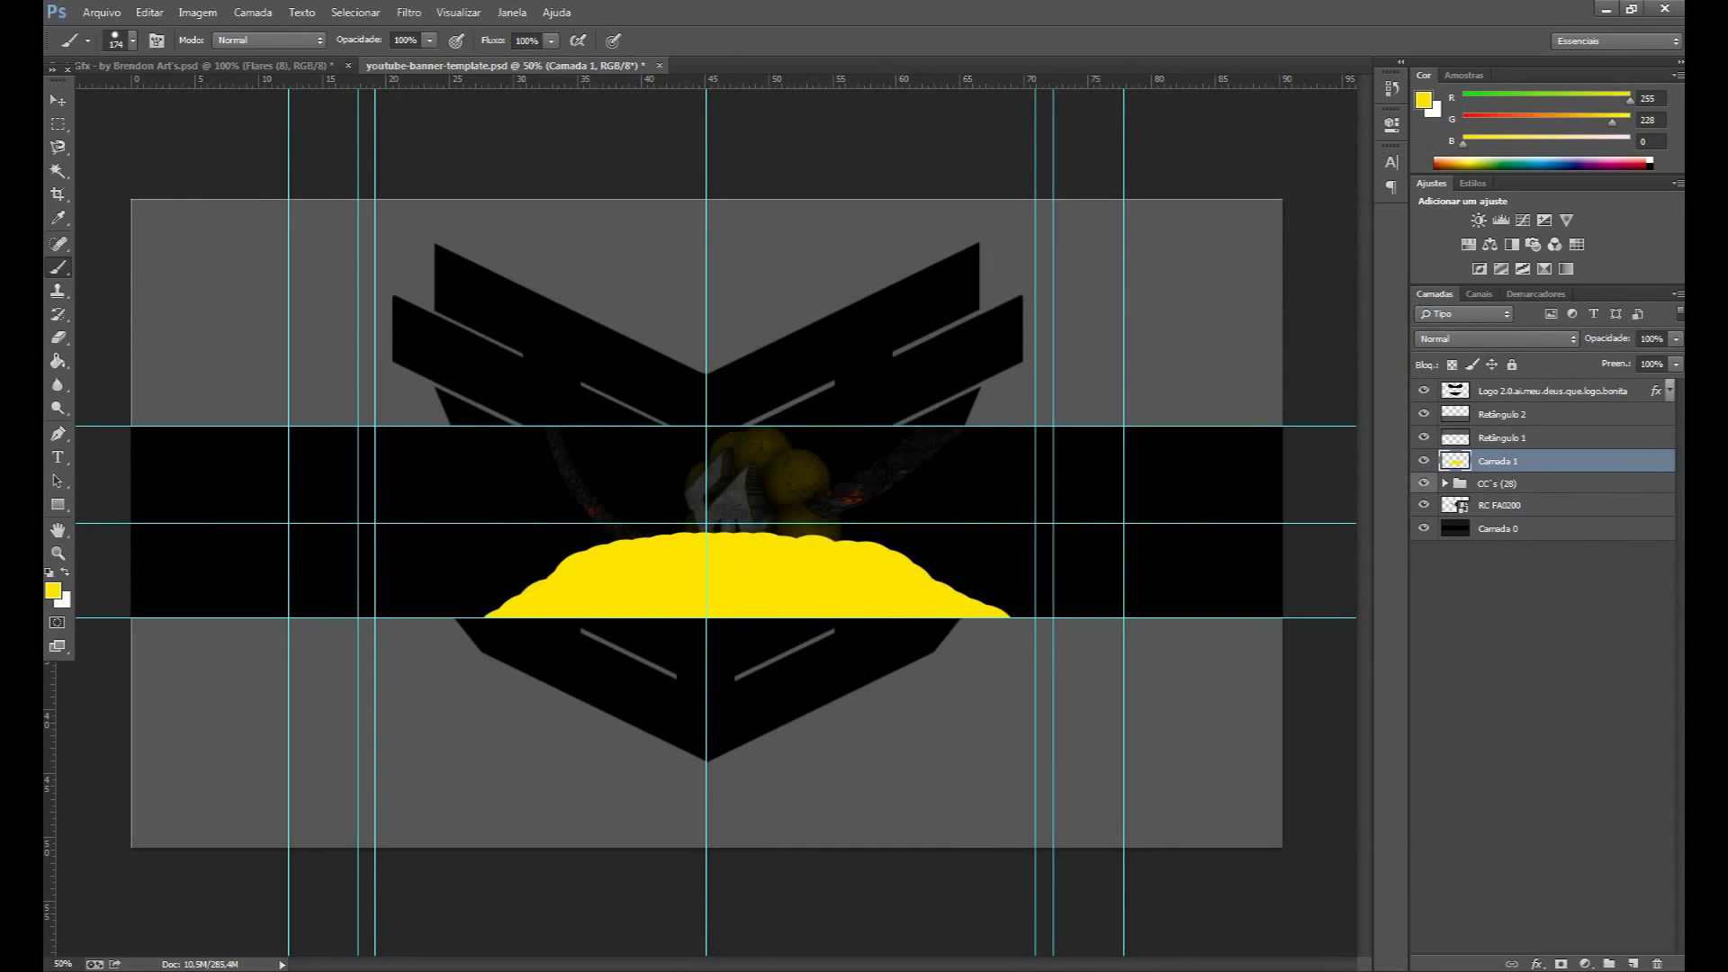
Apply a strong Gaussian Blur to the yellow mound on Camada 1 to make a soft glow.
left_click(409, 12)
mouse_move(444, 220)
left_click(720, 275)
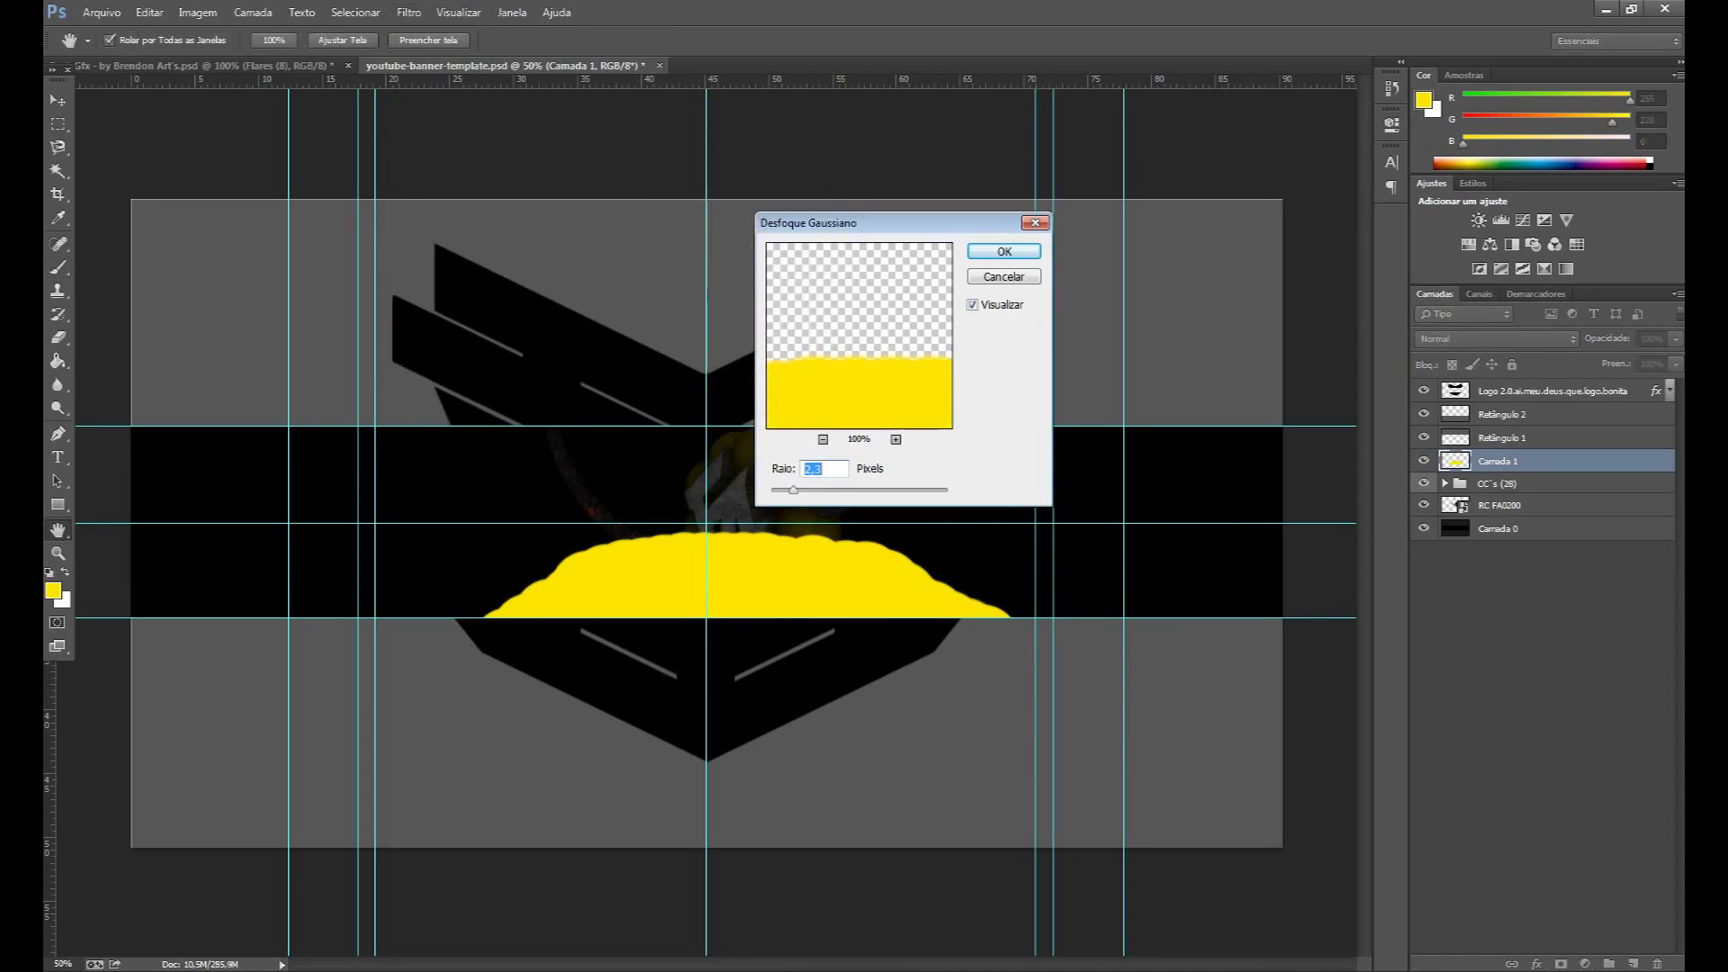
left_click_drag(885, 490, 892, 490)
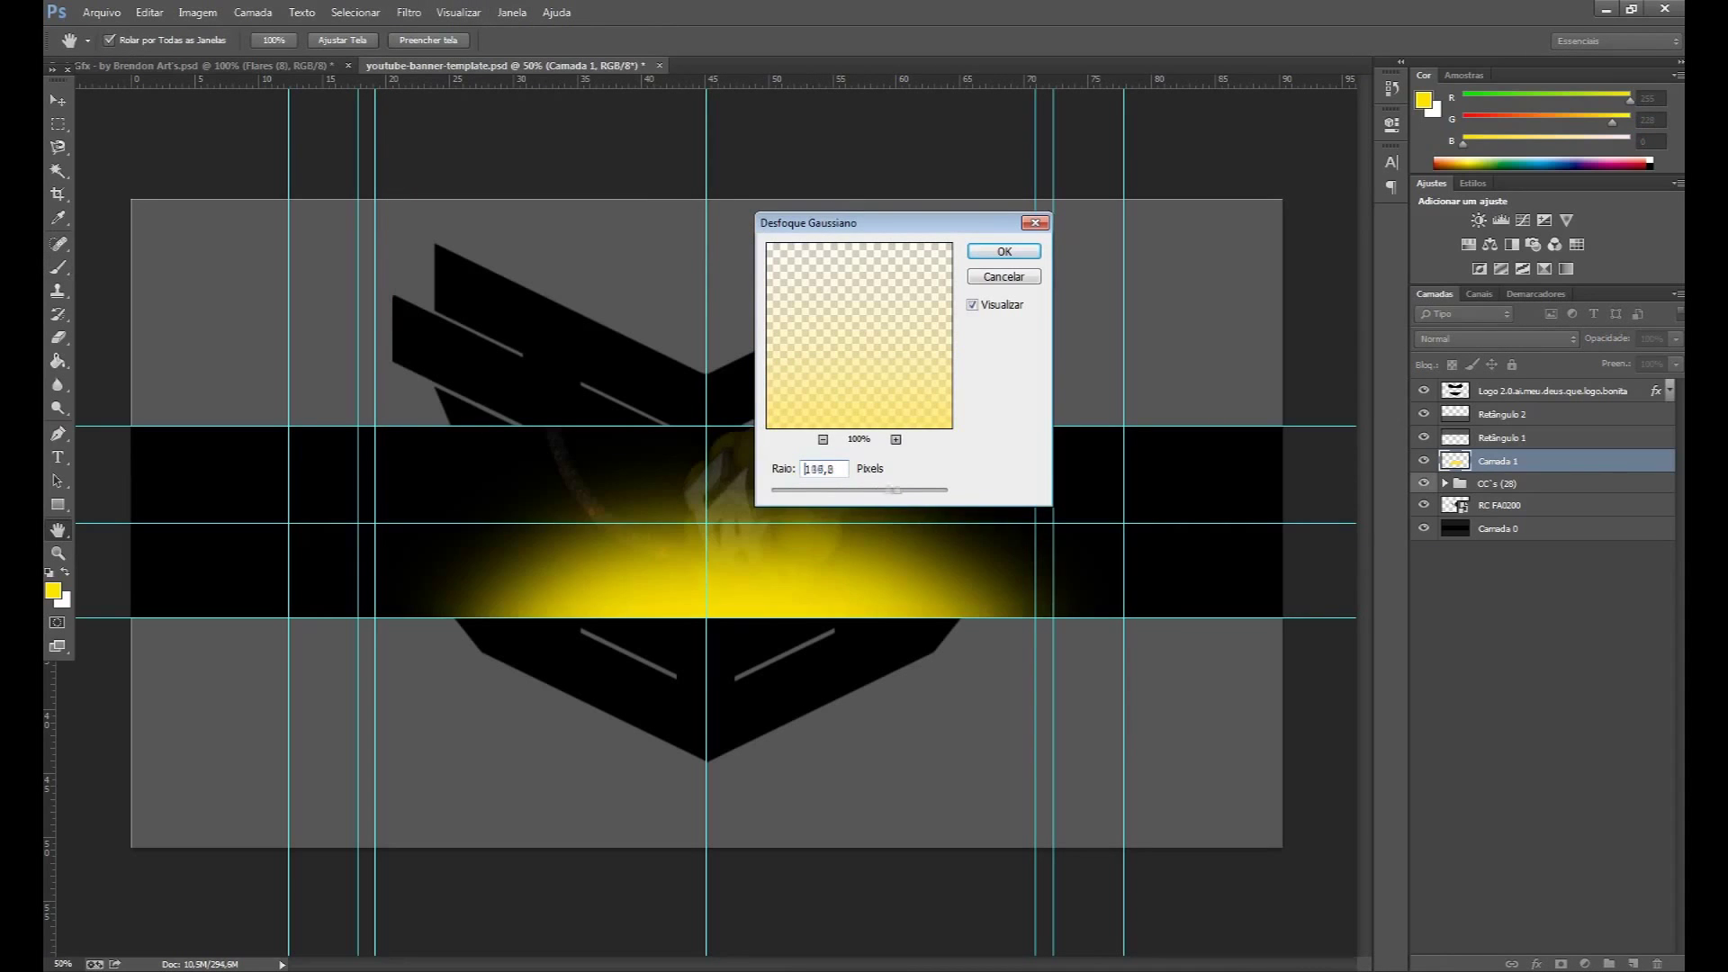
key("Return")
Move the yellow glow layer below the CC's (28) group and reduce its opacity to about 45%.
key("b")
key("v")
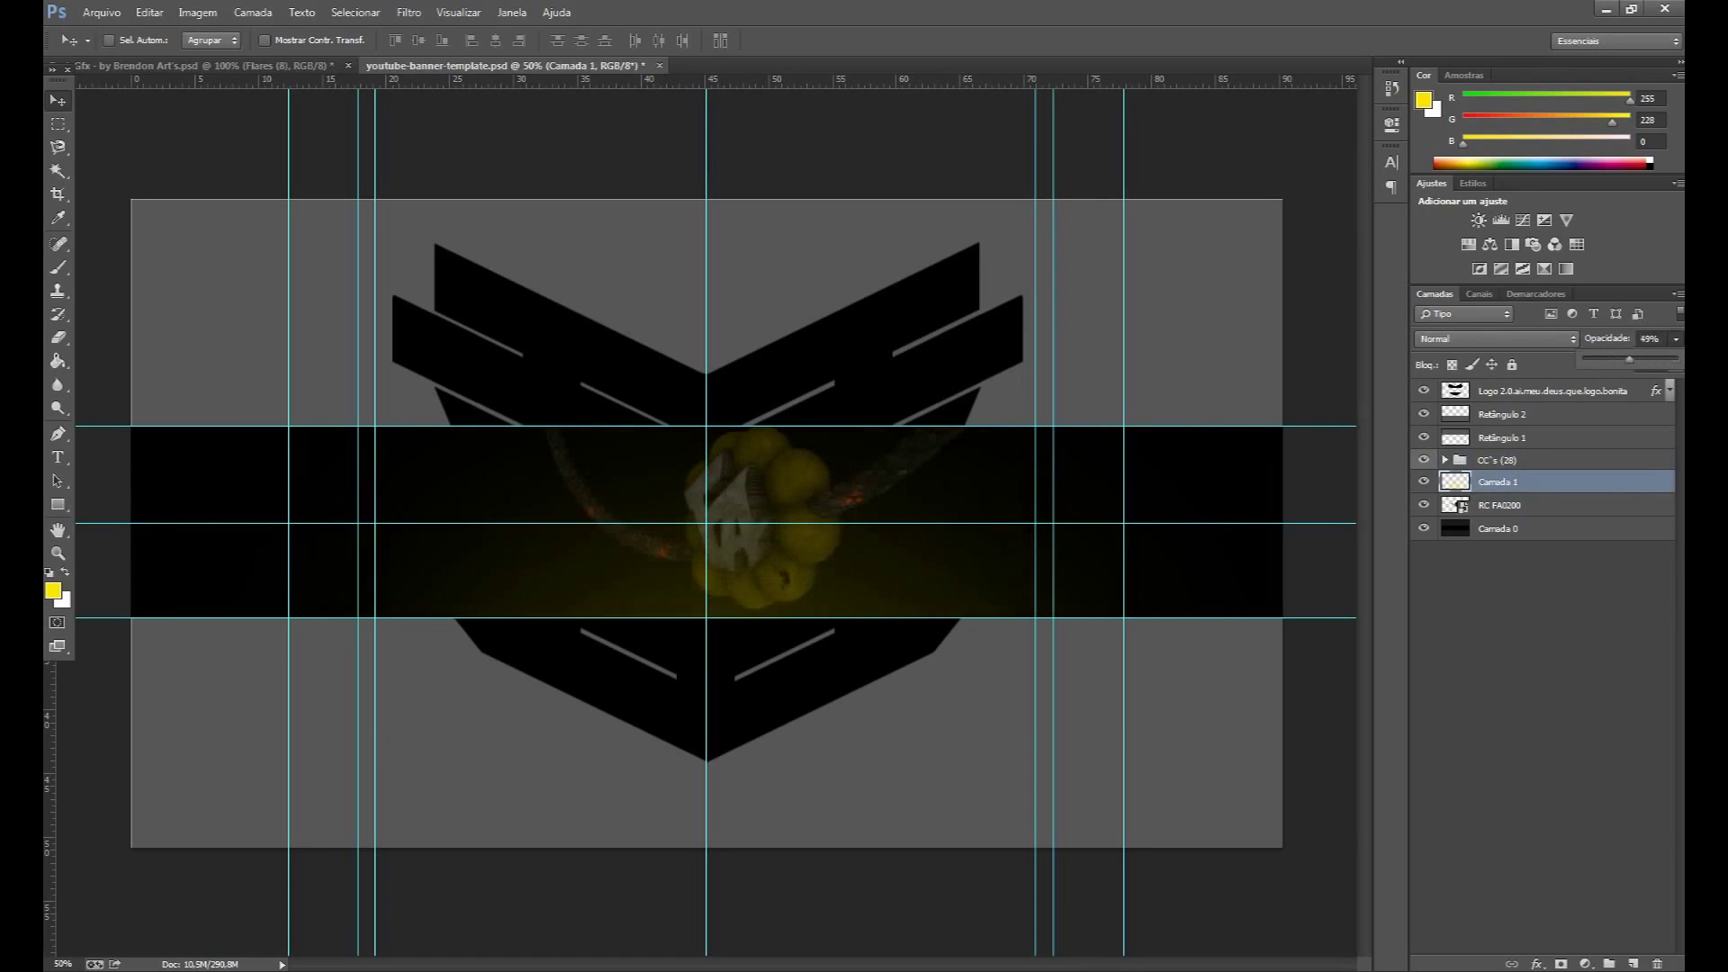
Preview the images in the Stocks (15) group of the Gfx pack file.
key("ctrl+Tab")
left_click(1494, 411)
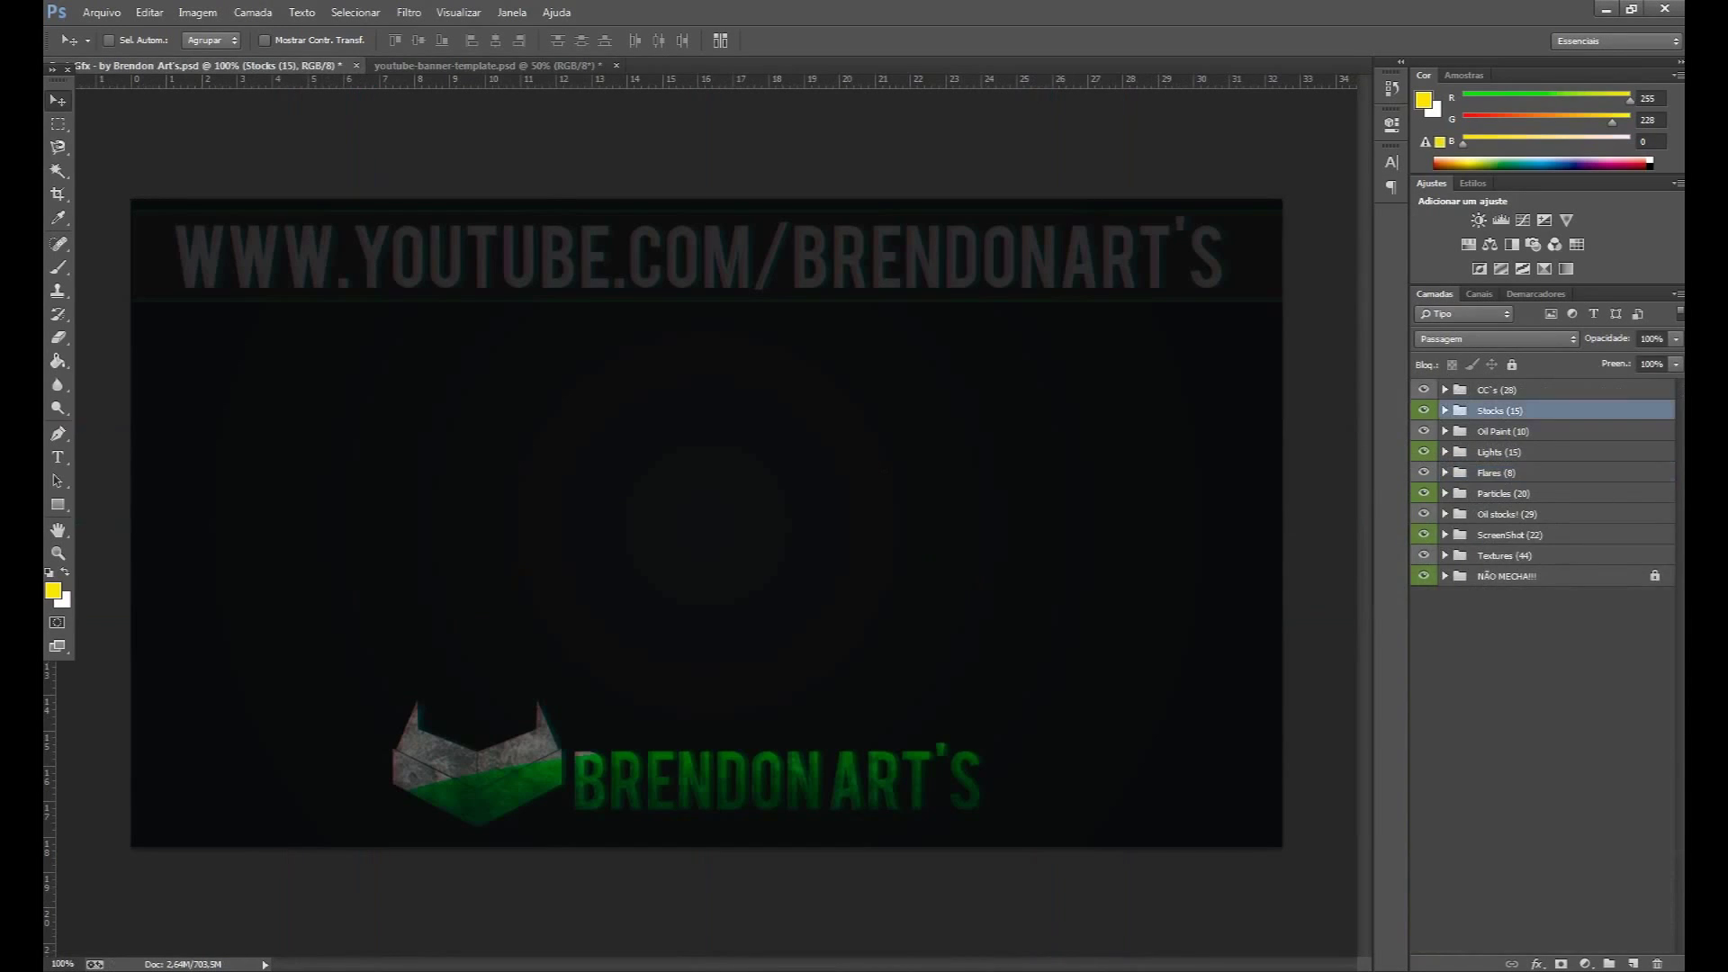
left_click(1445, 410)
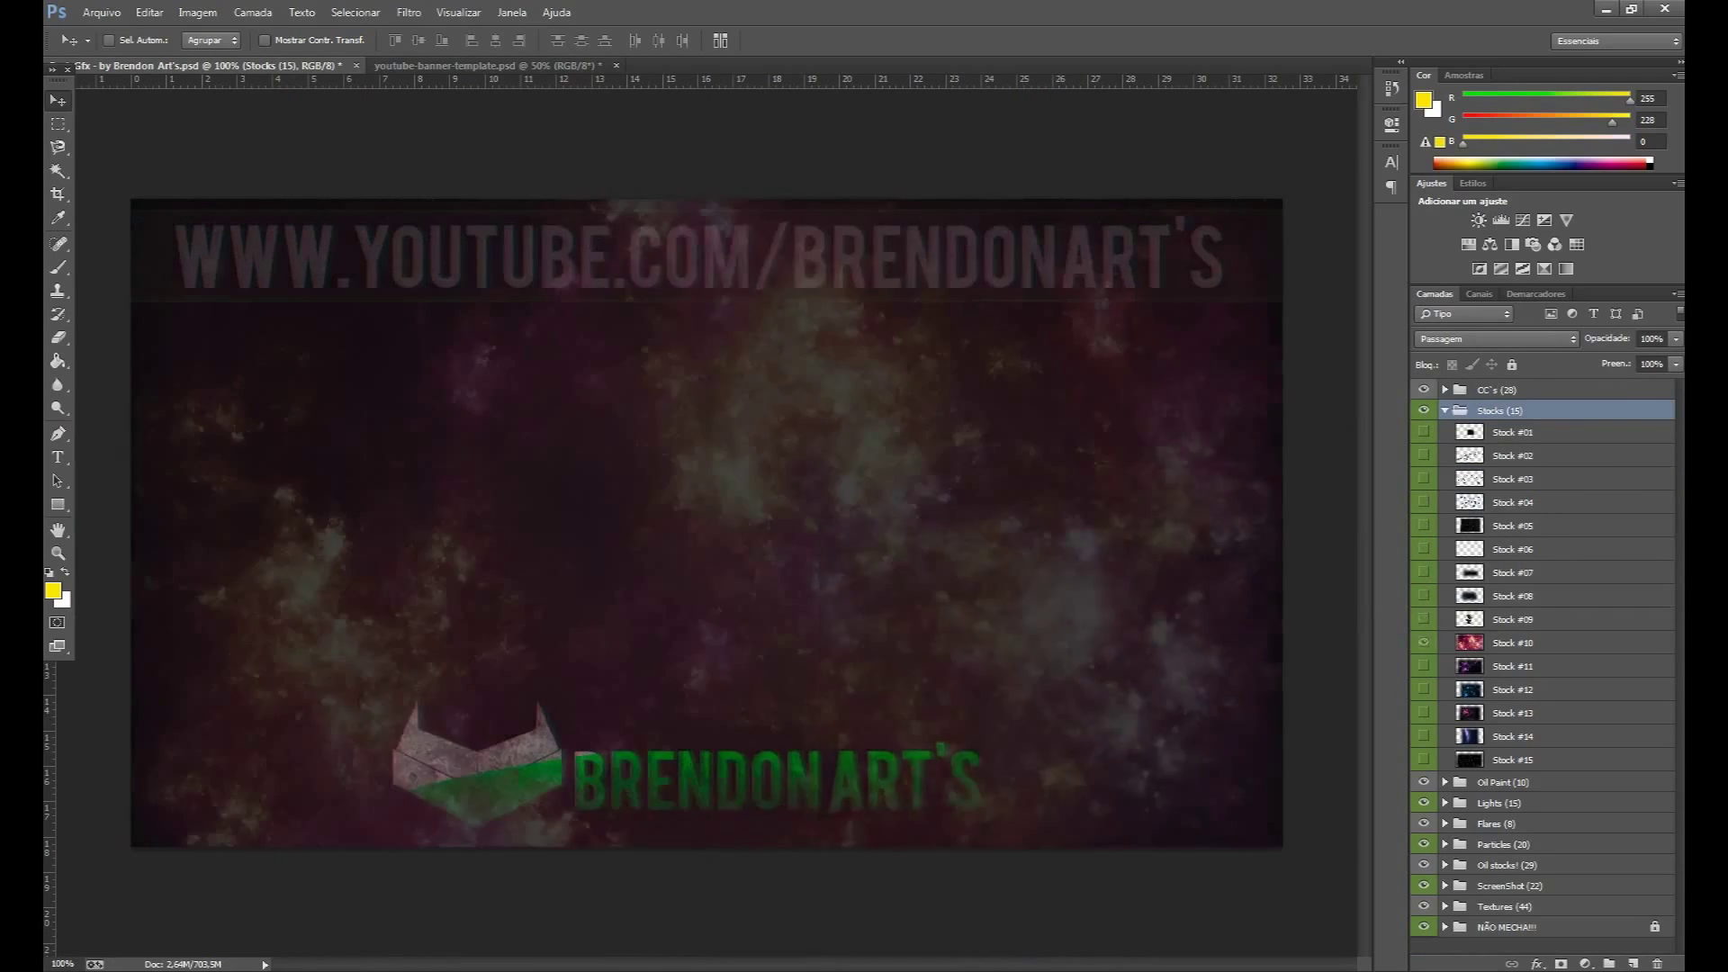
left_click(1512, 666)
left_click(1423, 760)
left_click(1444, 410)
Copy the Smoke #01 layer from the Gfx pack into the banner, converting its colours to the banner's profile.
left_click(1444, 534)
left_click(1423, 556)
left_click(1514, 556)
key("ctrl+Tab")
key("ctrl+v")
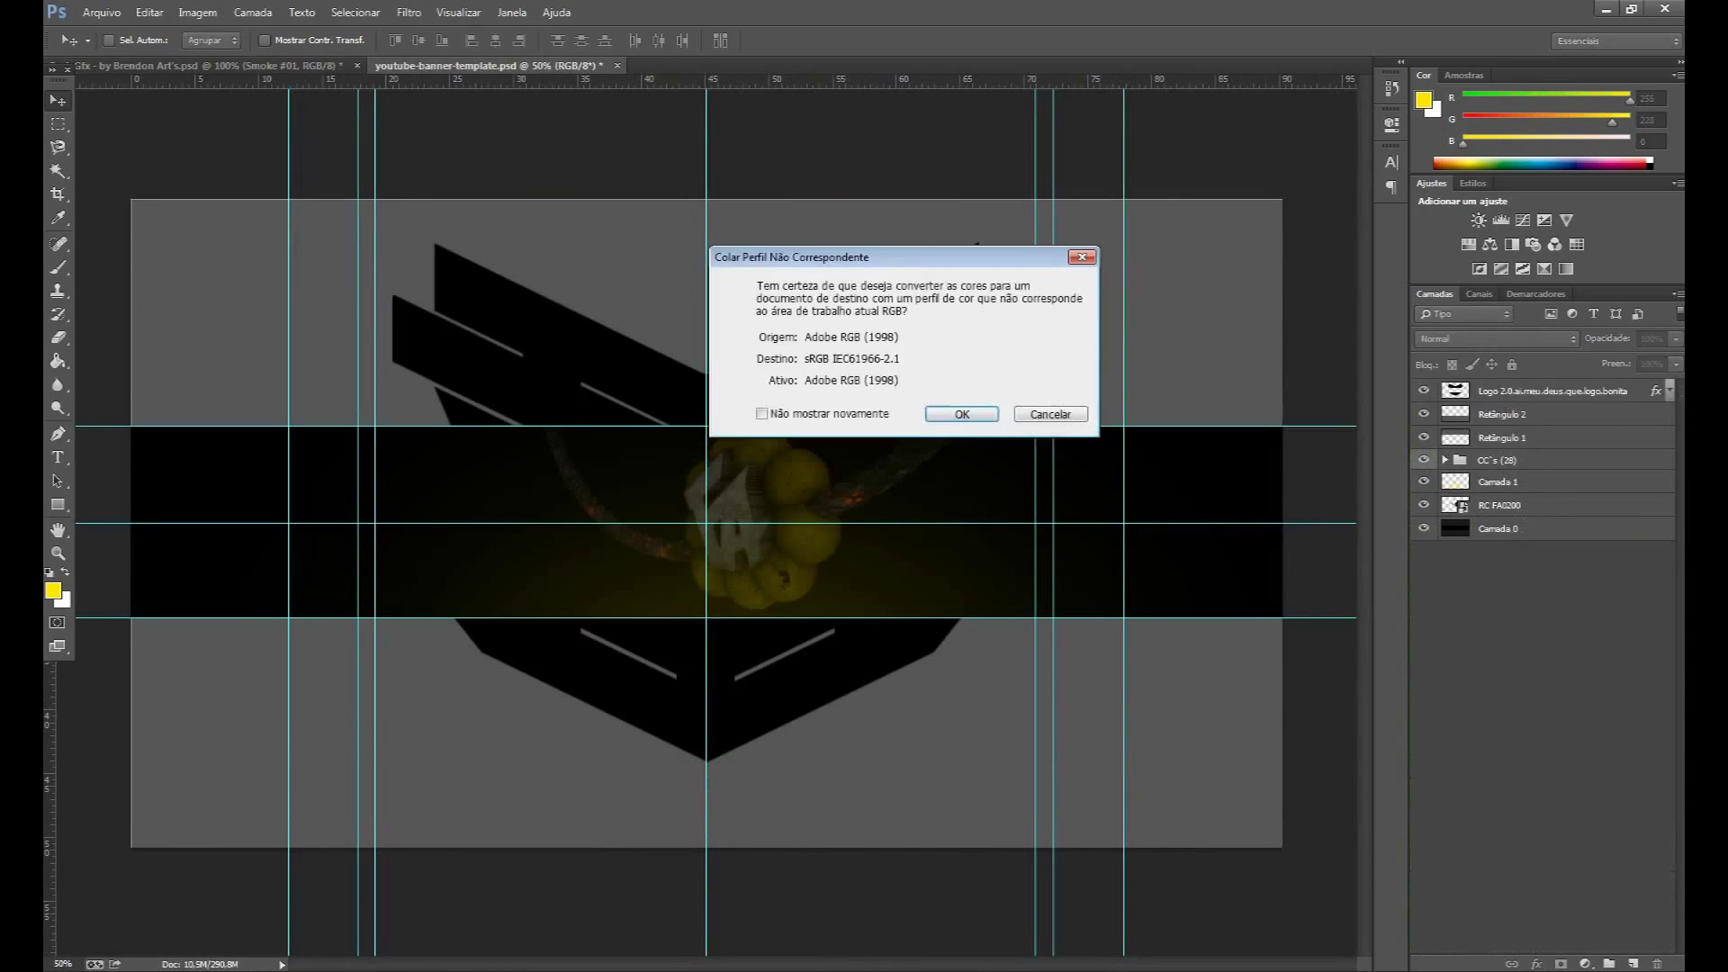
key("Return")
Scale Smoke #01 to about 199% and place it along the lower centre of the banner band.
key("ctrl+t")
left_click_drag(840, 610, 989, 629)
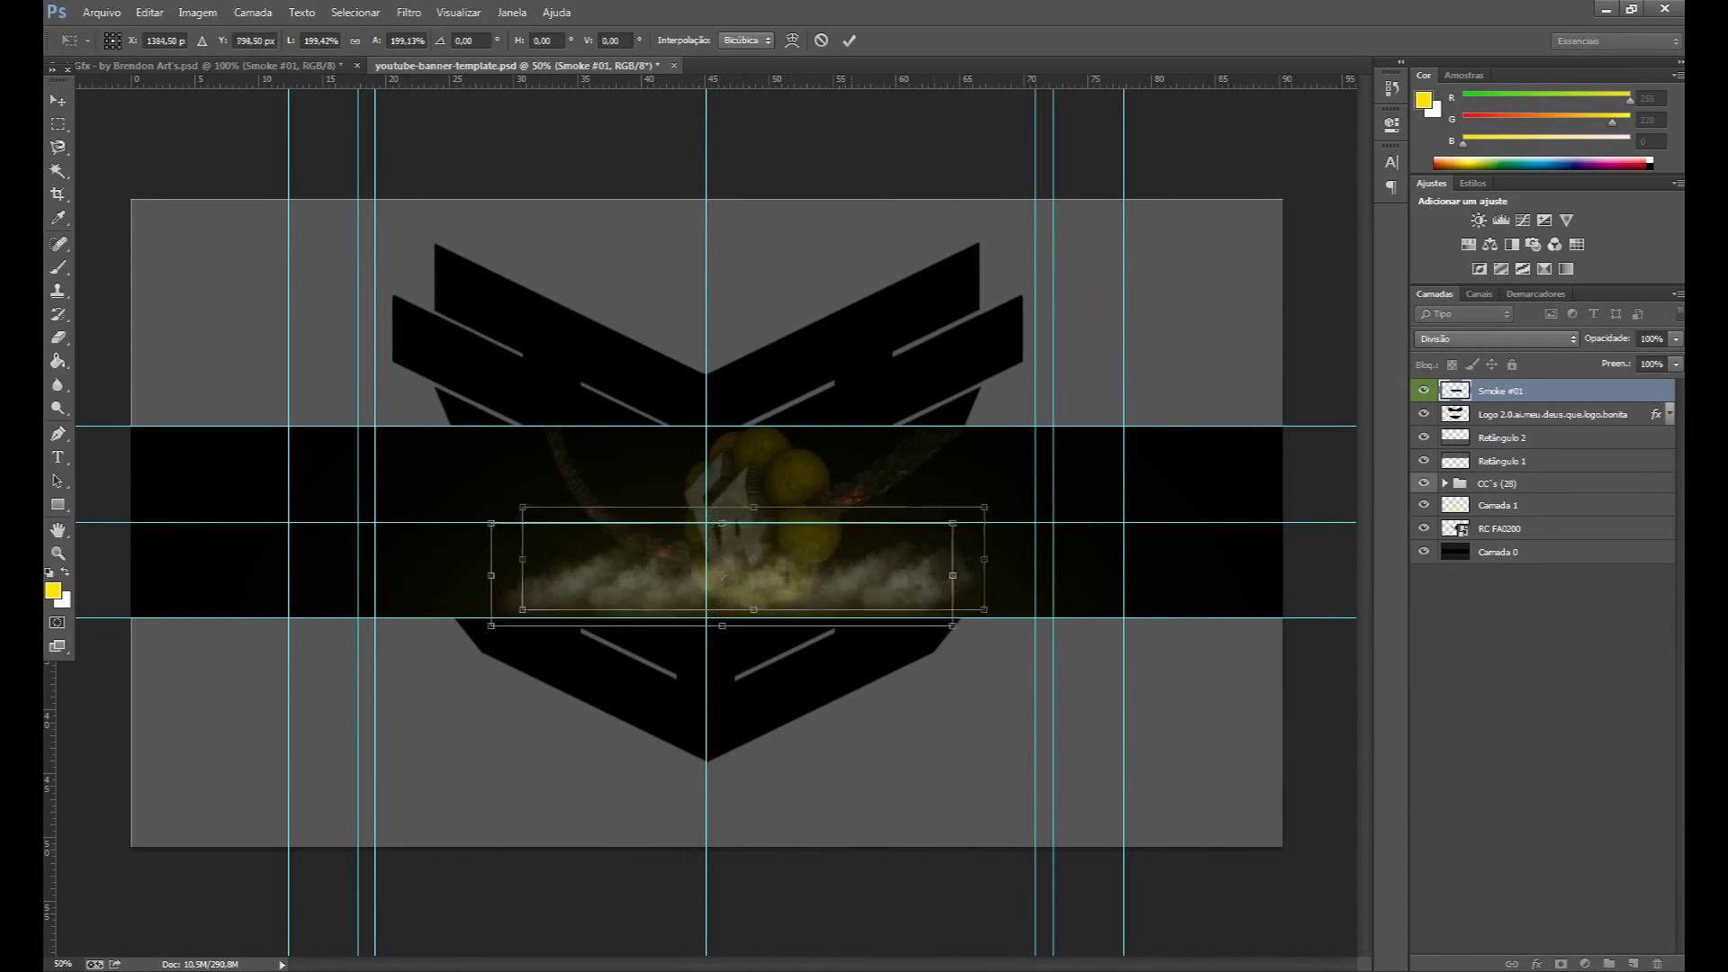
key("Return")
Apply a Gaussian Blur to the Smoke #01 layer and lower its opacity to 23%.
left_click(408, 12)
left_click(720, 337)
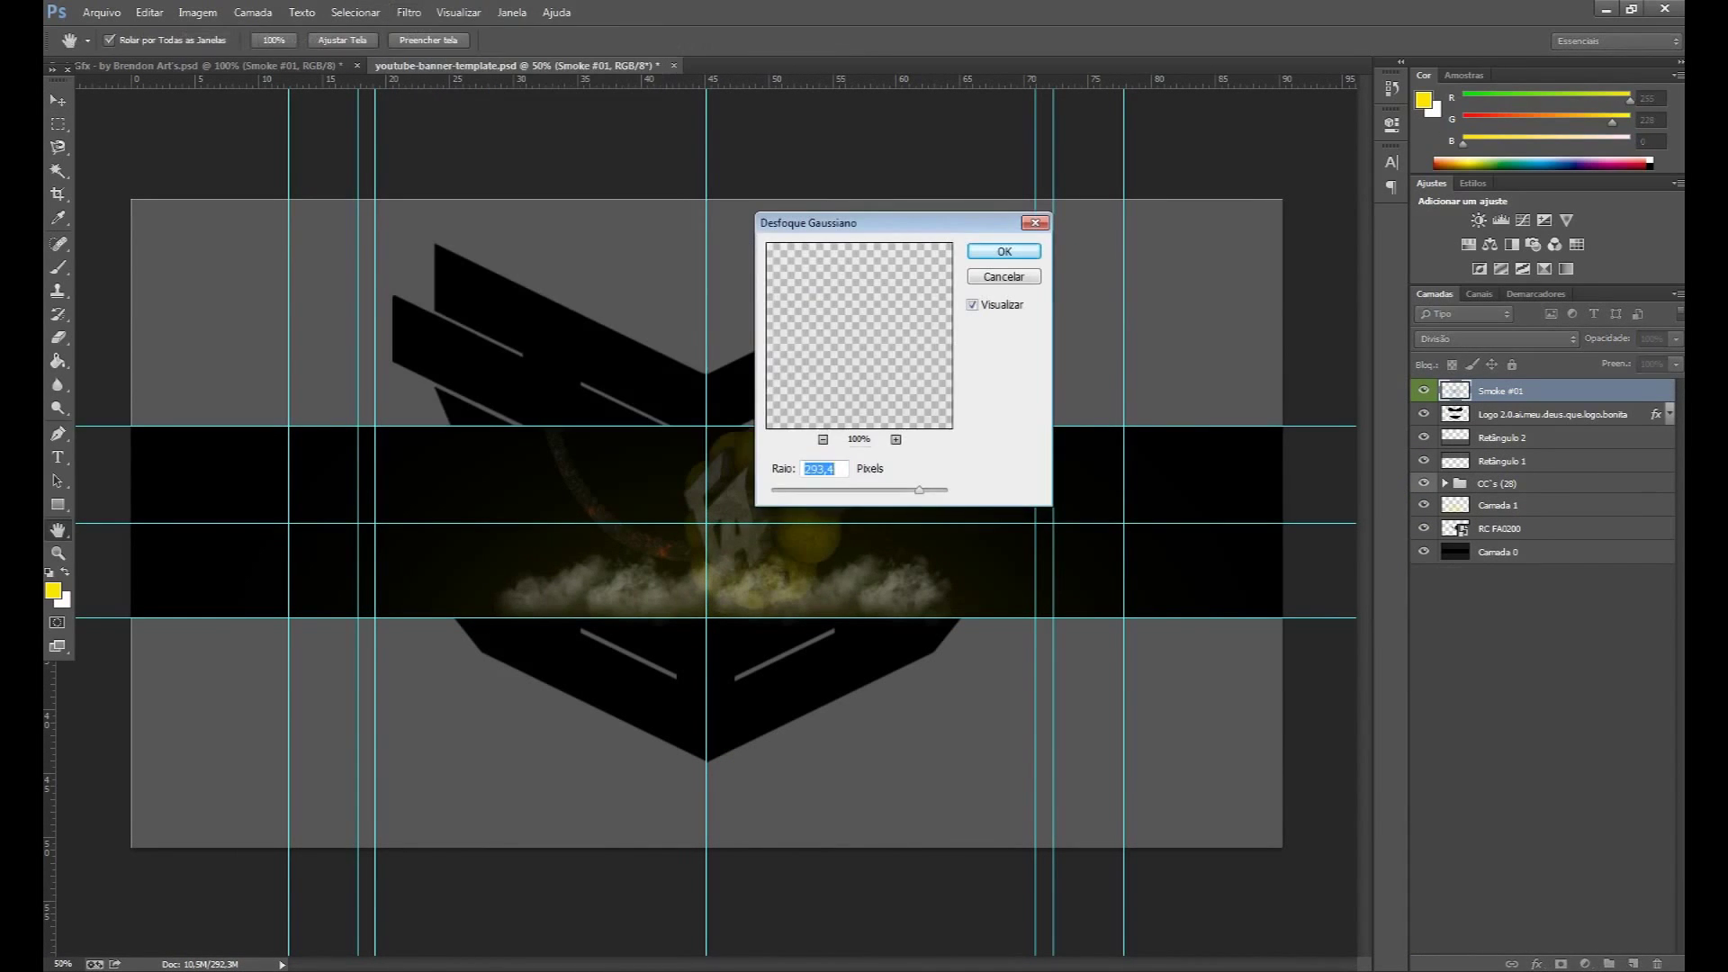
left_click(1014, 247)
left_click(1676, 338)
left_click_drag(1676, 358, 1605, 359)
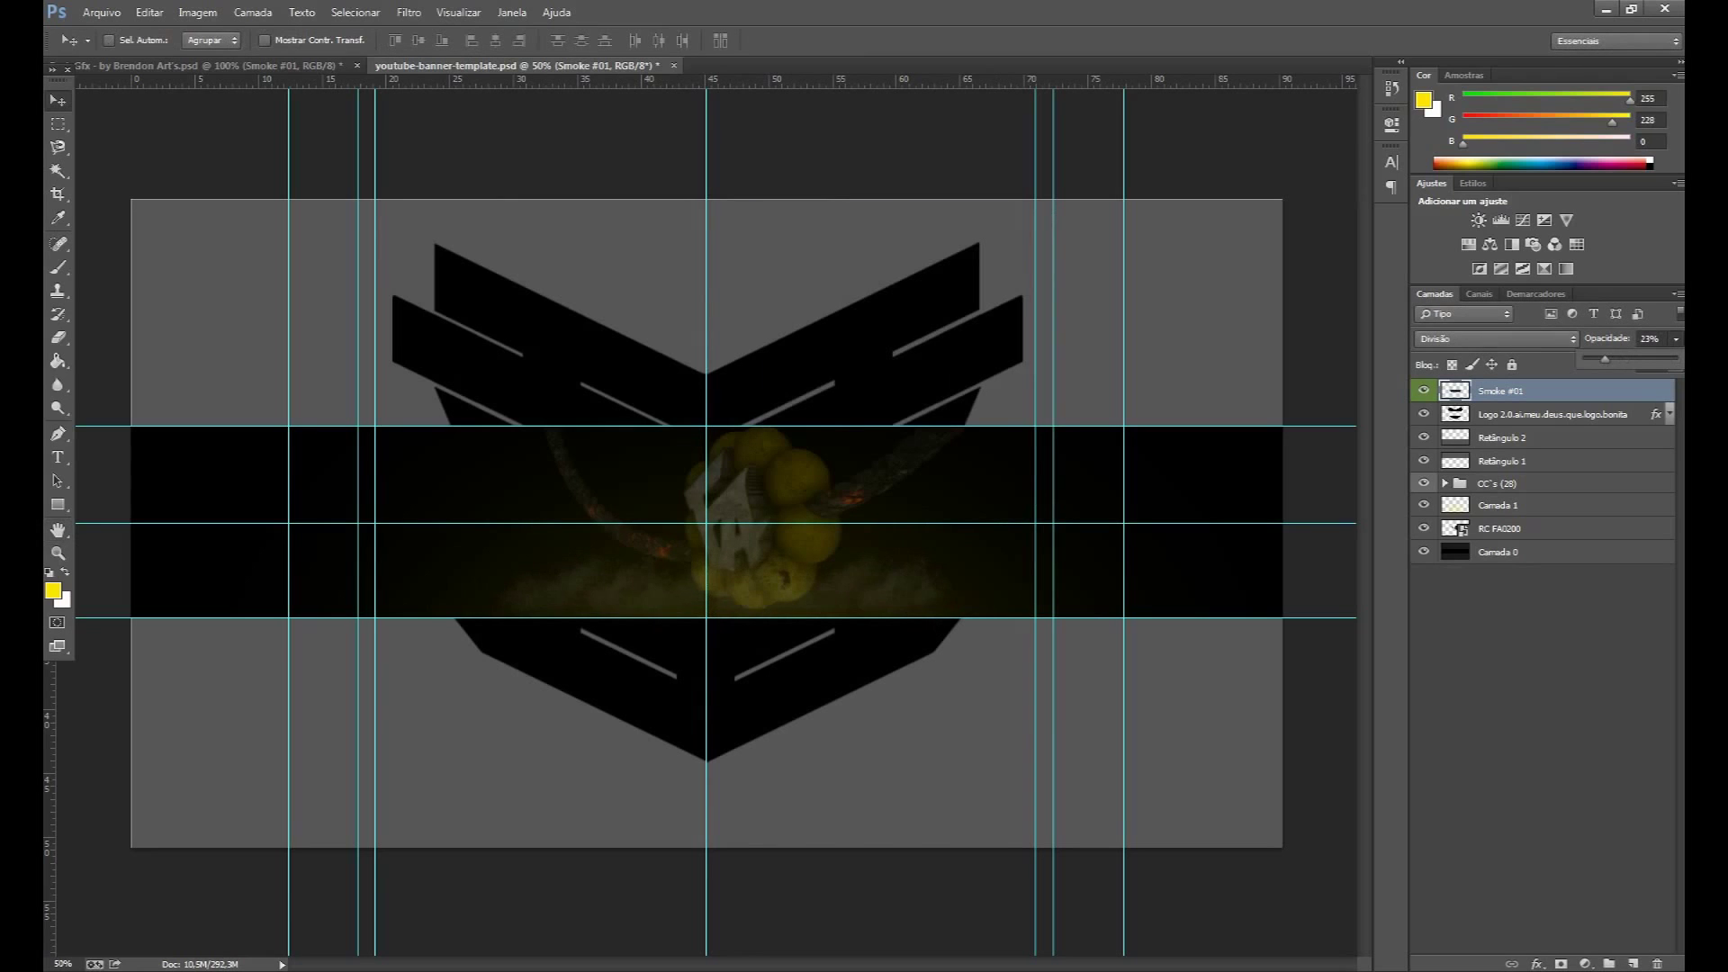
Duplicate the smoke layer four times and spread the copies along the band's full lower edge.
key("ctrl+j")
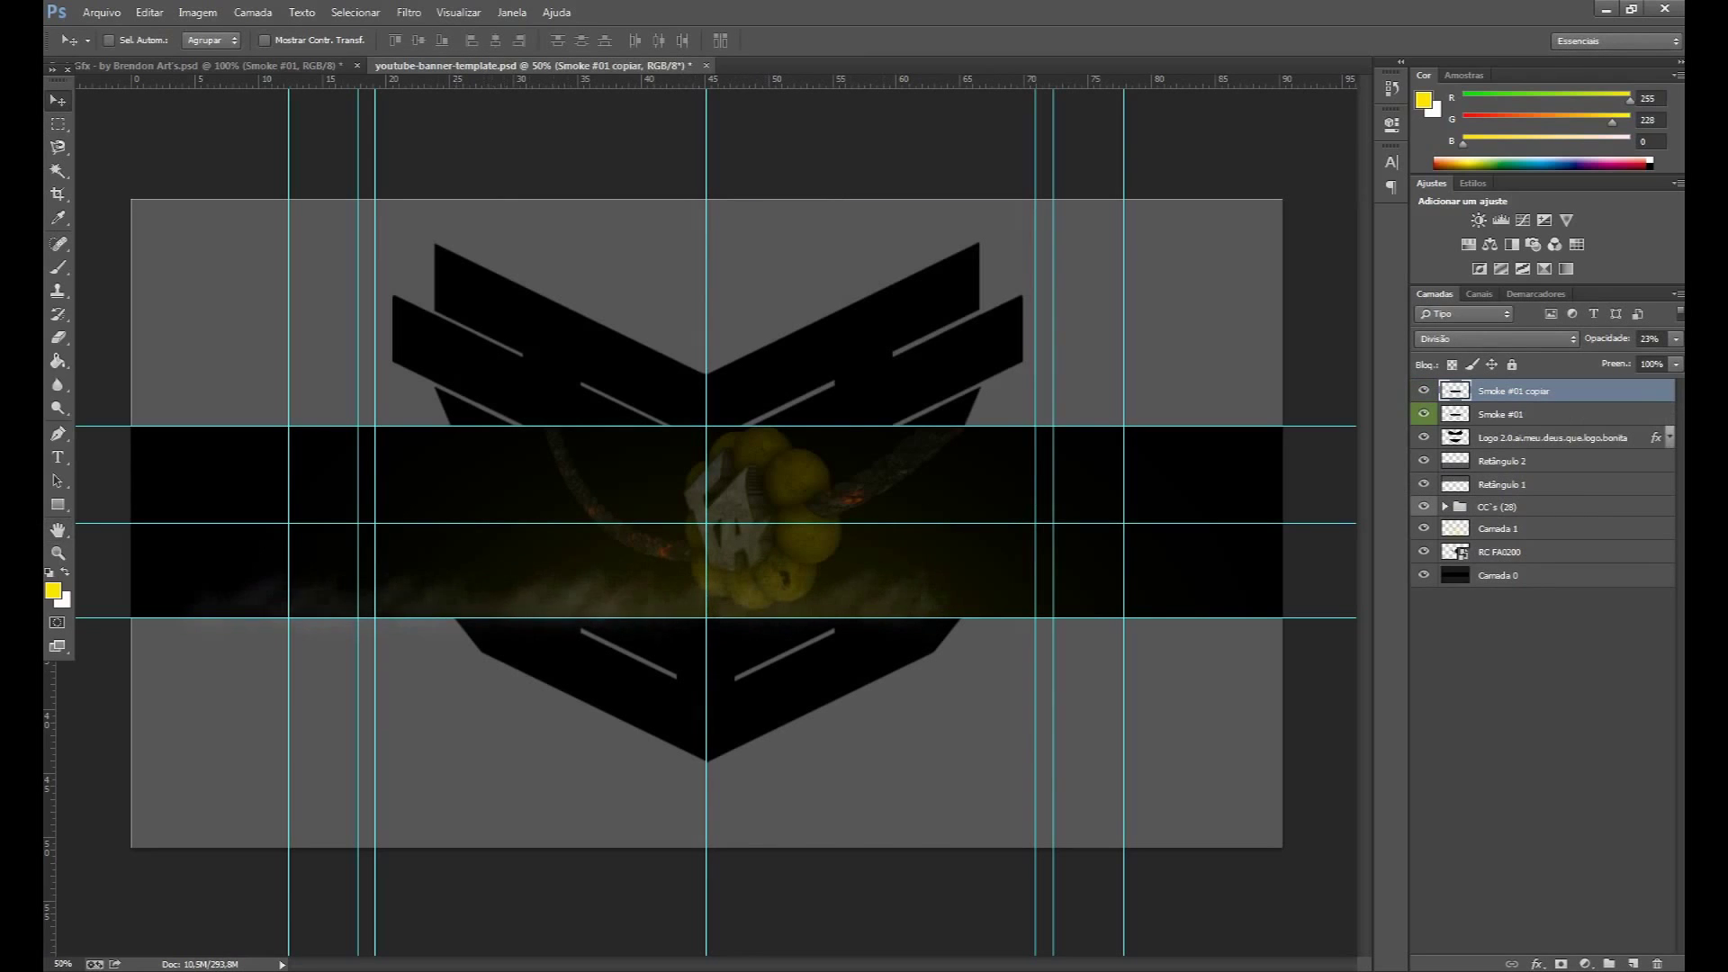
key("ctrl+j")
key("ctrl+j")
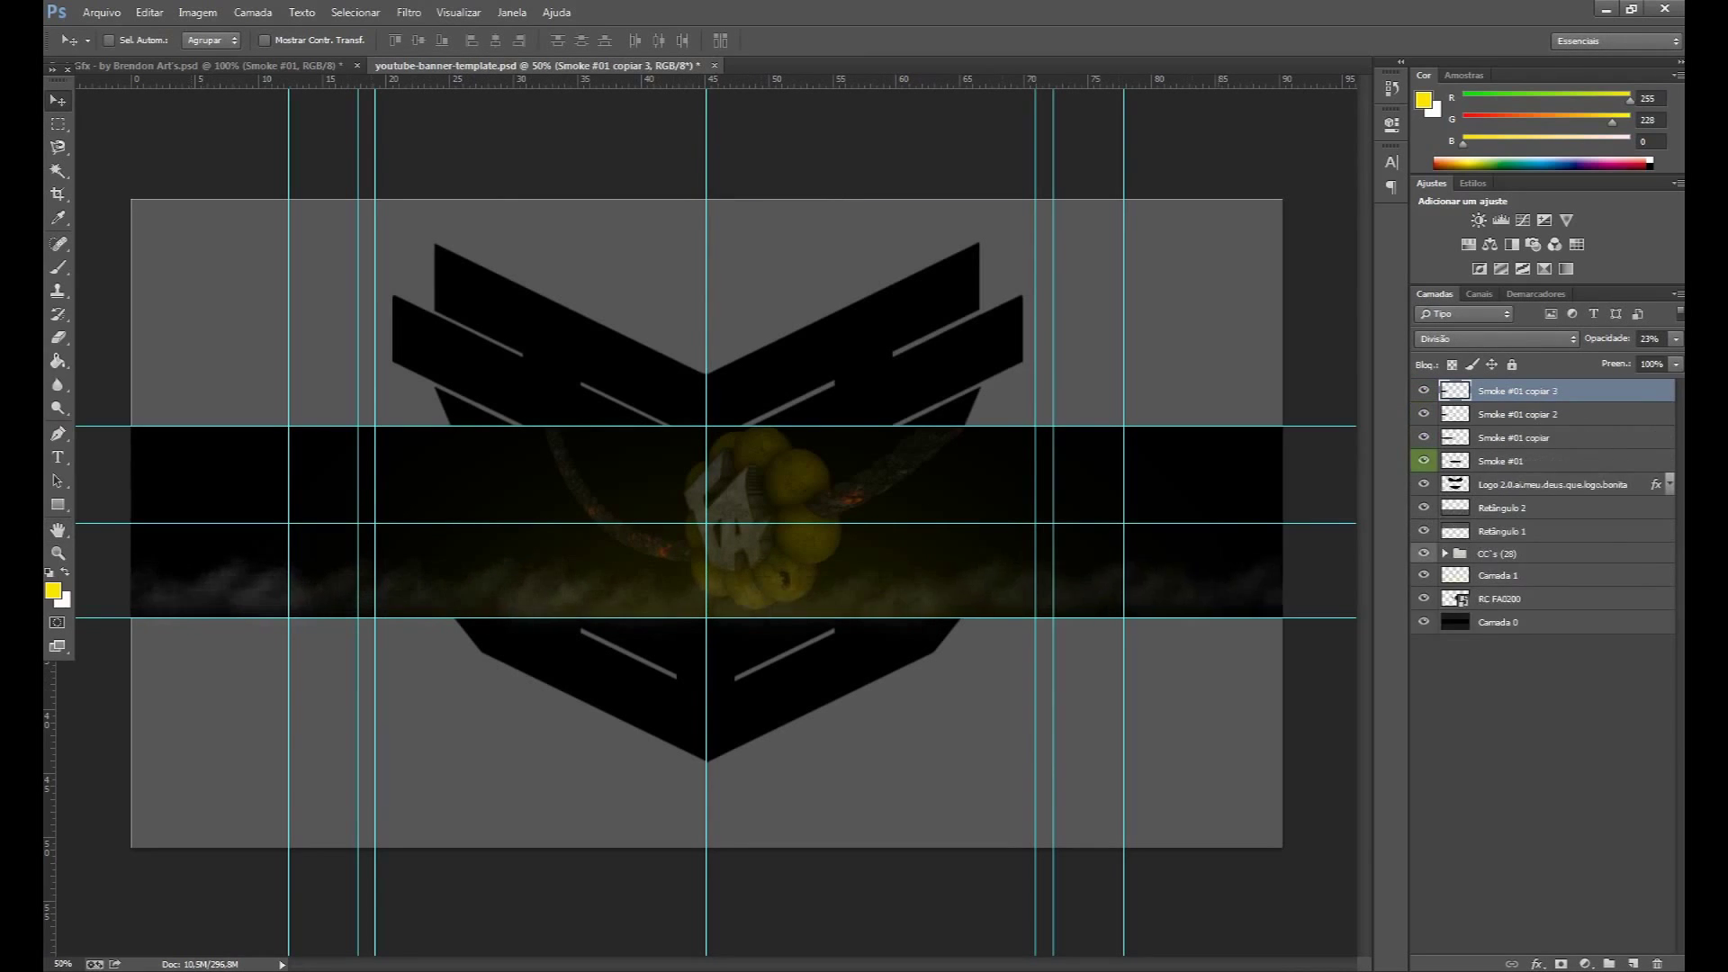
key("ctrl+j")
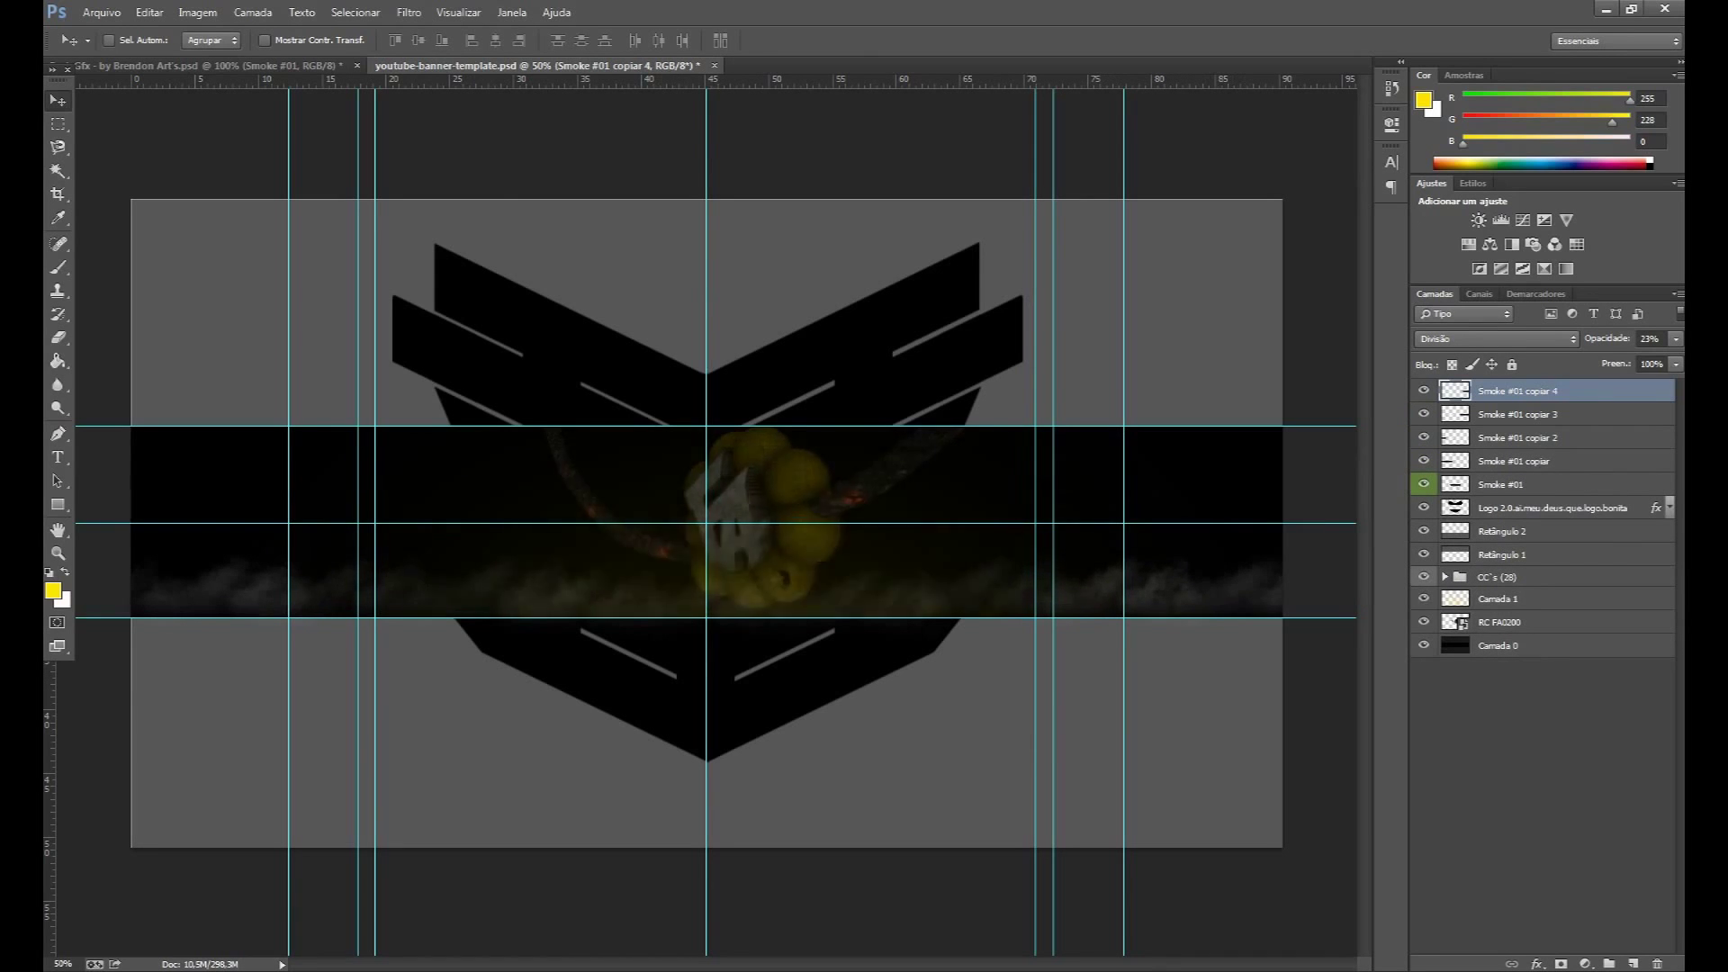
Move all five smoke layers beneath the CC's (28) group and merge them into one layer.
left_click(1521, 599)
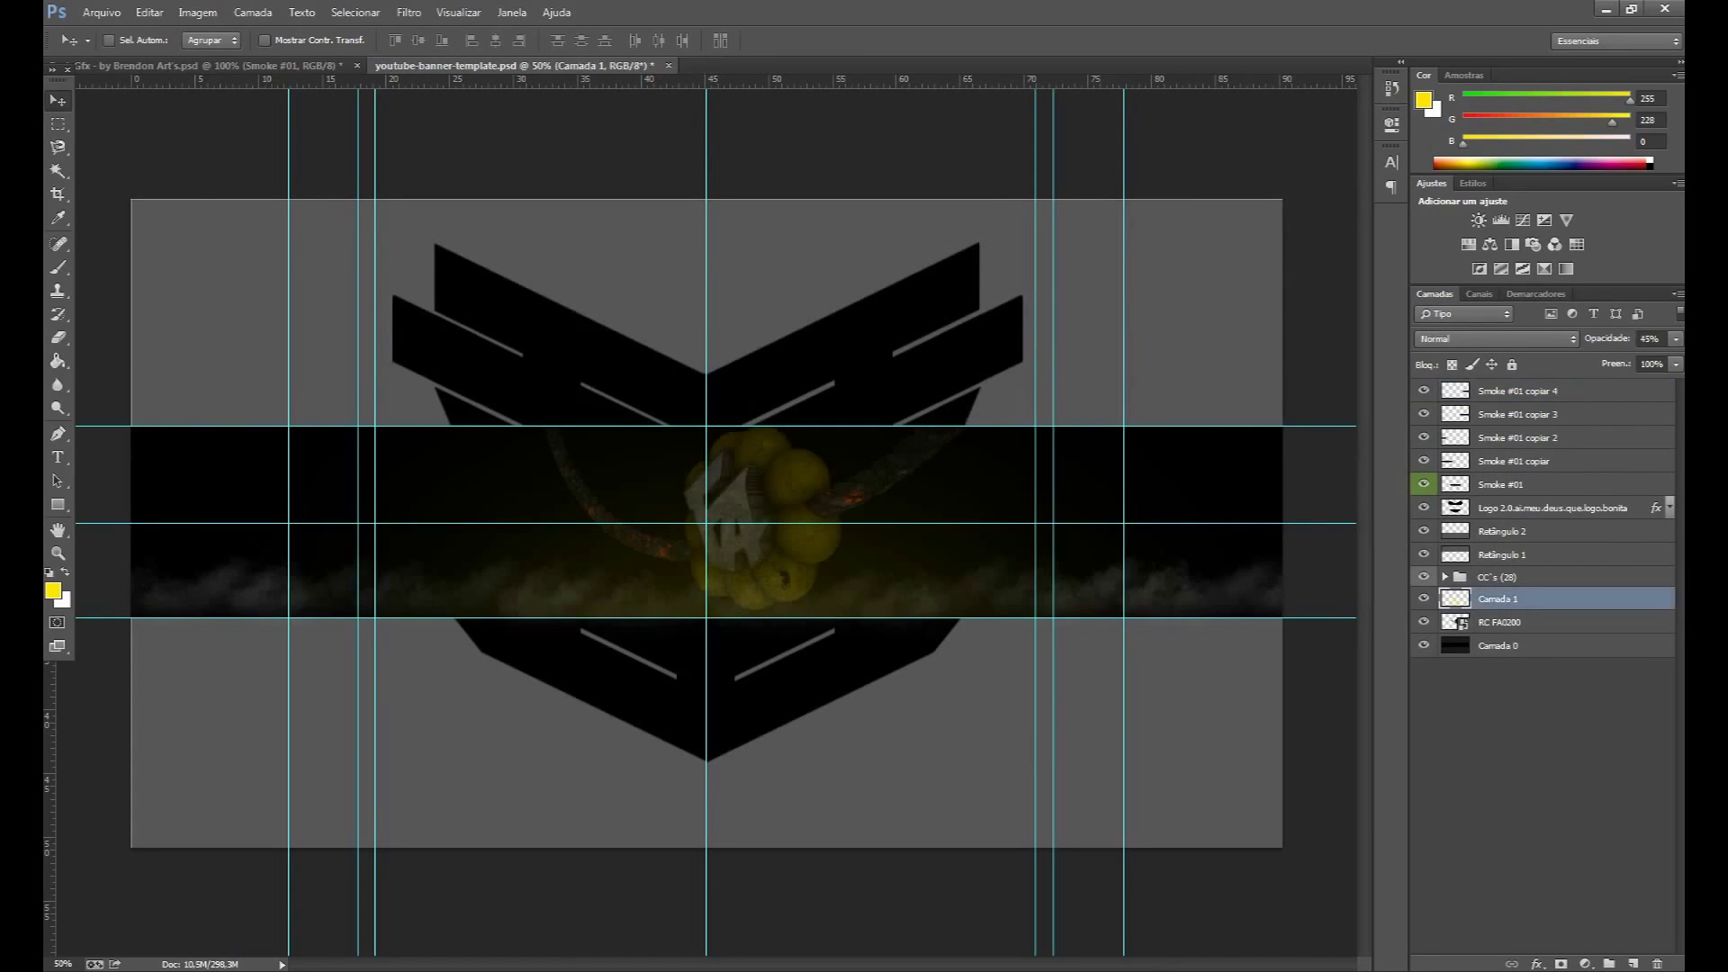
left_click(1521, 391)
left_click(1521, 484, "shift")
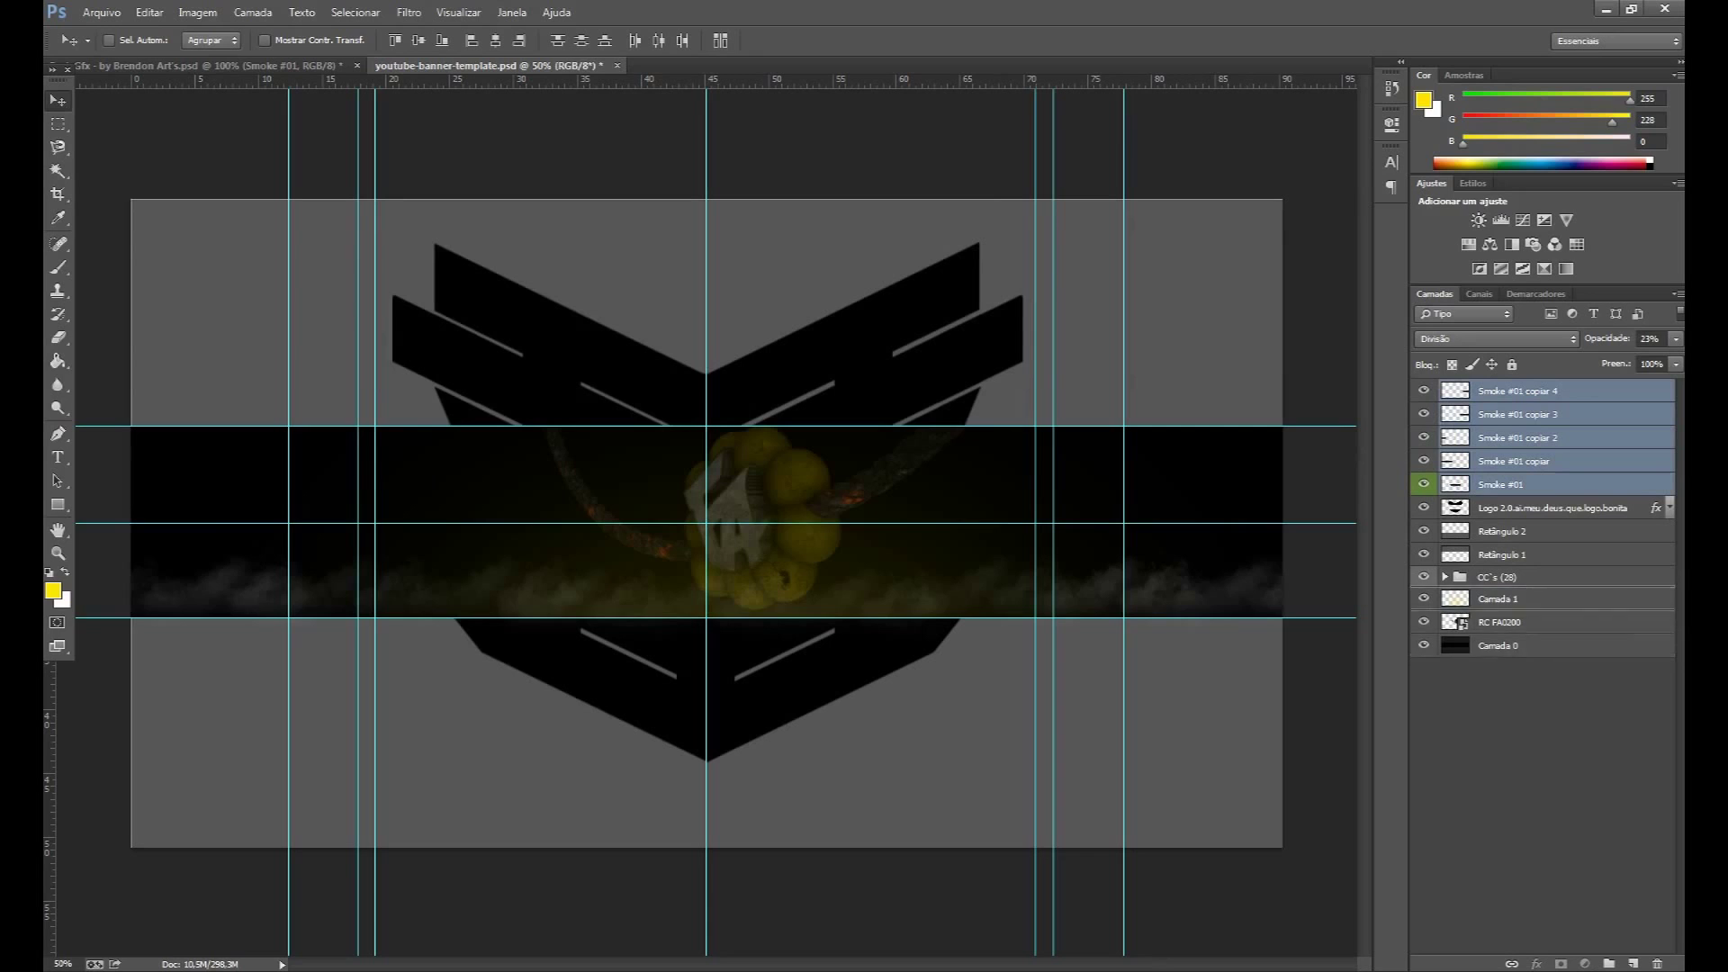
left_click_drag(1530, 609, 1584, 390)
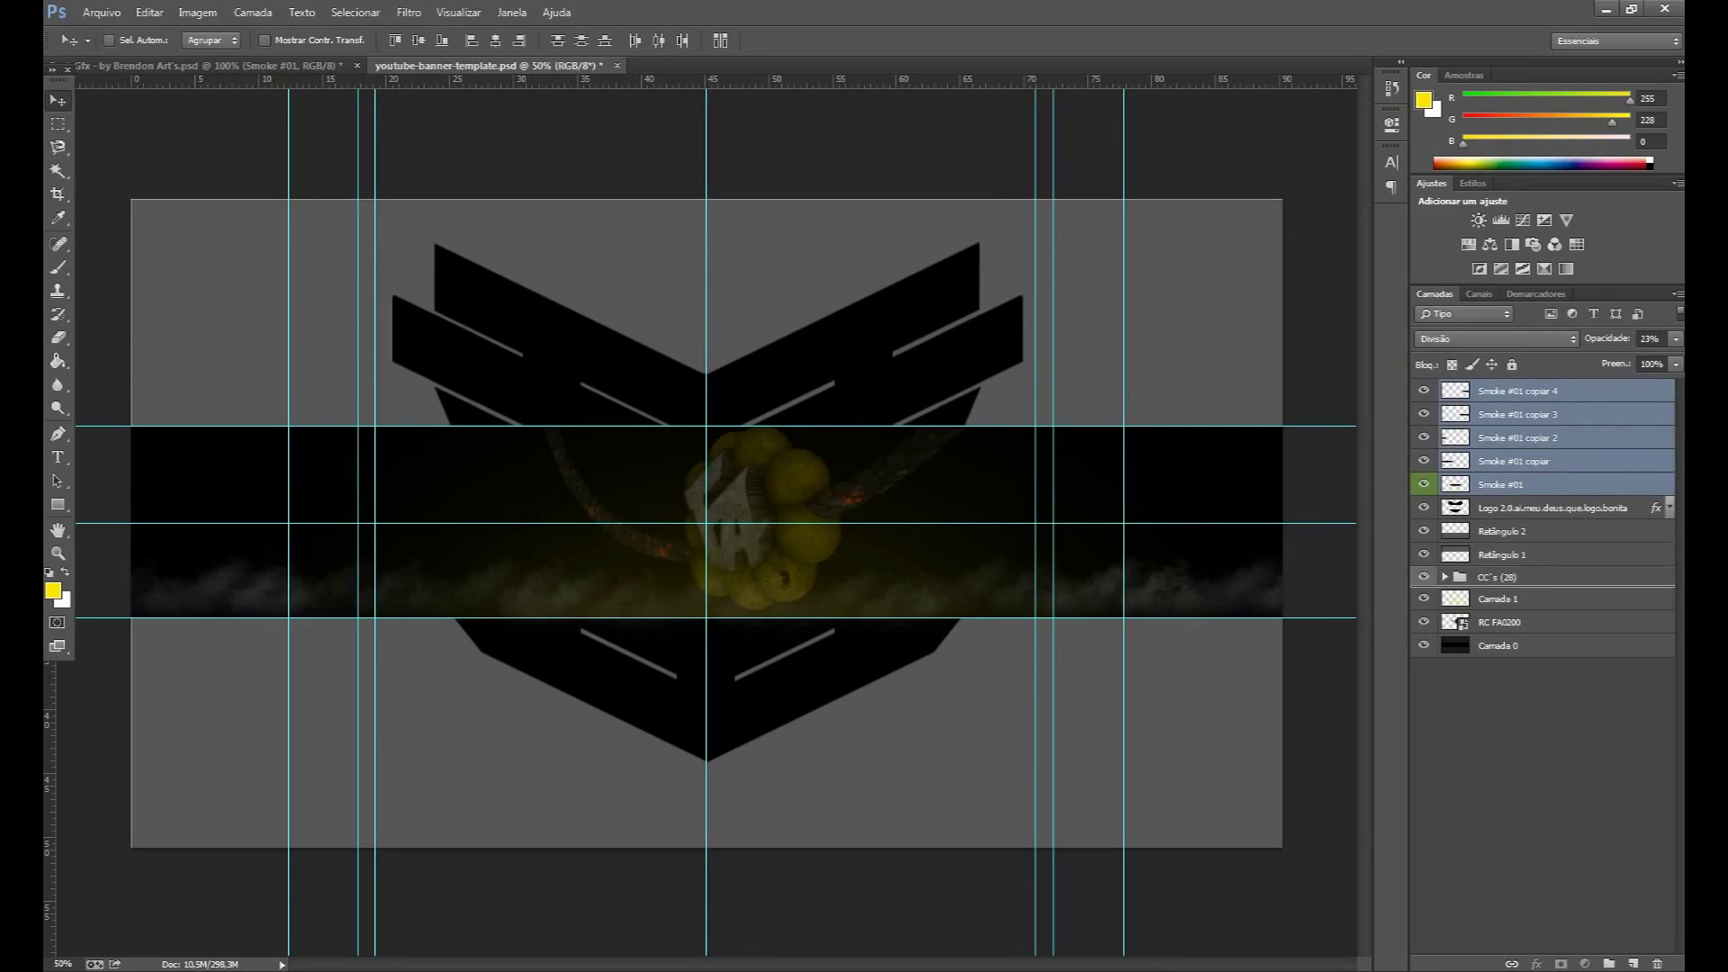
left_click_drag(1530, 585, 1530, 586)
key("ctrl+e")
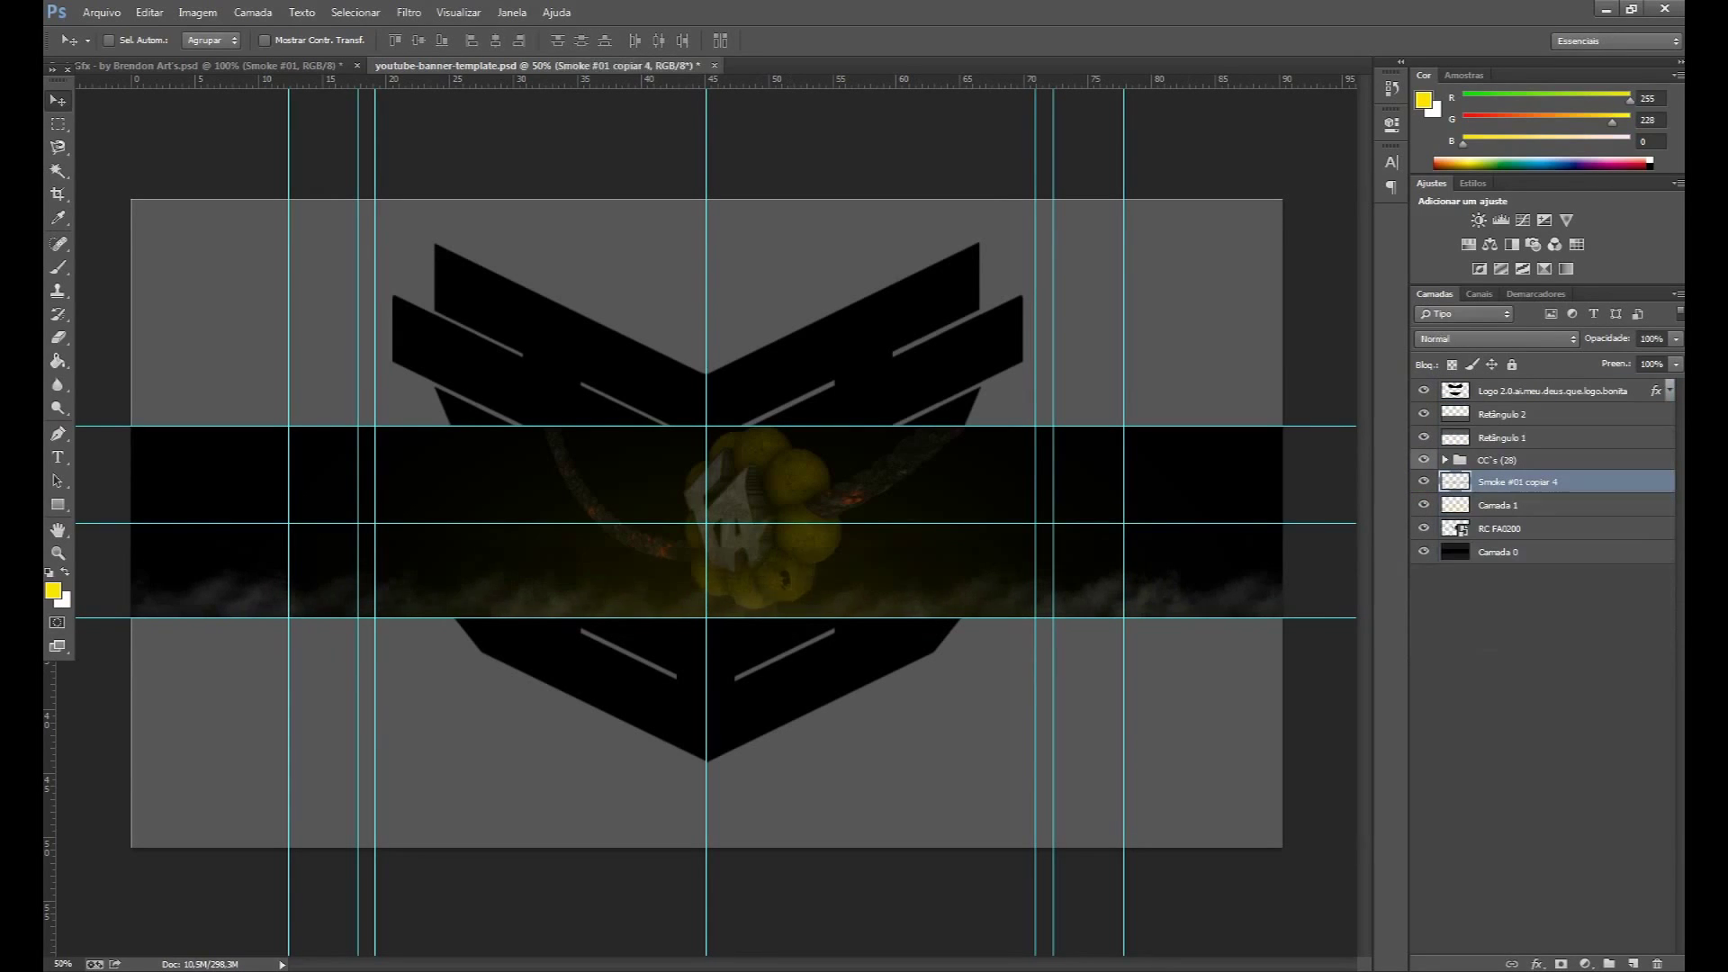
Copy the Particle #04 layer from the Gfx pack's Particles (28) group into the banner.
key("ctrl+Tab")
left_click(1444, 494)
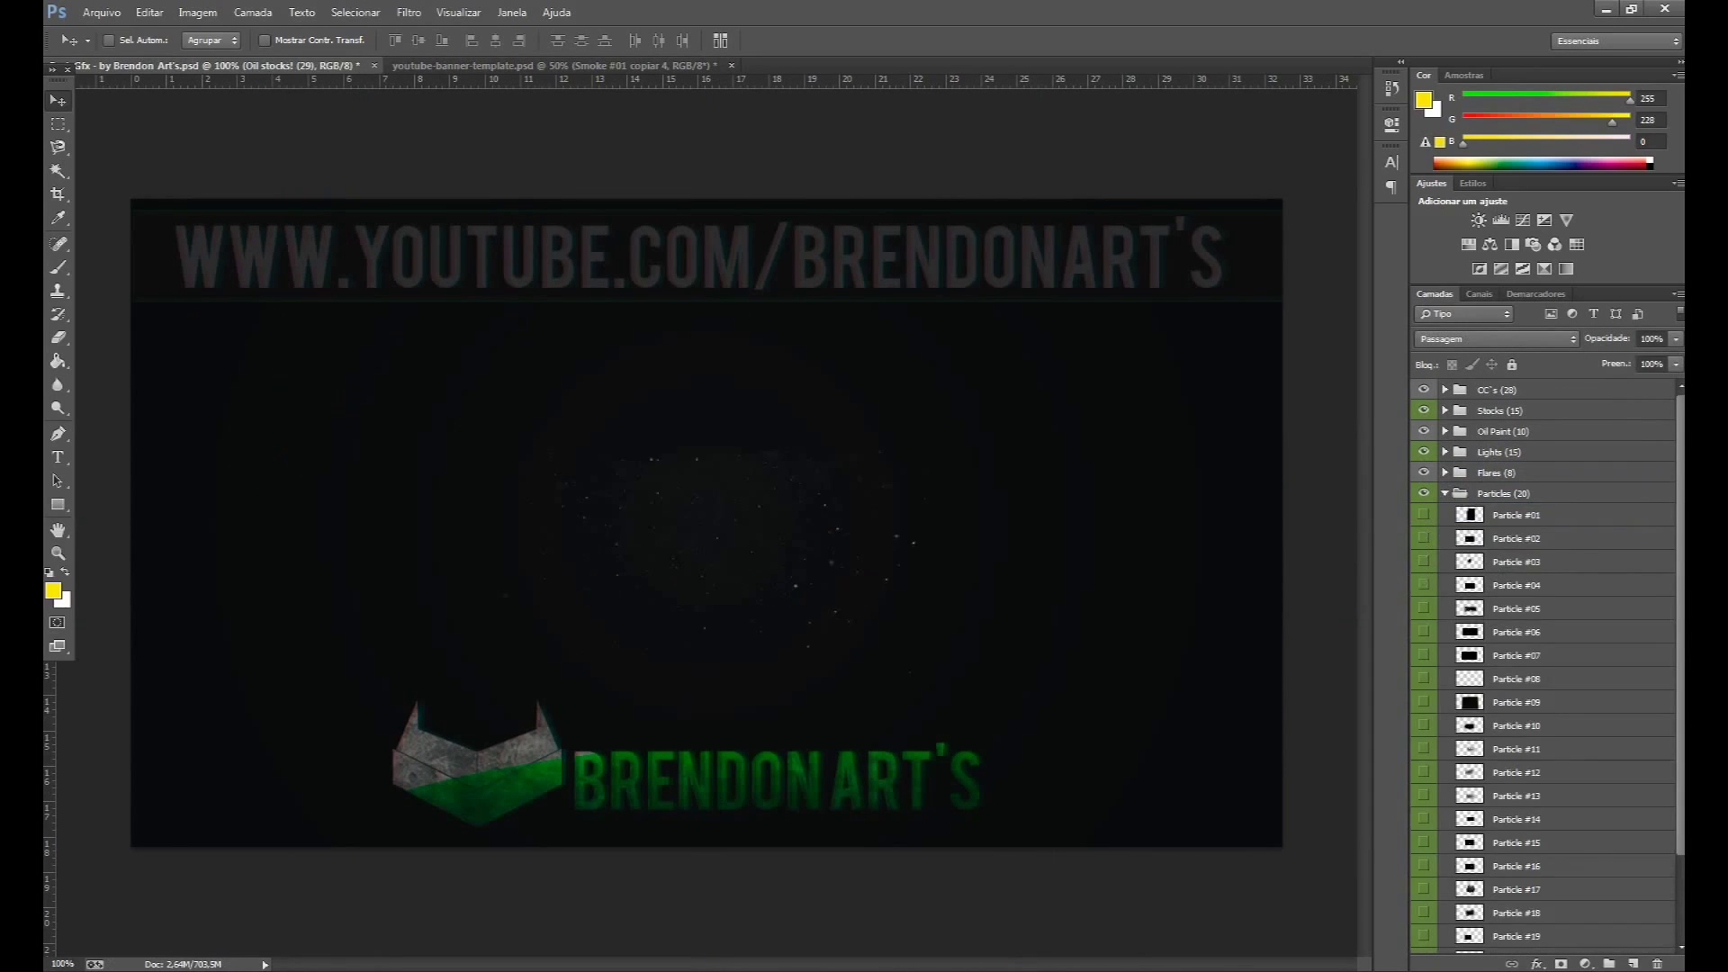
left_click_drag(1515, 585, 706, 522)
key("Return")
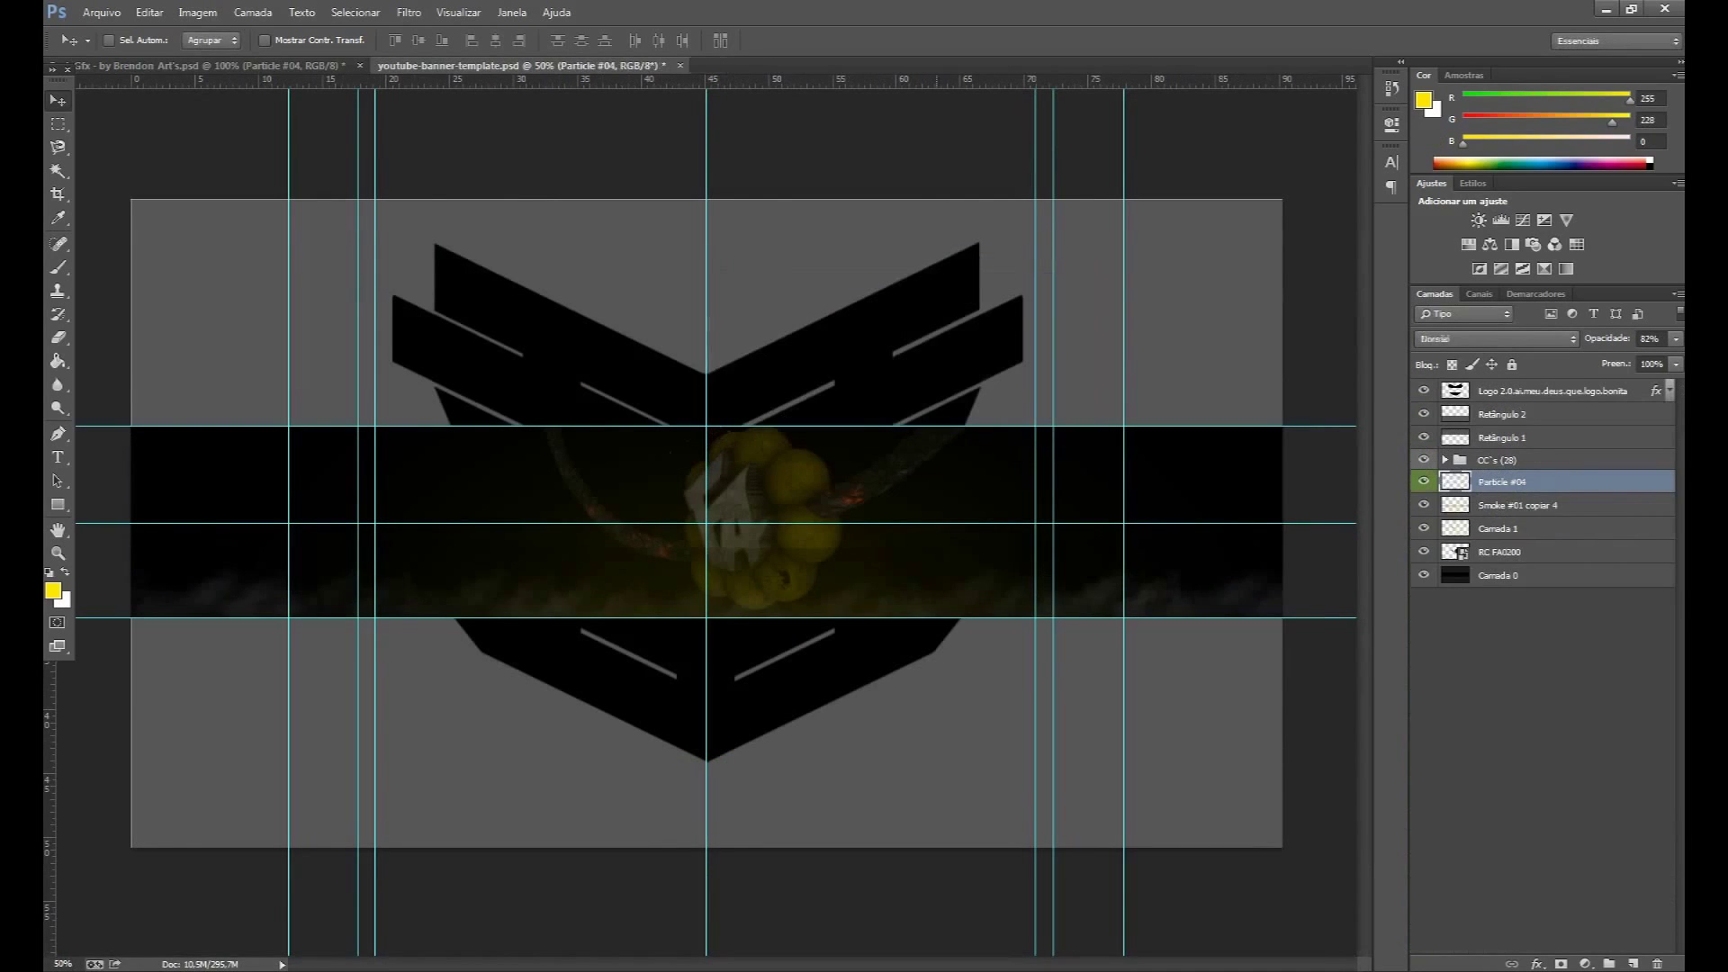
Resize Particle #04 to the height of the band and position it over the band's left end.
key("ctrl+t")
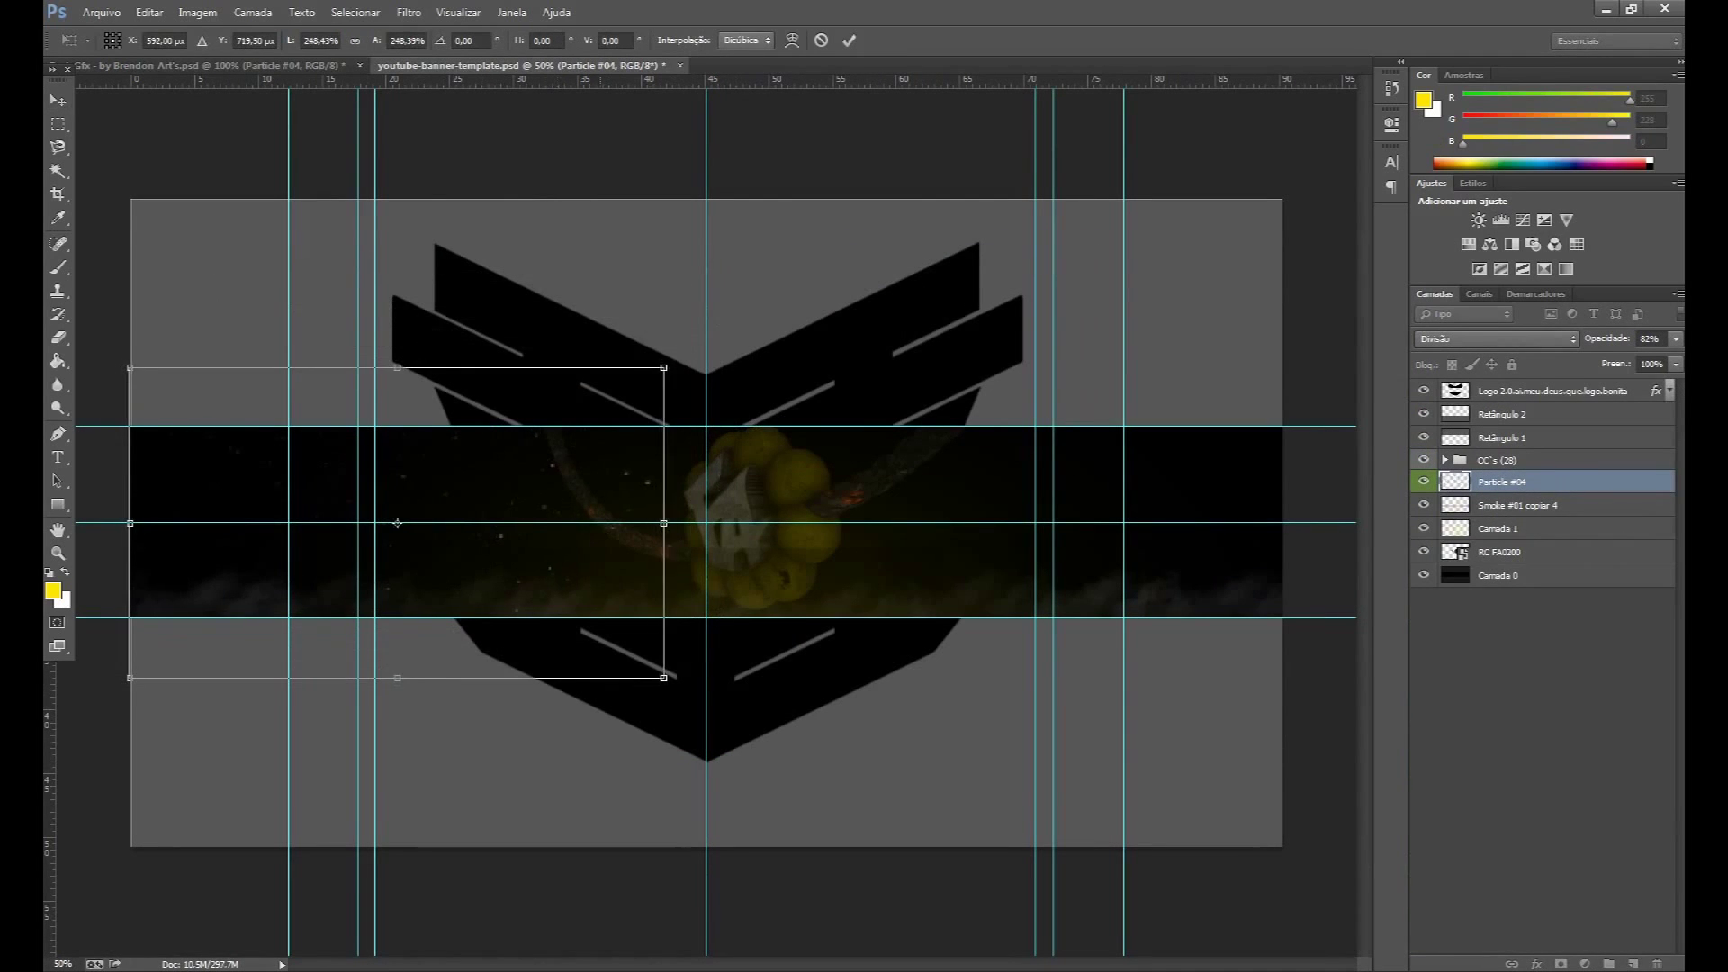
key("Return")
key("ctrl+t")
left_click_drag(366, 508, 451, 522)
key("Return")
key("ctrl+t")
key("Return")
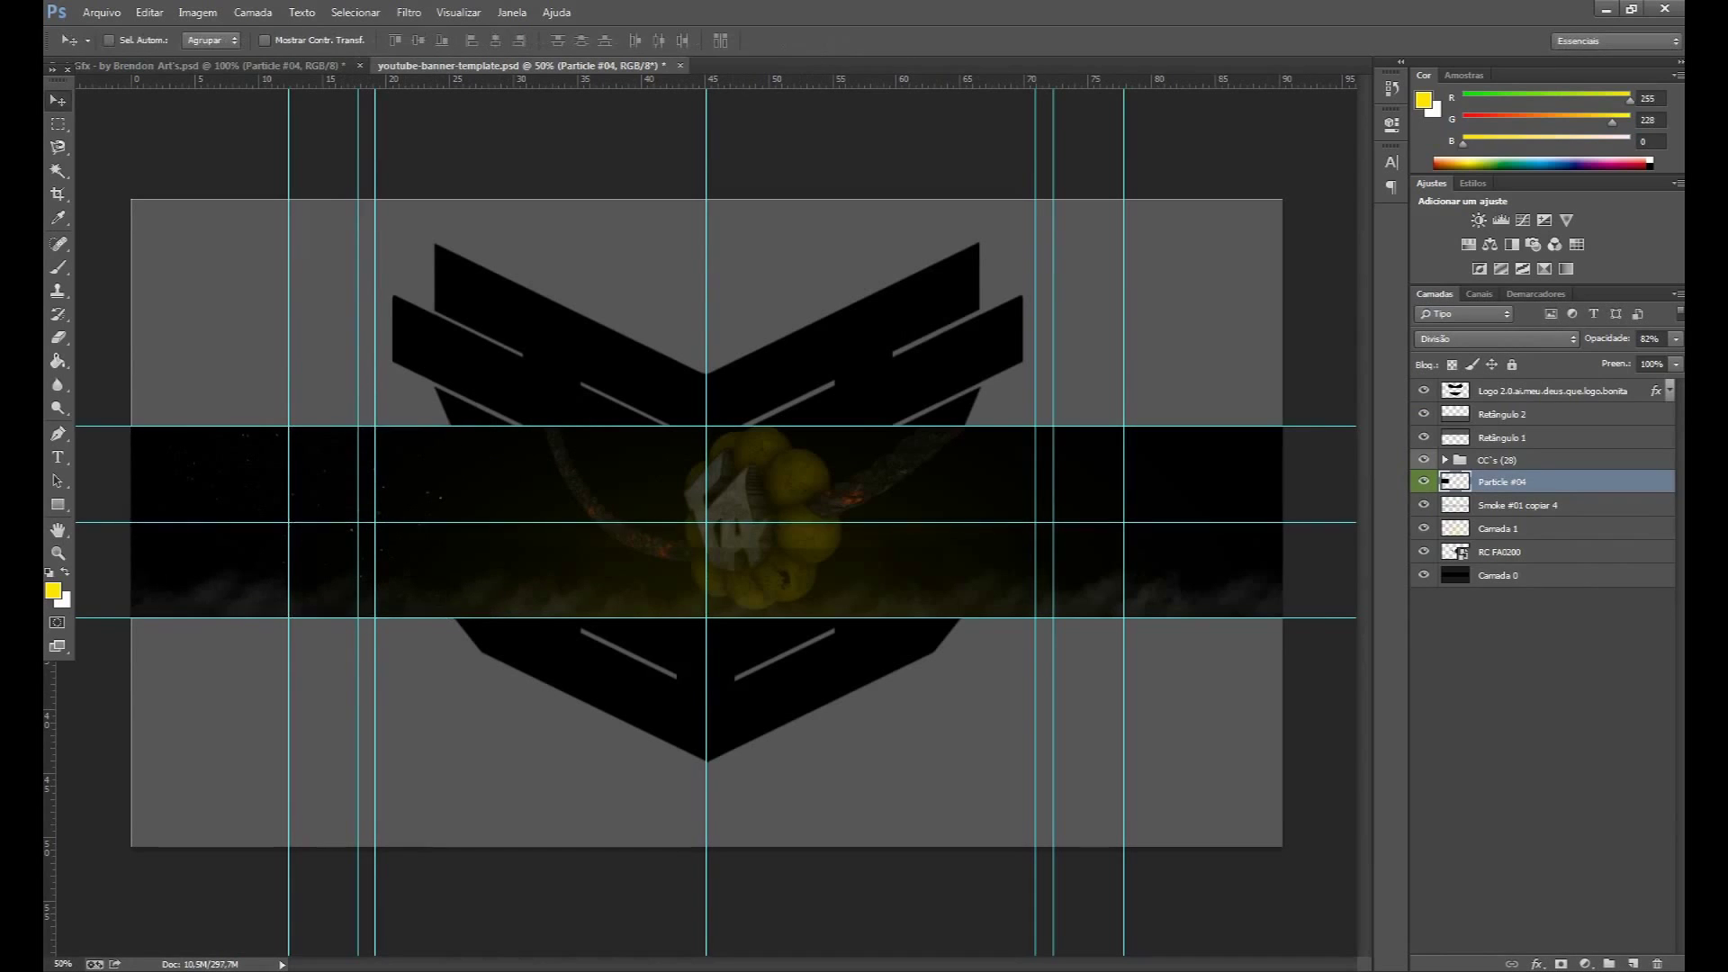
Duplicate the Particle #04 layer and flip the copy horizontally in place.
key("ctrl+j")
key("ctrl+t")
right_click(348, 501)
left_click(430, 771)
right_click(397, 570)
key("Escape")
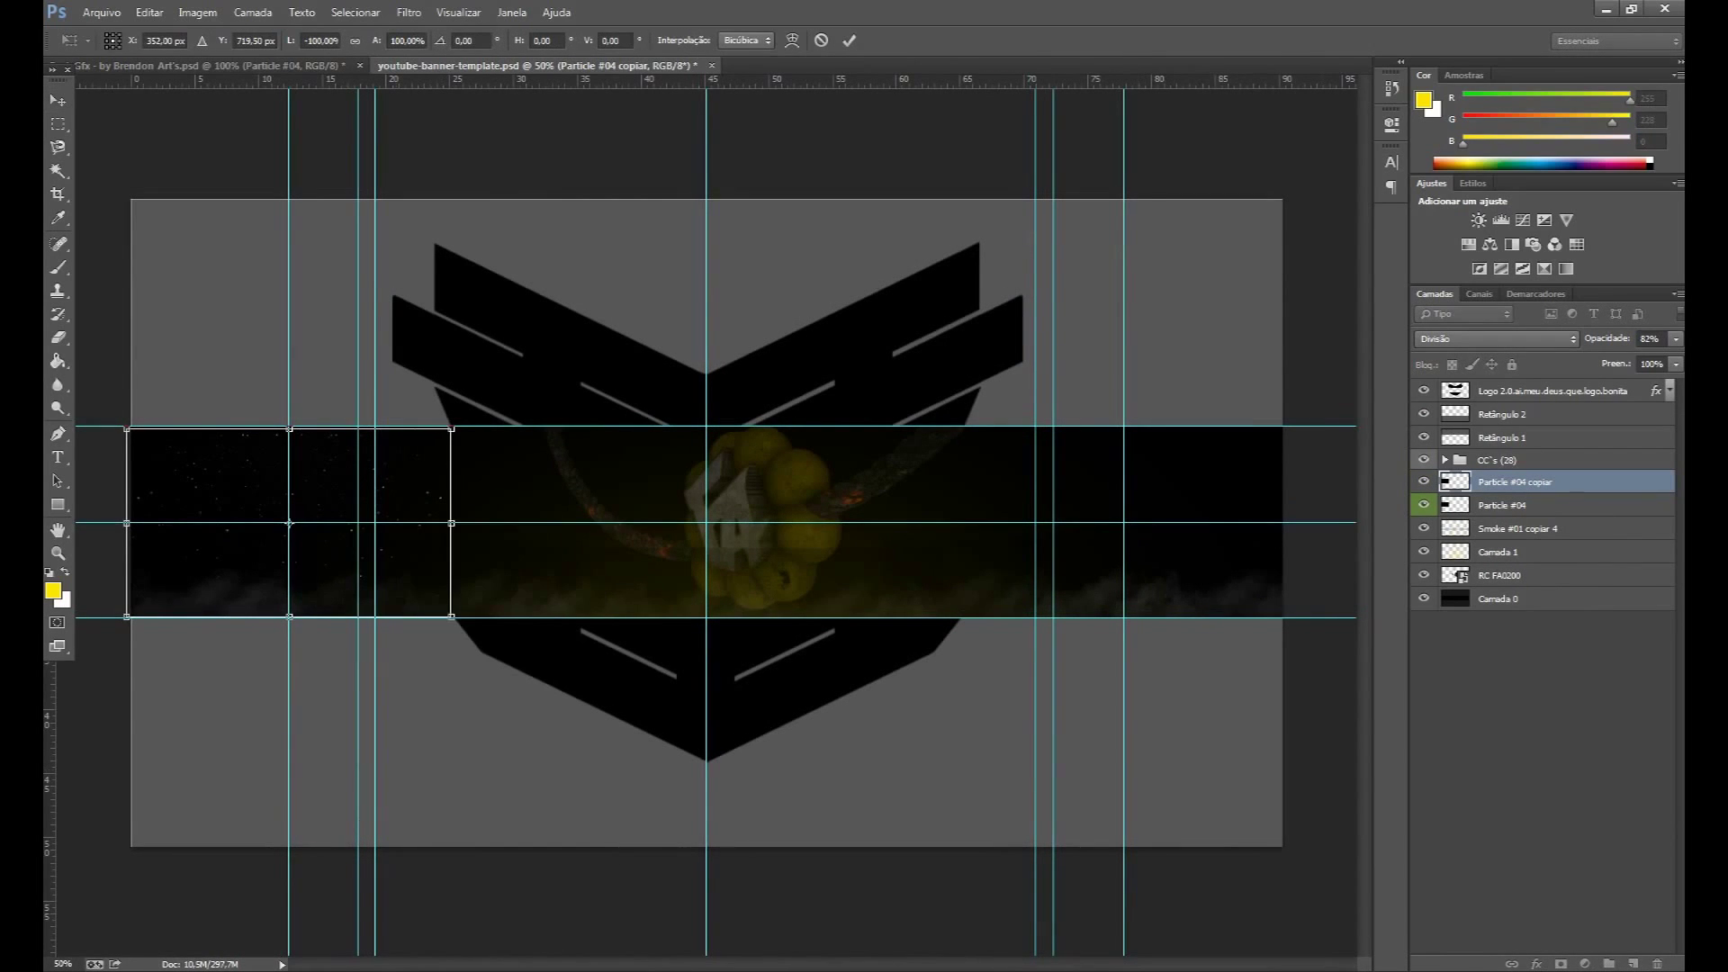
key("Return")
Merge the two particle layers and set the merged layer's blend mode to Divisão.
left_click(1521, 505)
key("Delete")
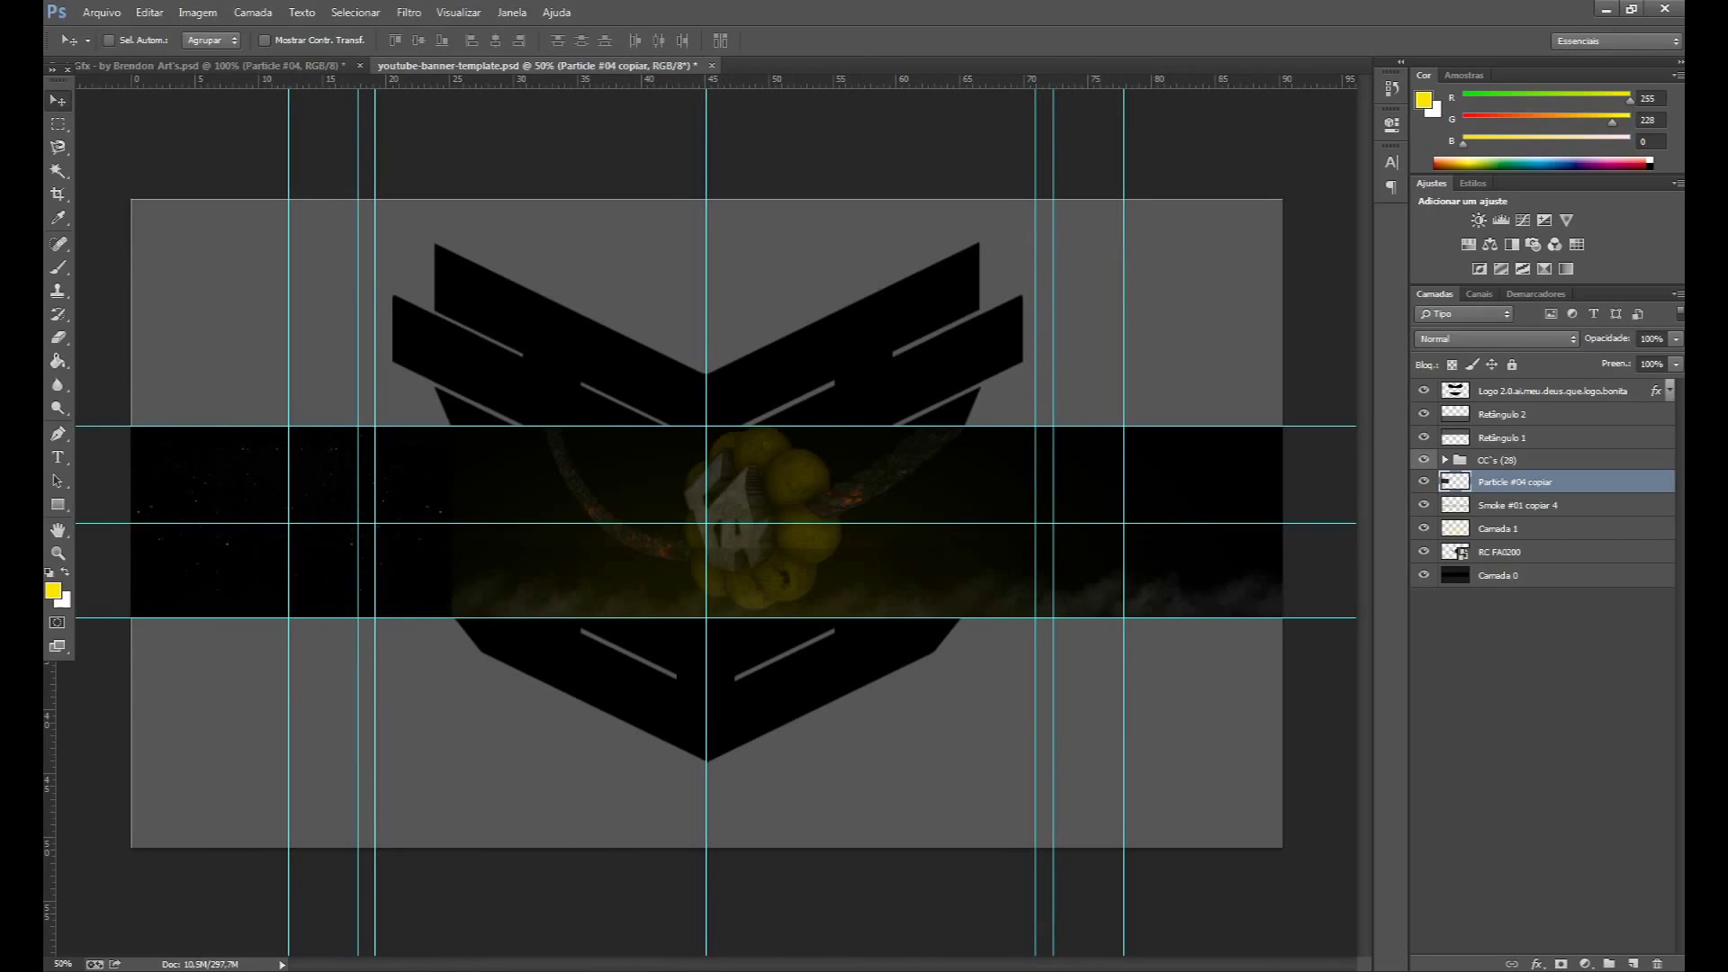
left_click(1497, 339)
left_click(1476, 465)
Duplicate the merged particle layer three times and spread the copies across the whole banner band.
key("ctrl+j")
key("ctrl+j")
key("ctrl+j")
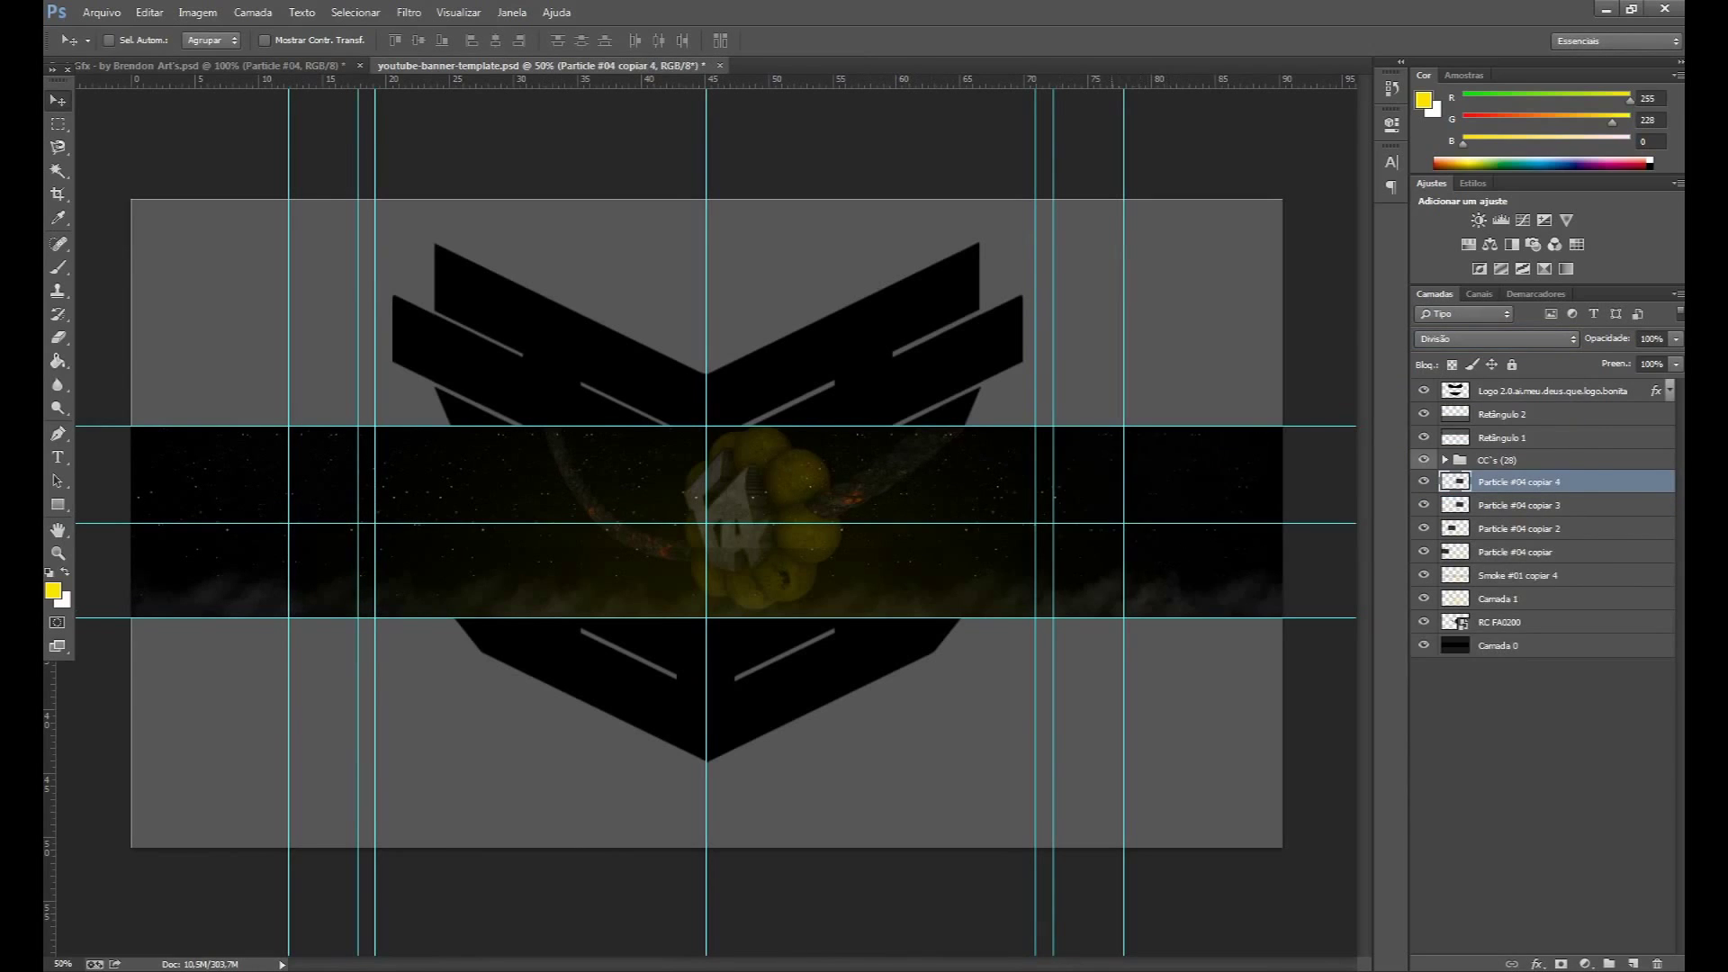
Merge the four particle layers into one and set its blend mode to Divisão.
key("alt+shift+bracketleft")
key("alt+shift+bracketleft")
key("alt+shift+bracketleft")
key("ctrl+e")
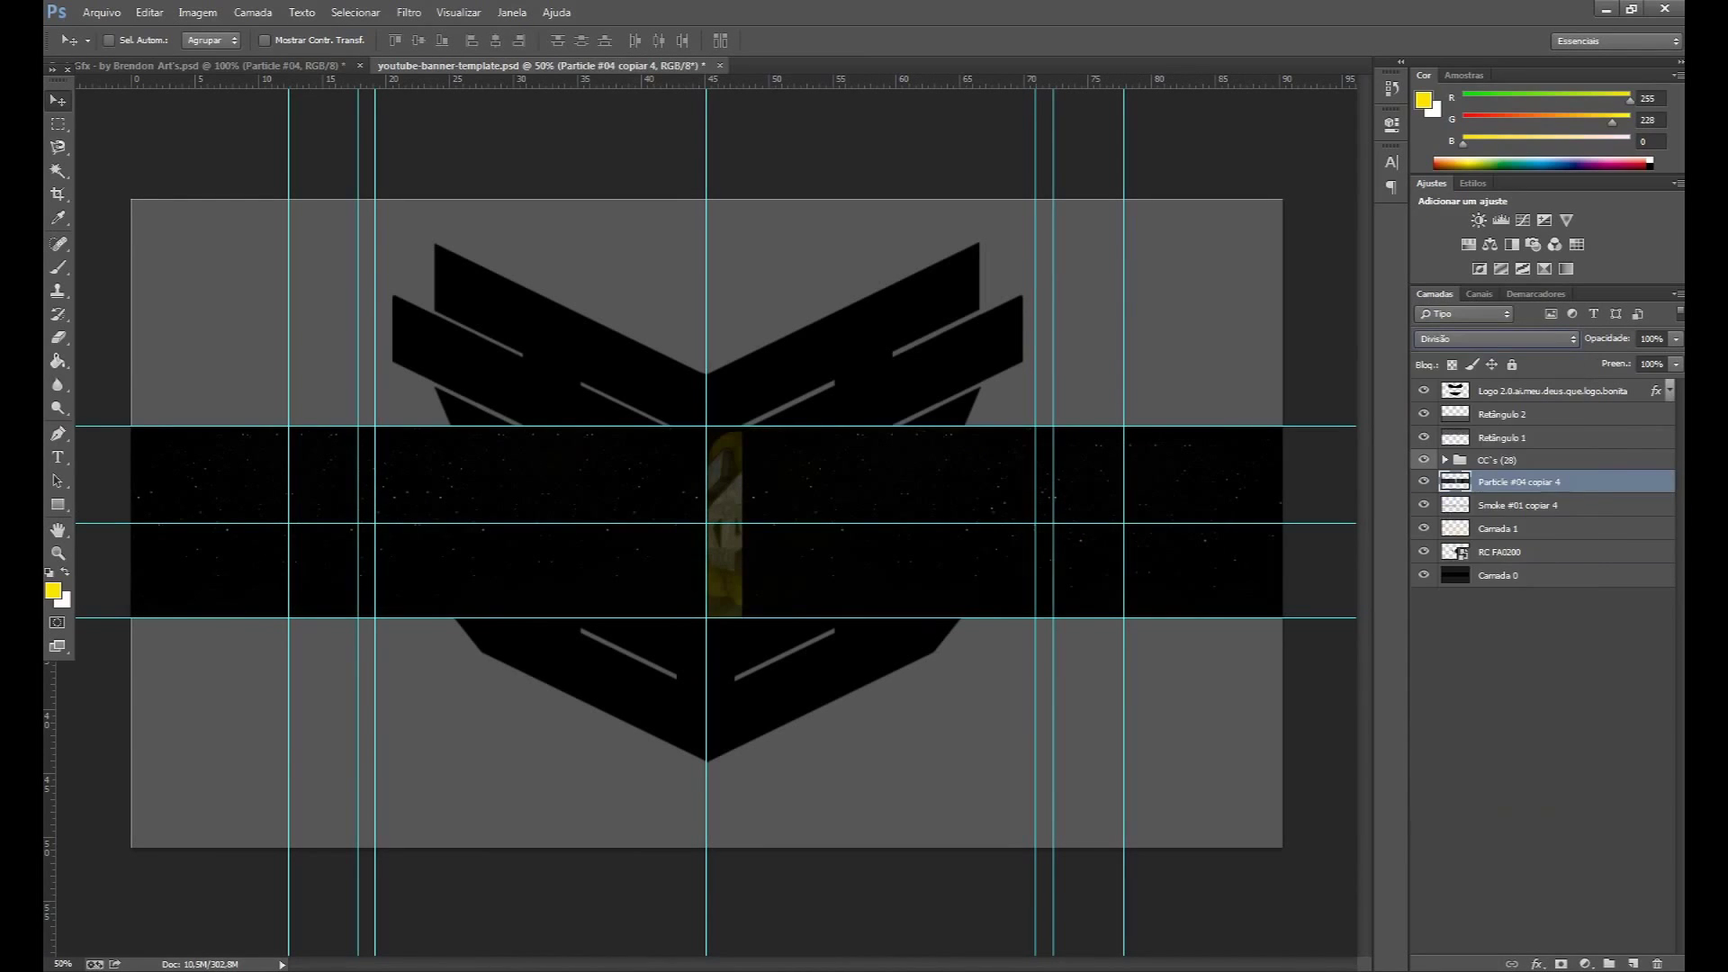
key("e")
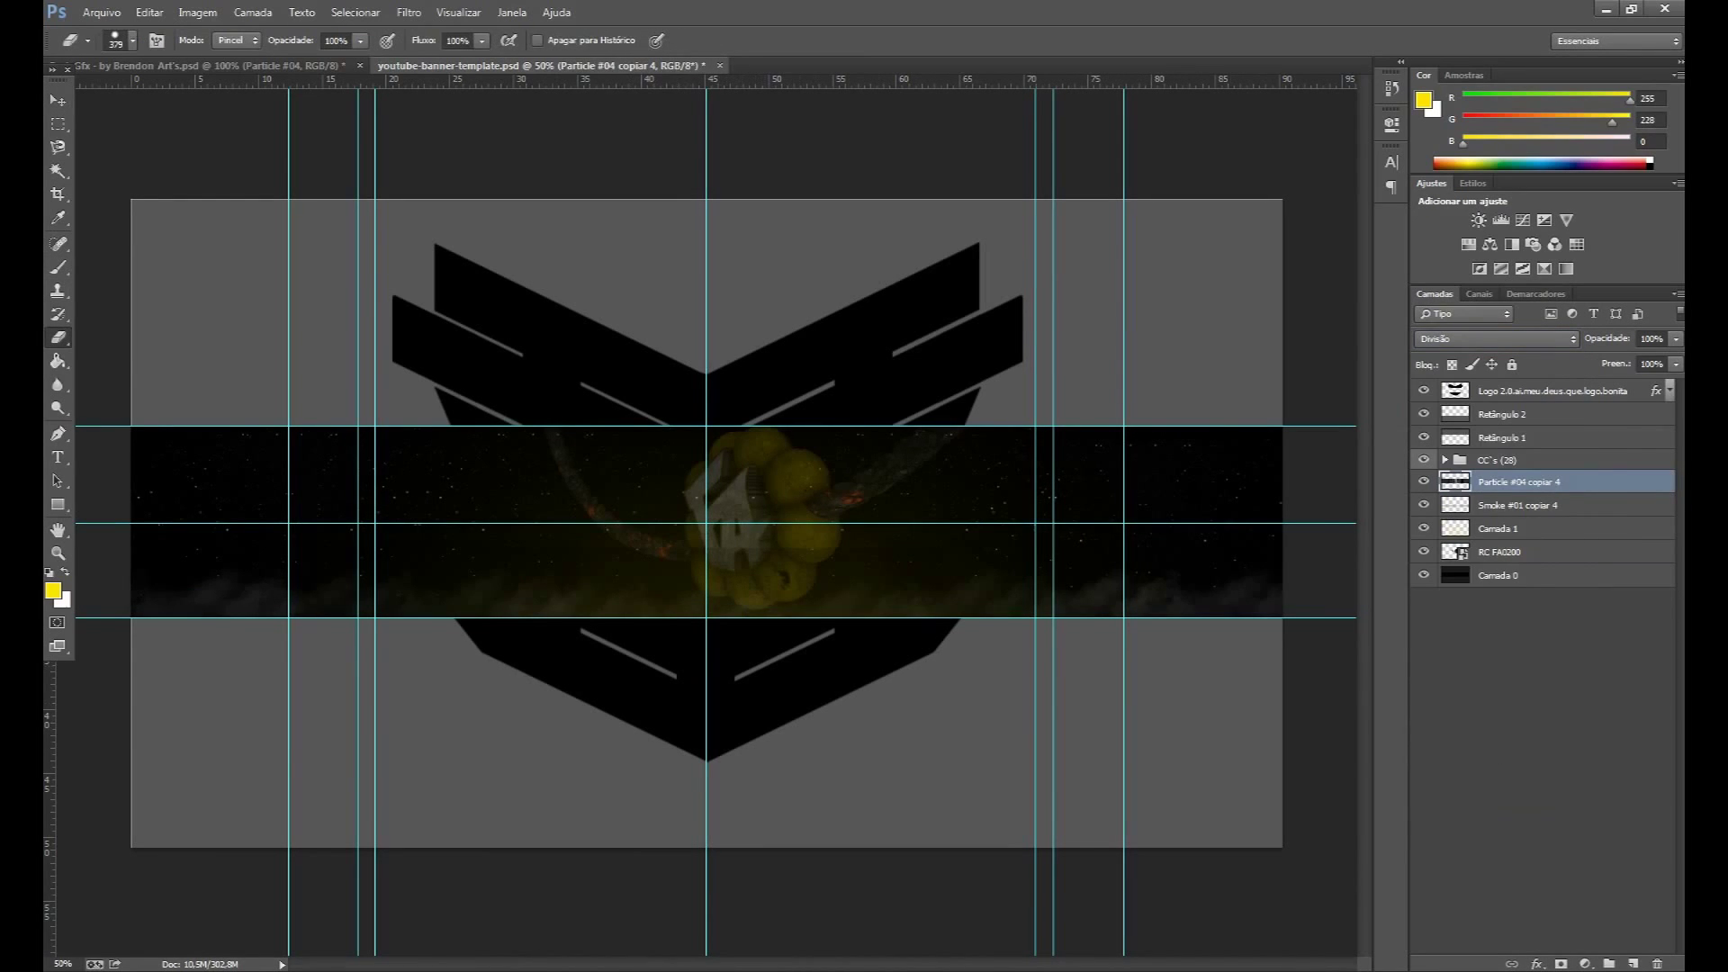
Move the merged particle layer beneath the RC FA0200 layer, directly above Camada 0.
key("ctrl+bracketleft")
key("ctrl+bracketleft")
key("ctrl+bracketleft")
Delete the merged smoke layer from the banner.
key("alt+bracketright")
key("alt+bracketright")
key("alt+bracketright")
key("Delete")
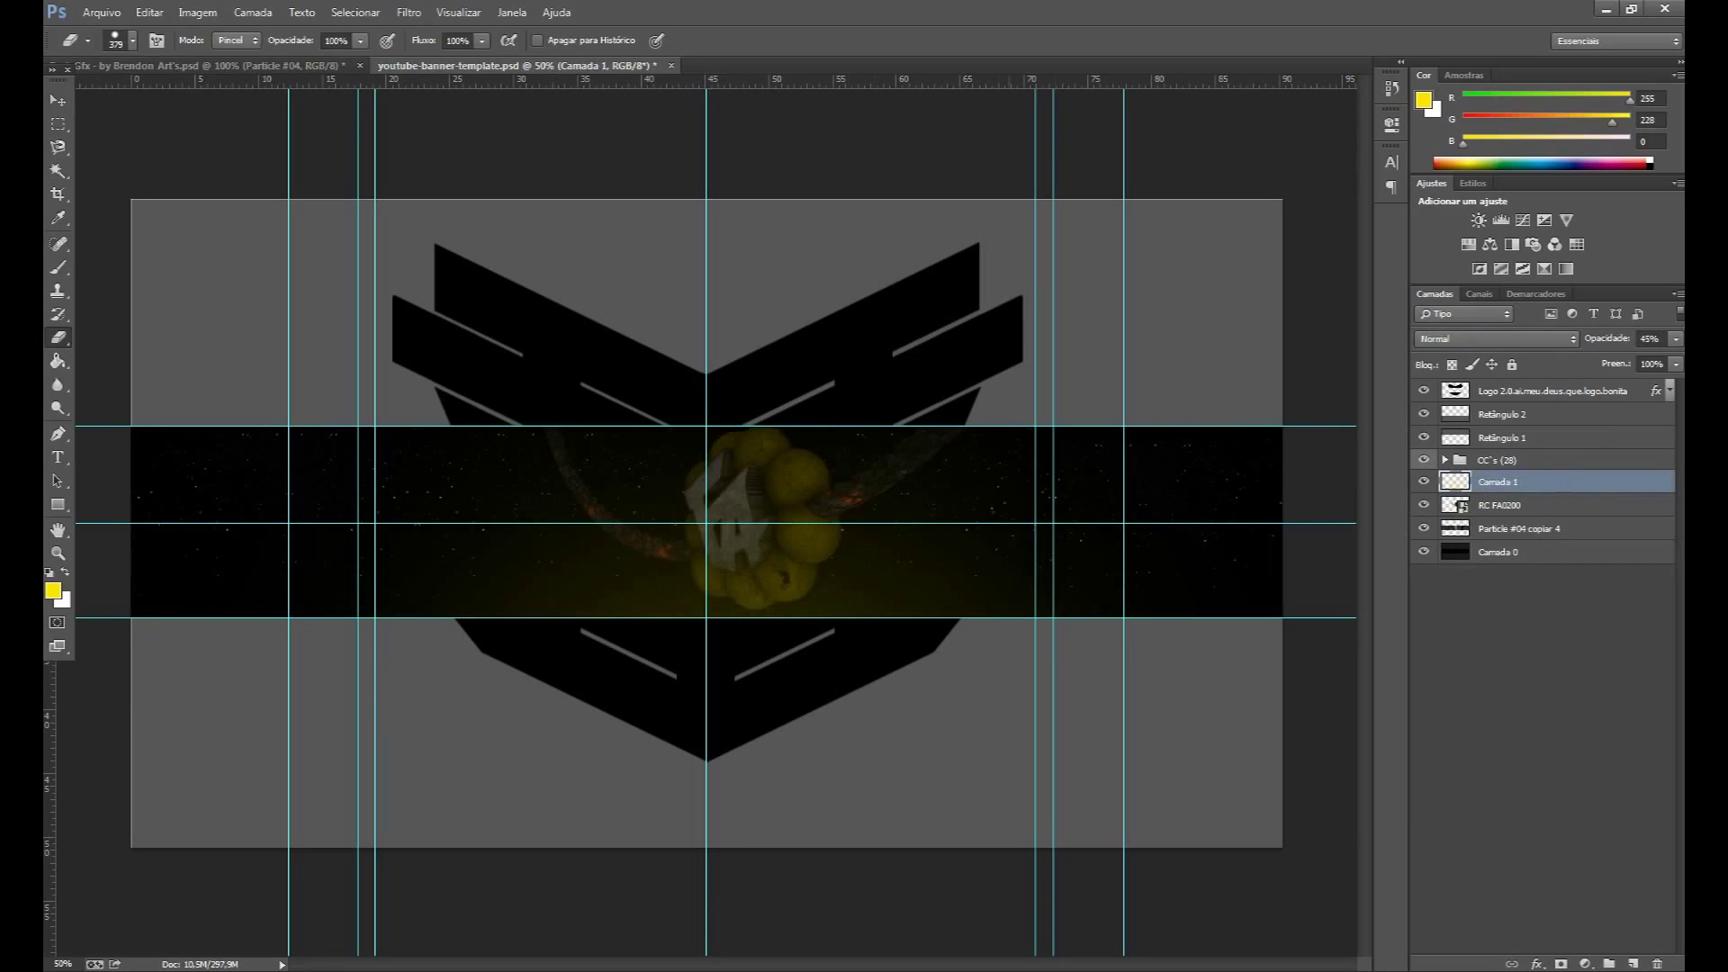
key("alt+bracketleft")
key("alt+bracketleft")
key("ctrl+t")
key("Escape")
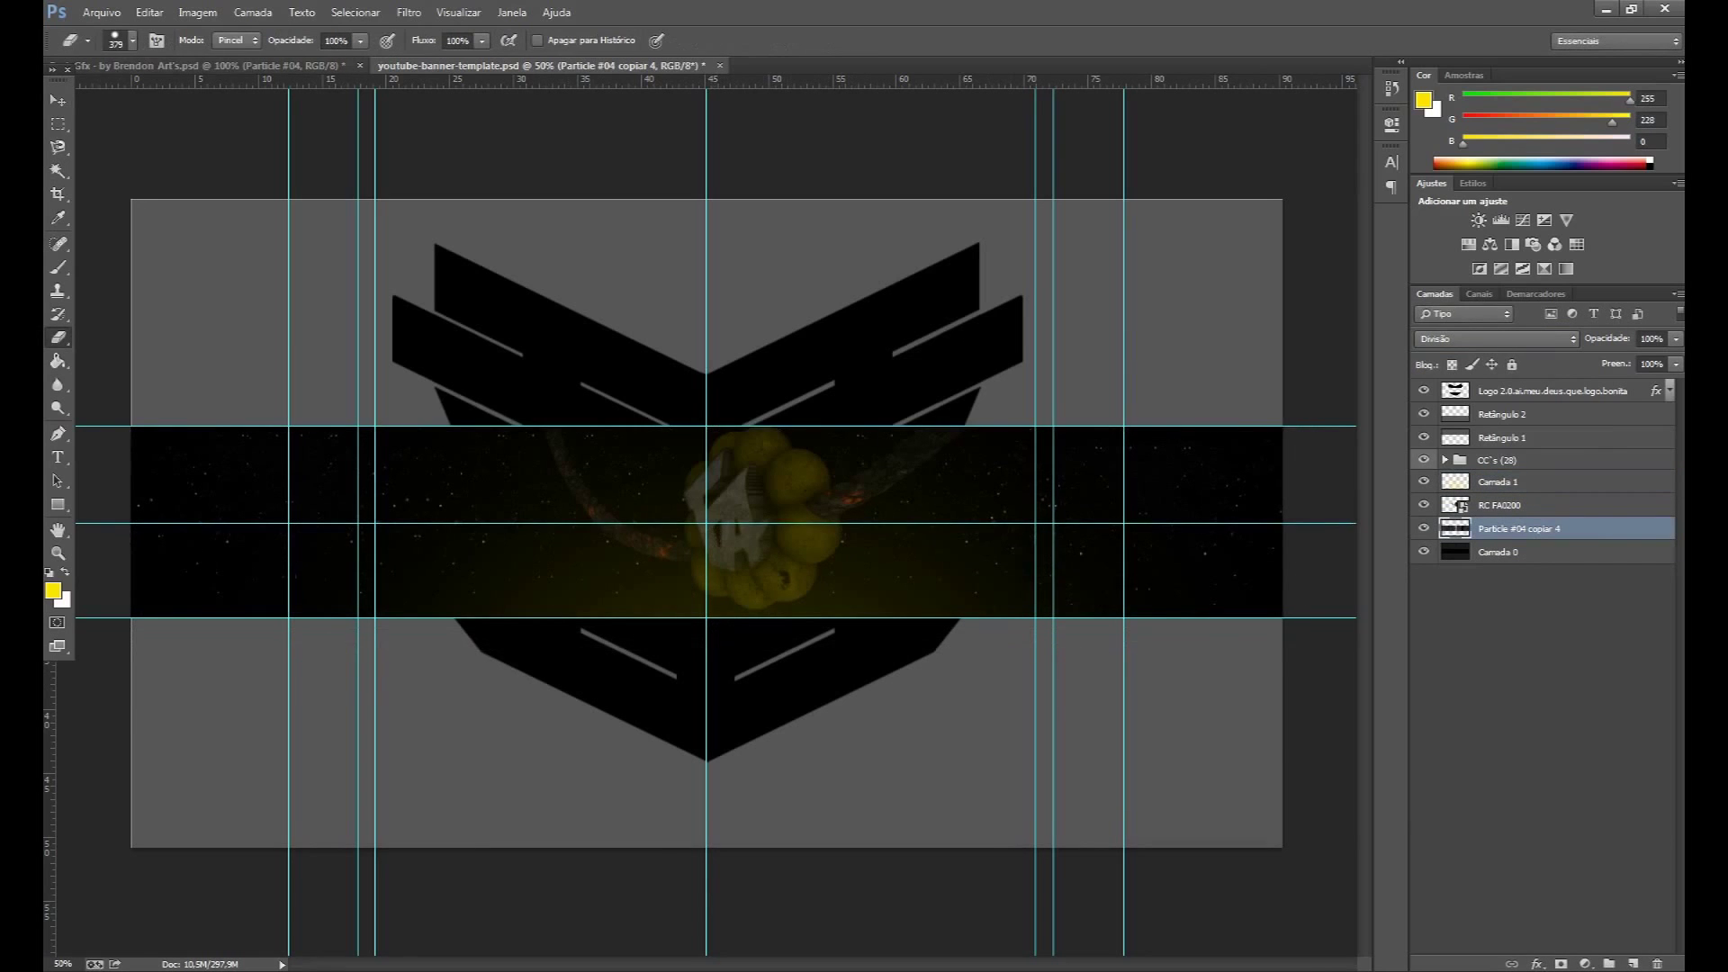
Compare the colour correction presets in the CC's (28) group and keep only CC 14 and CC 20 visible.
key("ctrl+Tab")
key("ctrl+Tab")
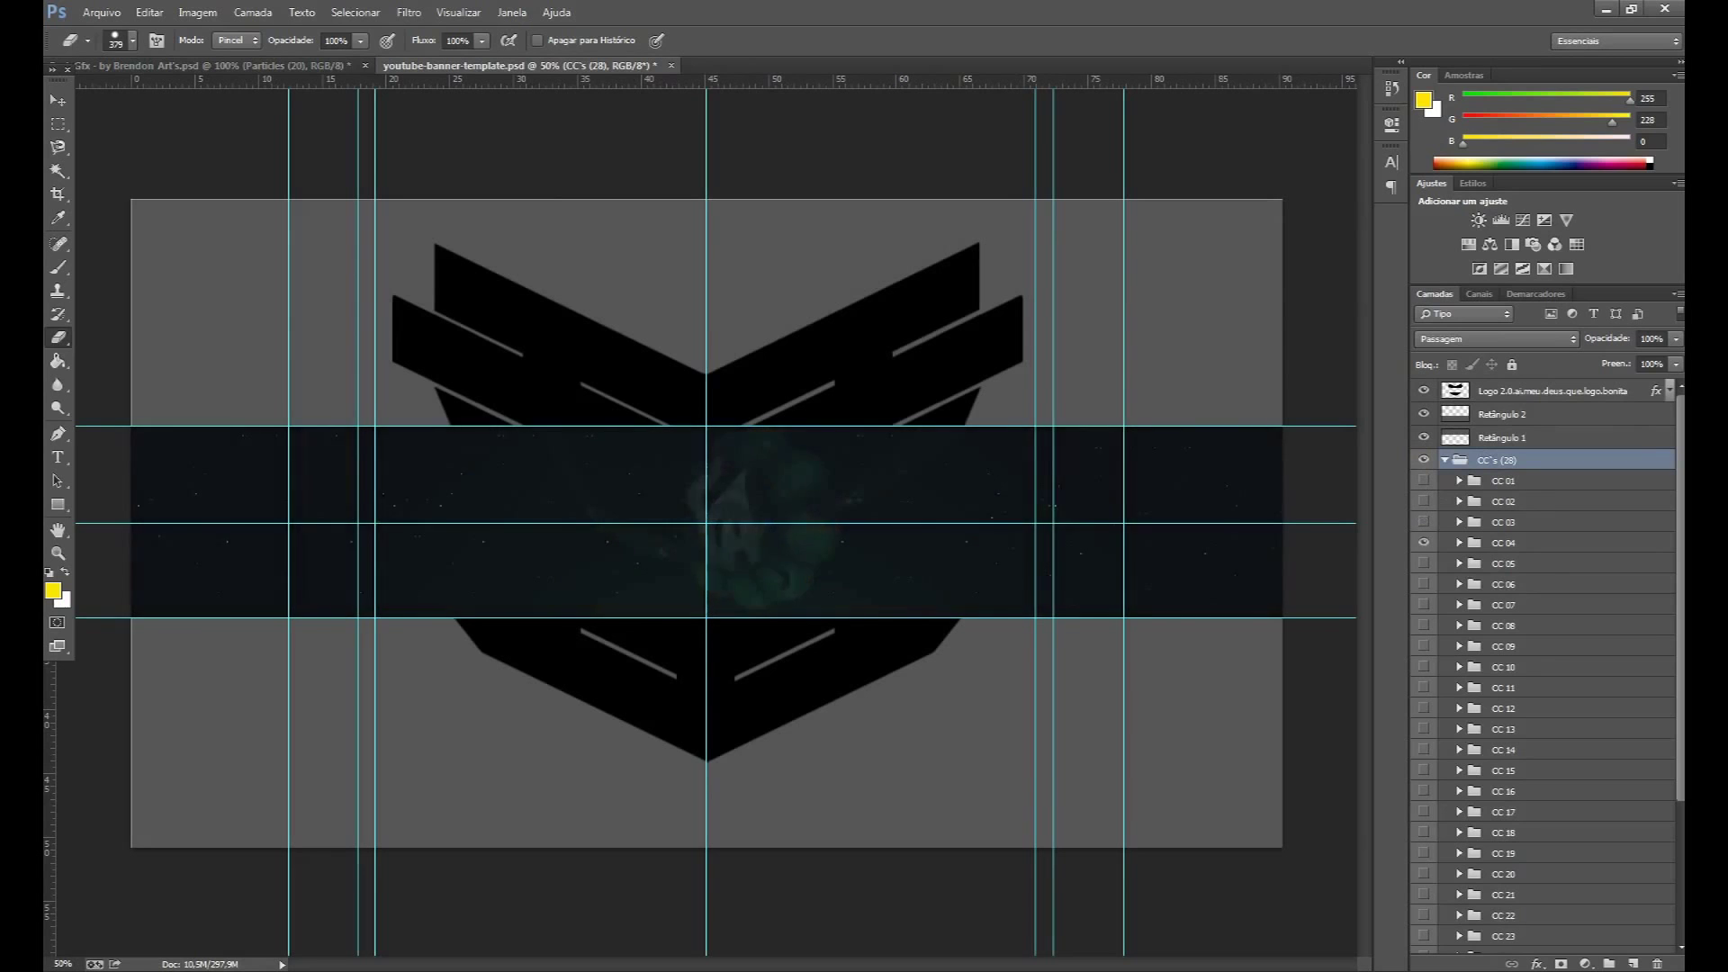
left_click(1423, 666)
left_click(1423, 666)
left_click(1423, 687)
left_click(1423, 686)
left_click(1423, 749)
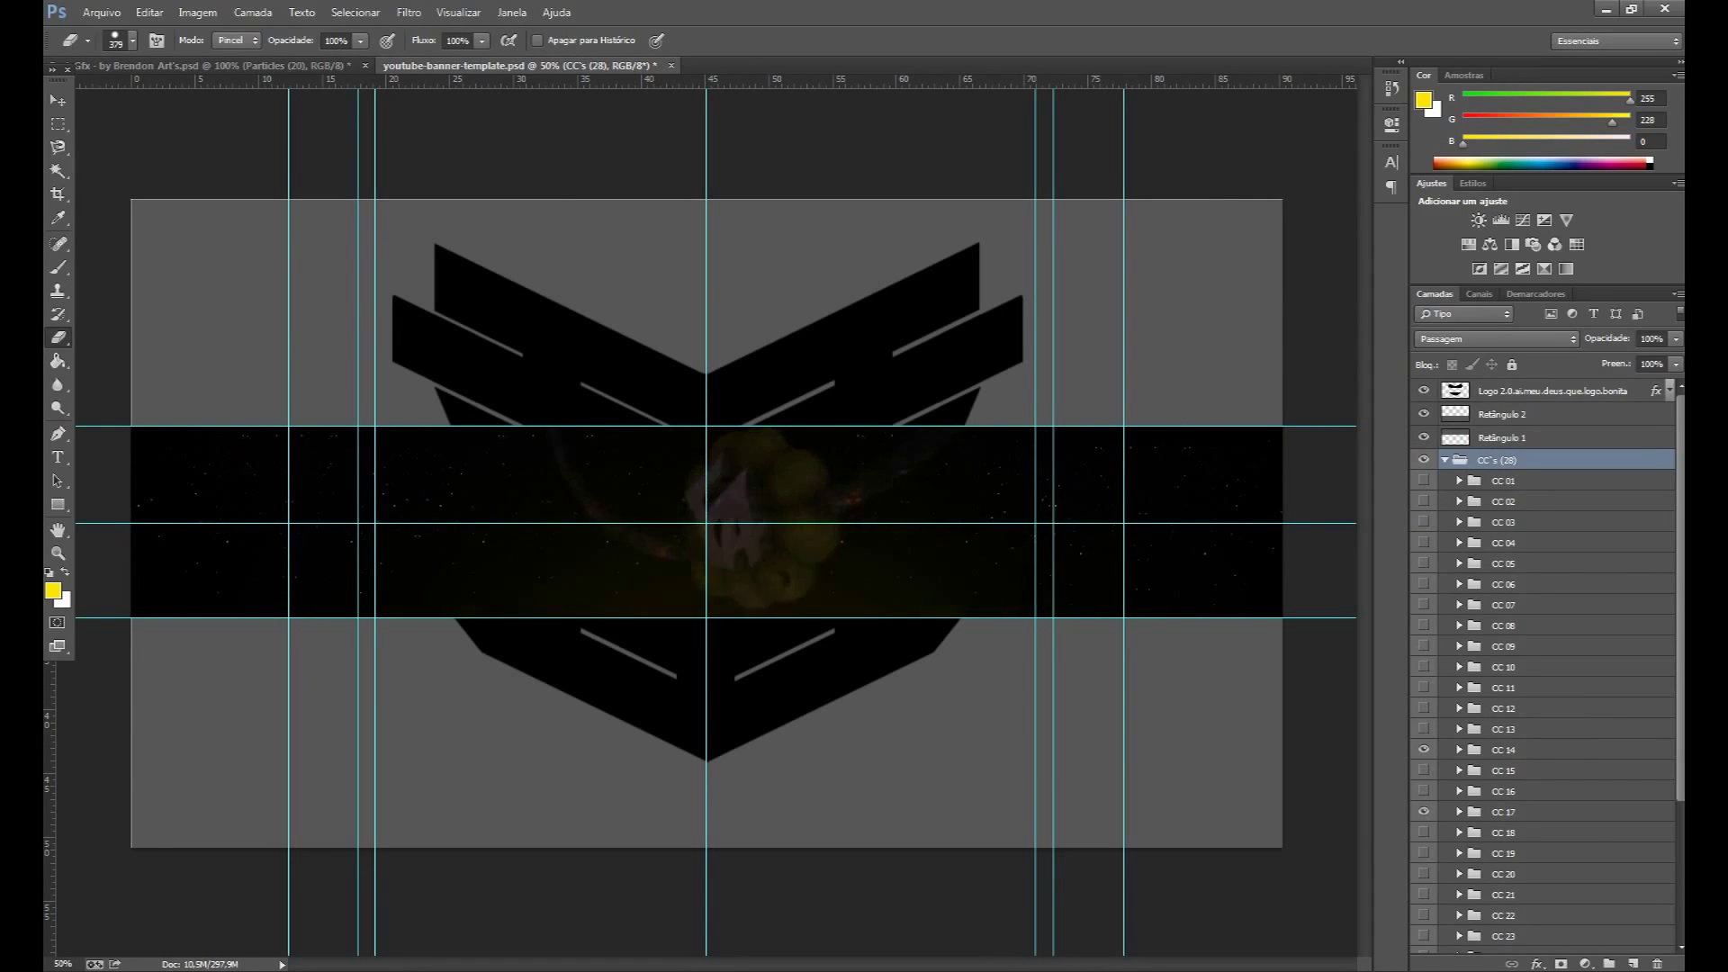
left_click(1423, 853)
left_click(1423, 833)
left_click(1423, 874)
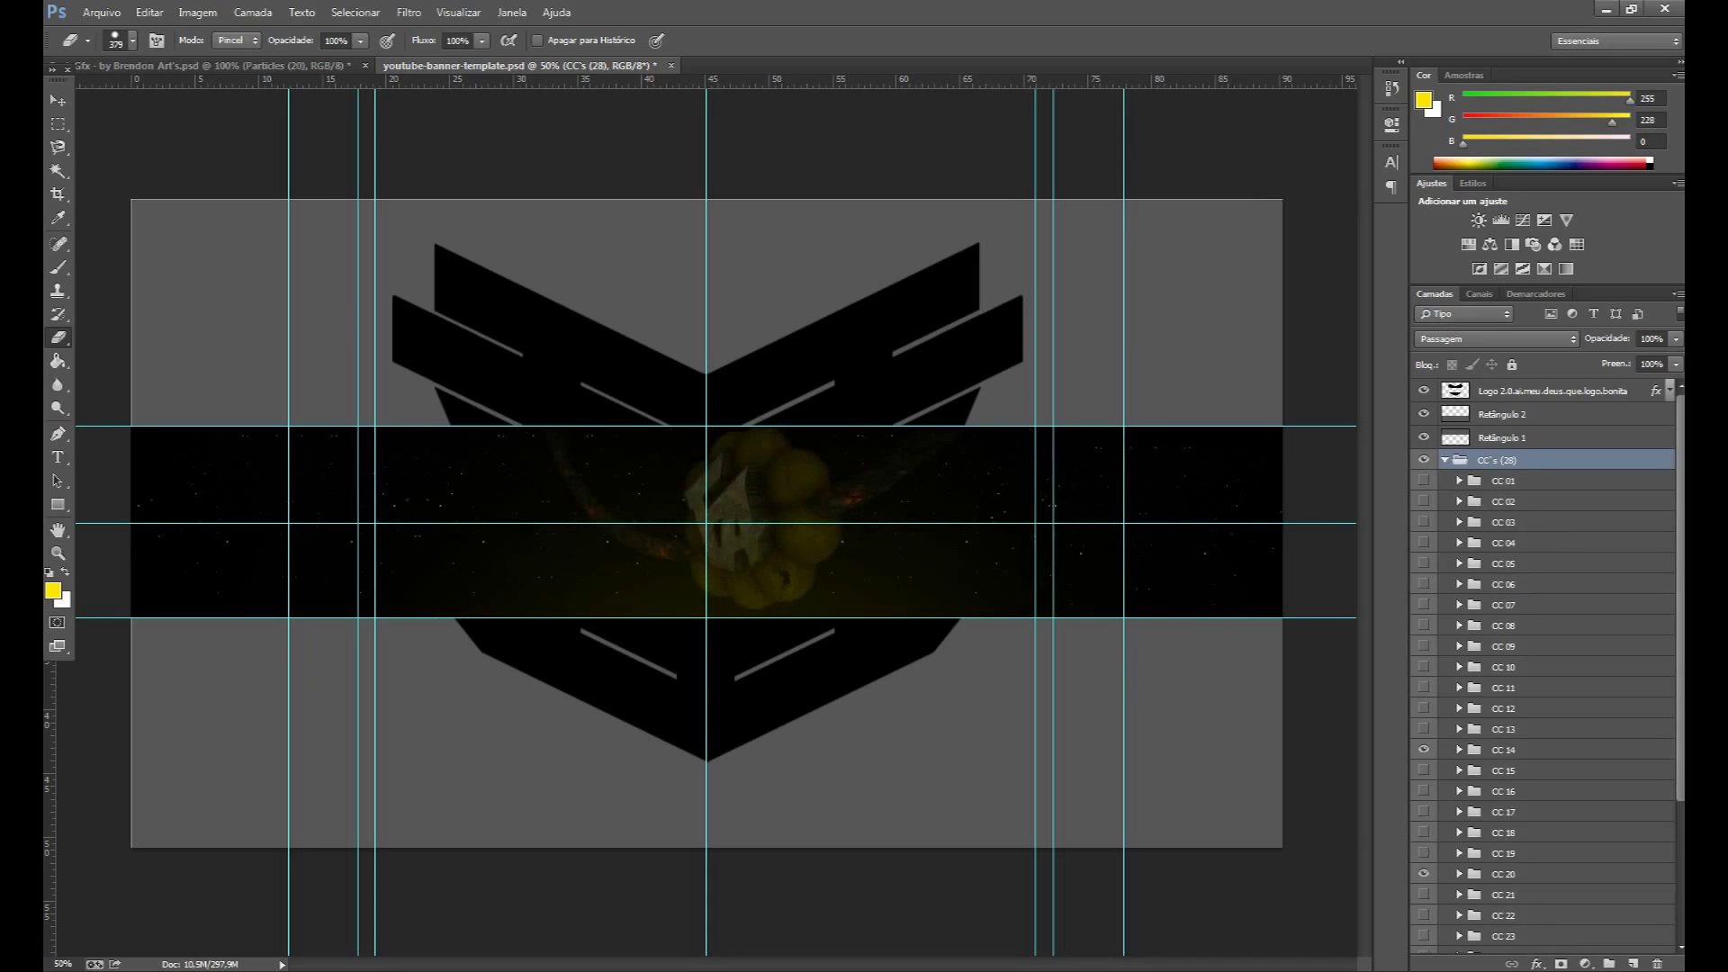
left_click(1445, 460)
Try duplicating the RC FA0200 layer, placing the copy beneath it and shifting it to the left of the render.
left_click(1499, 505)
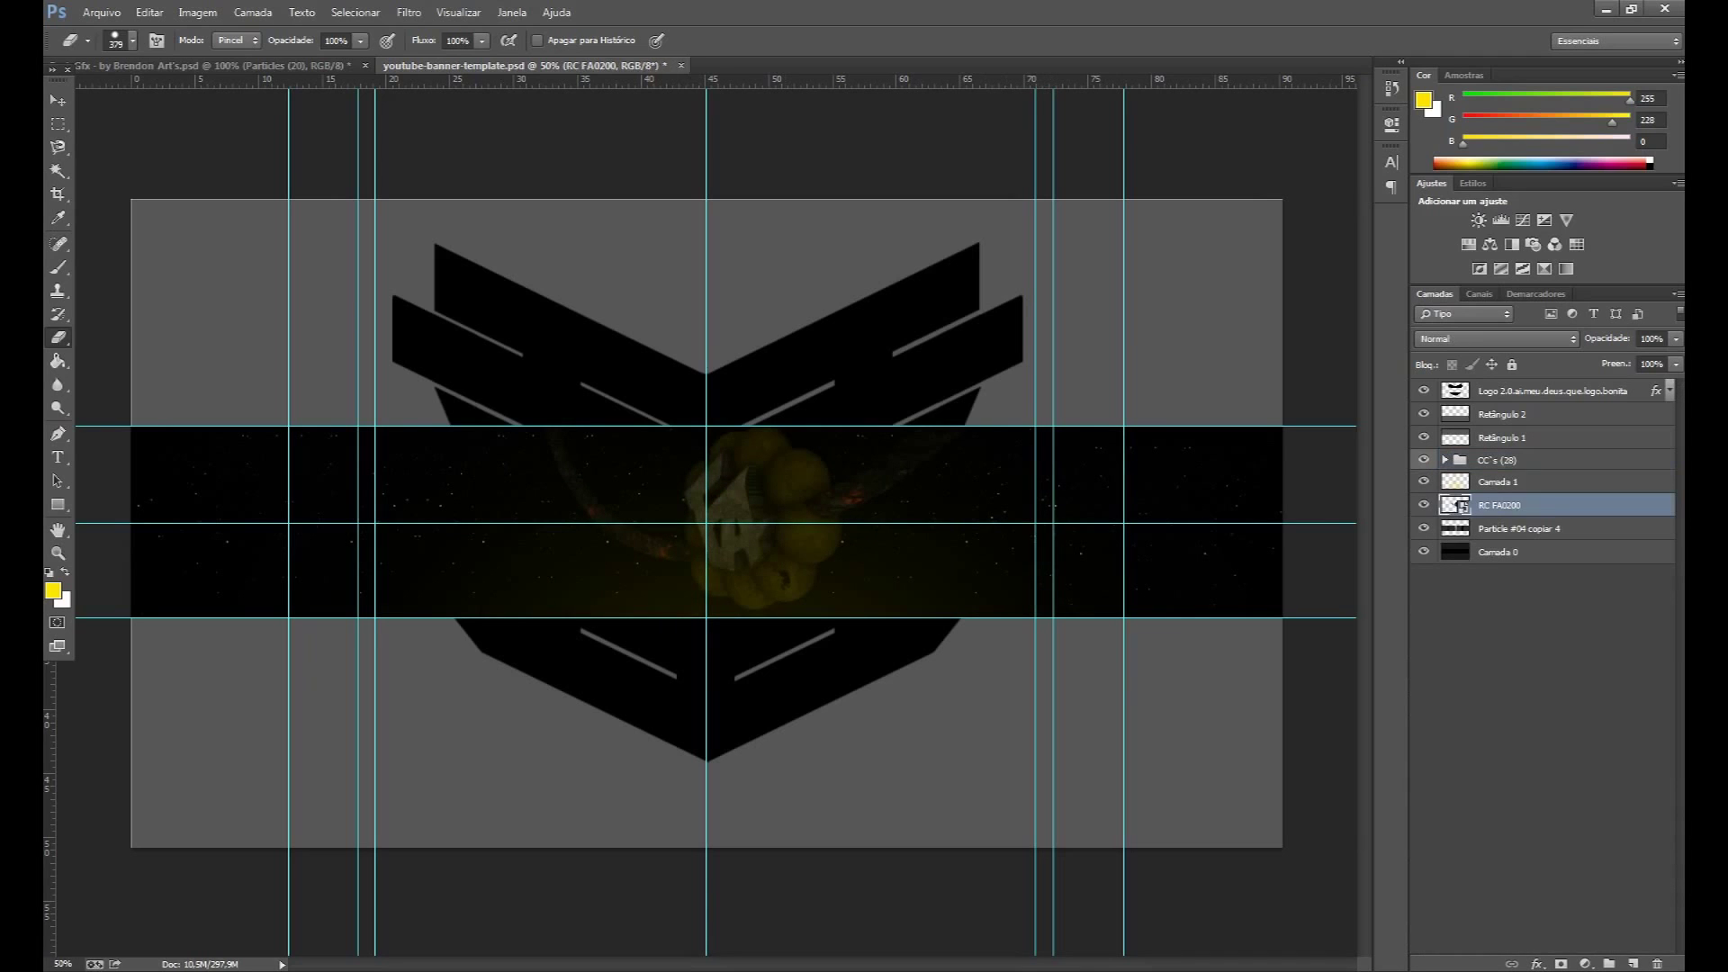
key("ctrl+j")
key("ctrl+t")
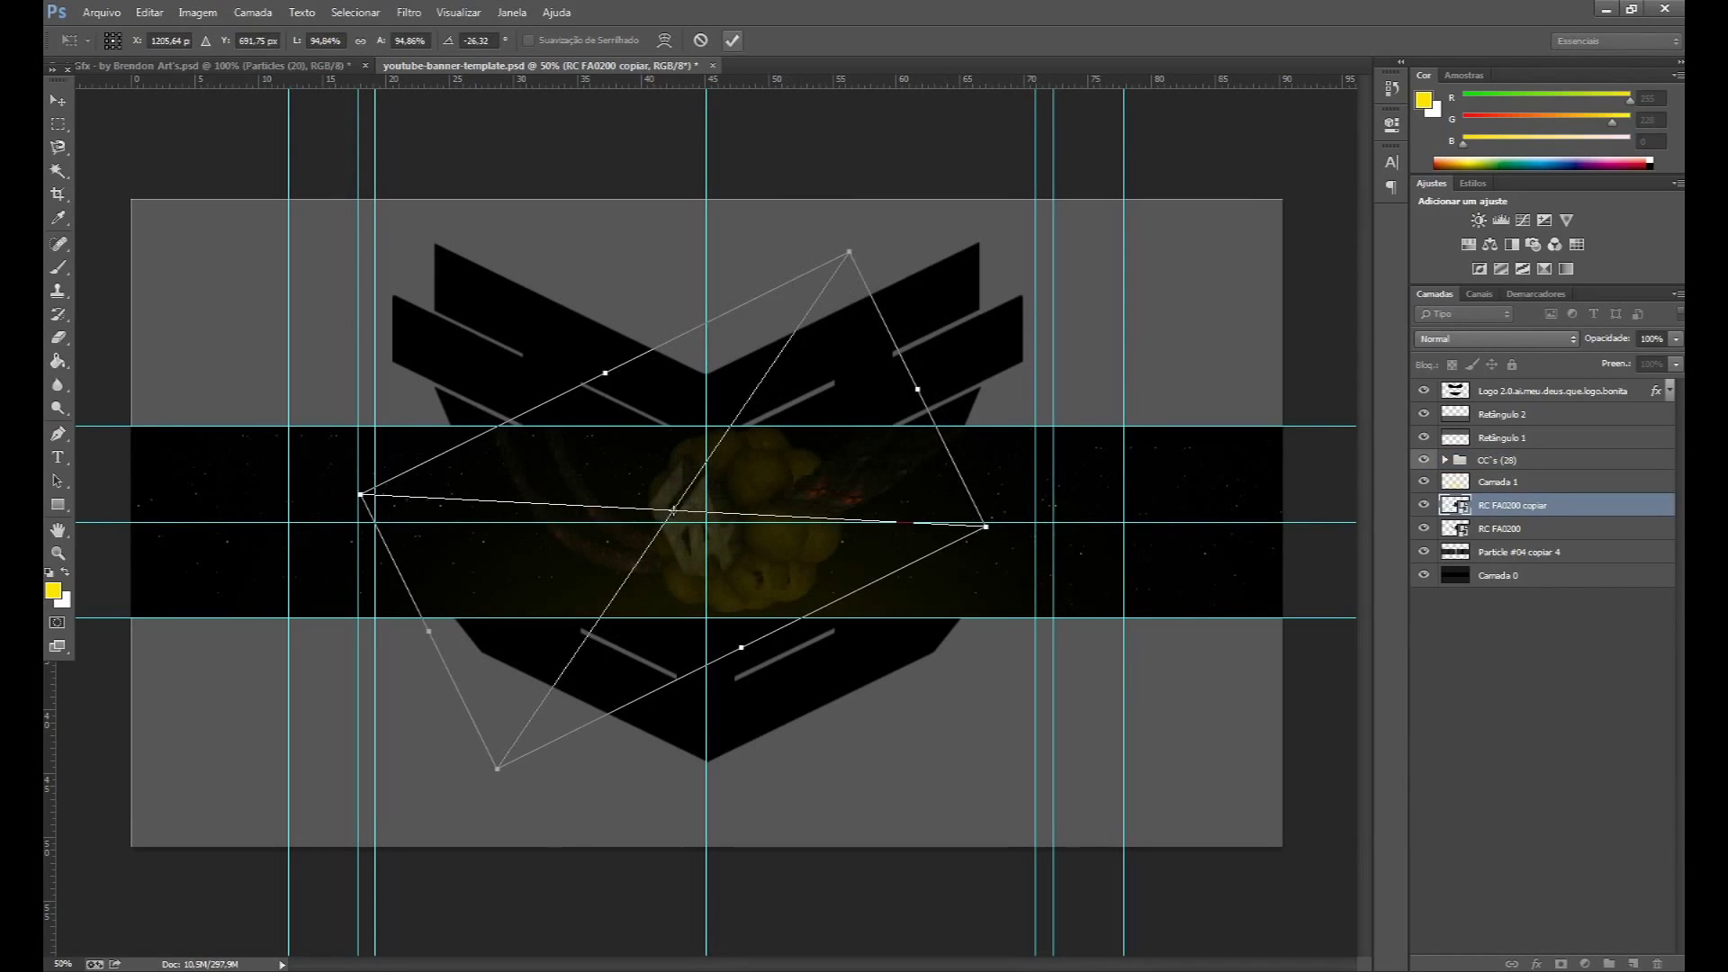
key("ctrl+bracketleft")
key("Return")
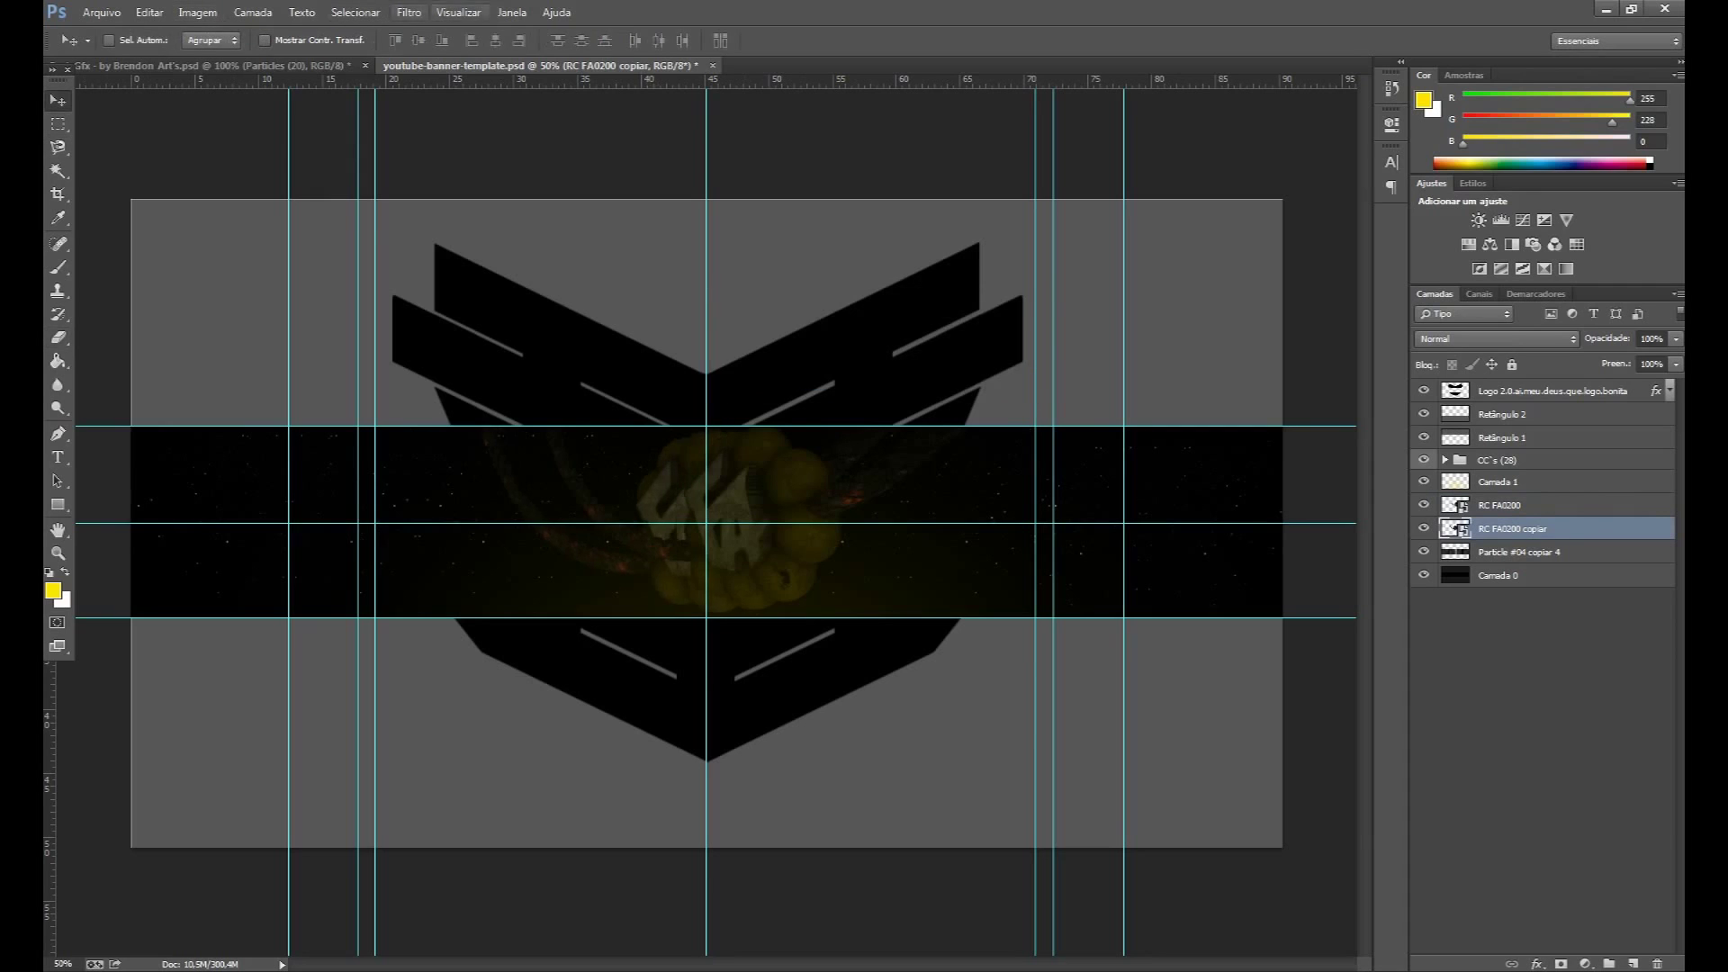
Apply a Desfoque Gaussiano (Gaussian blur) filter to the offset RC FA0200 copy.
left_click(408, 12)
left_click(720, 360)
type("3,6")
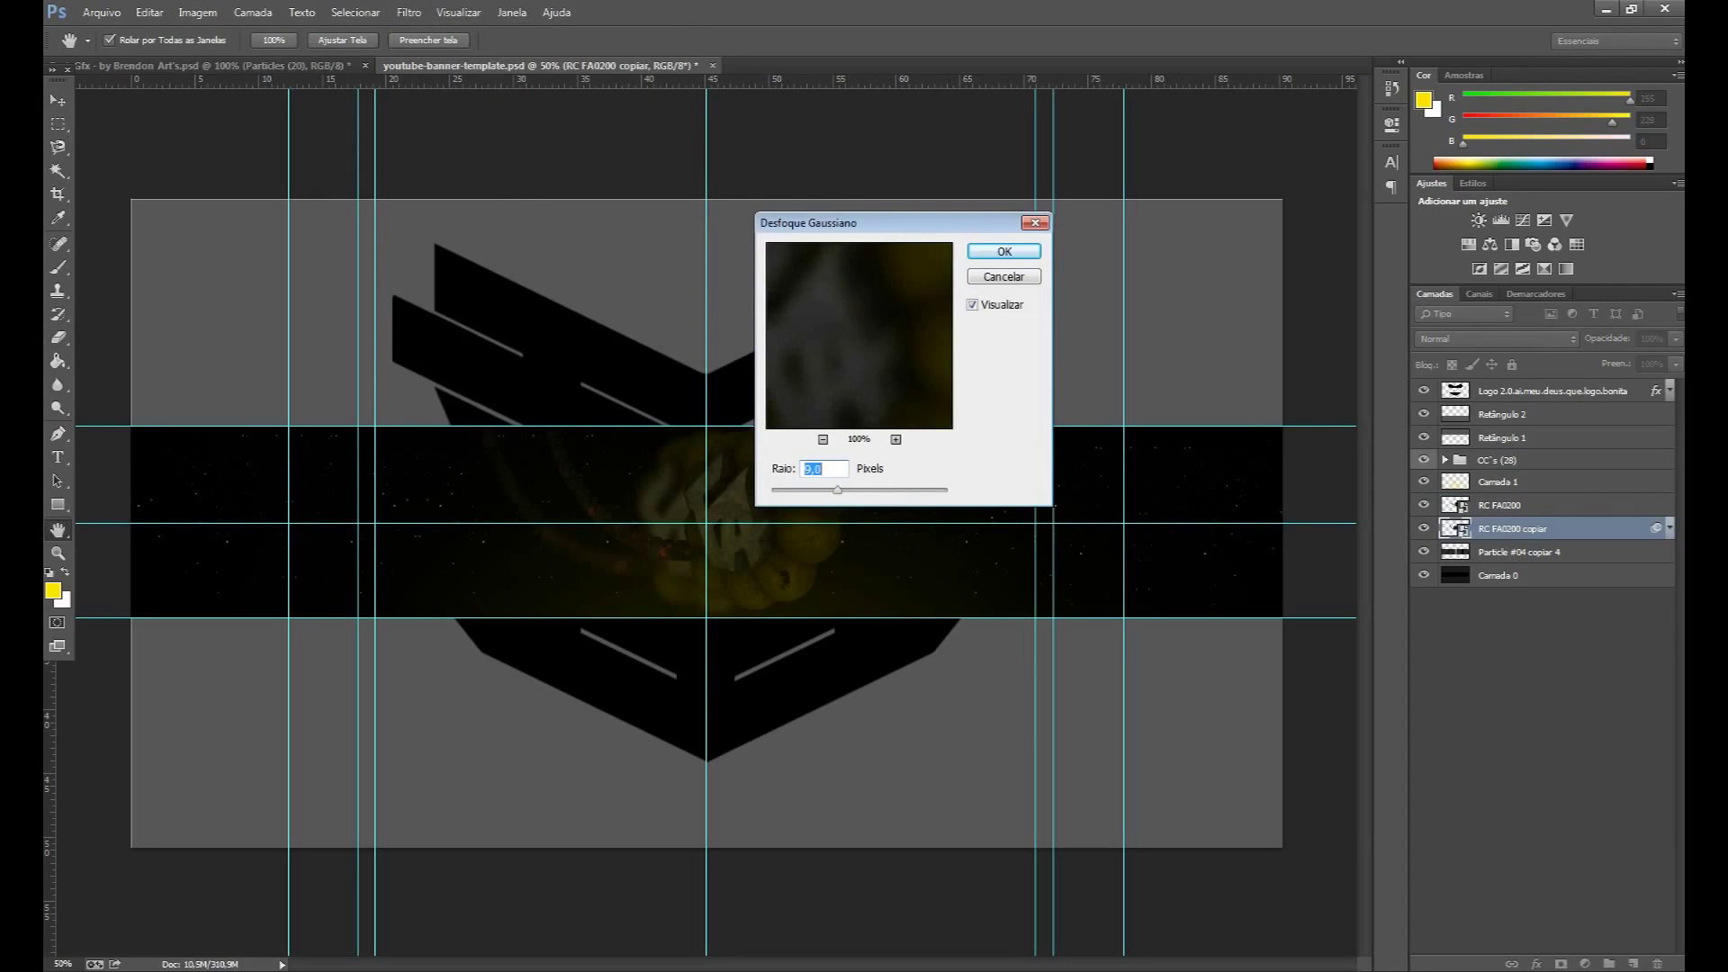
key("Return")
Duplicate the blurred render copy, flip it and place it to the right of the central render.
key("ctrl+j")
key("ctrl+t")
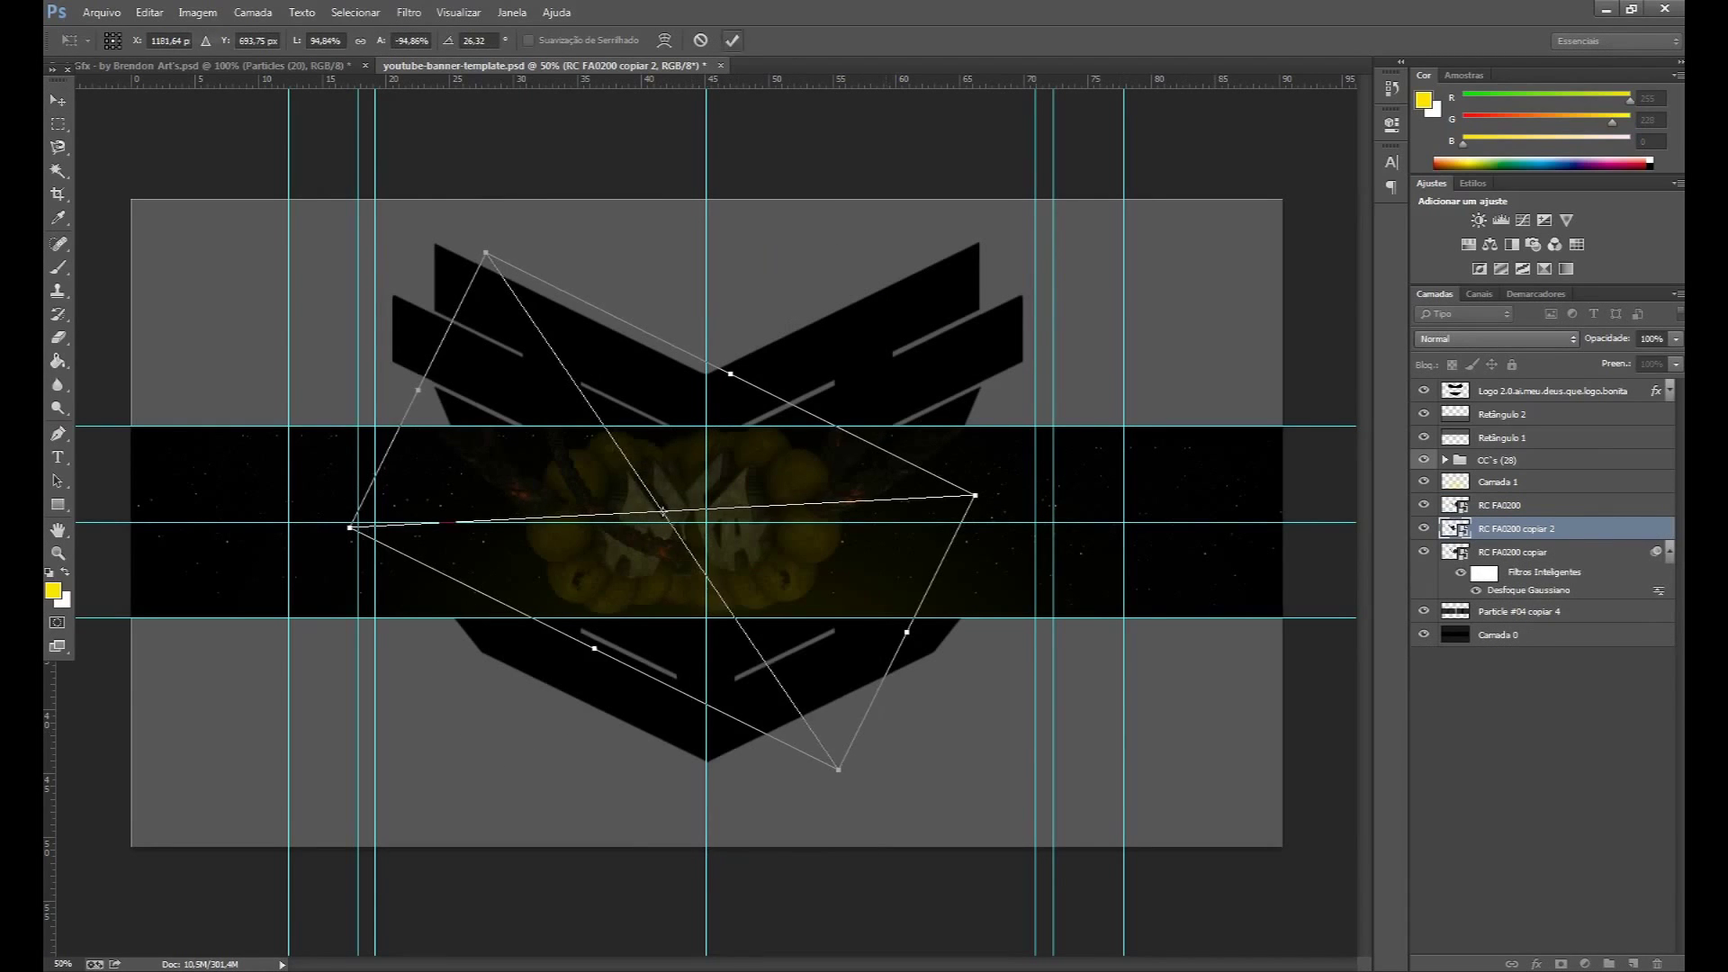
key("Return")
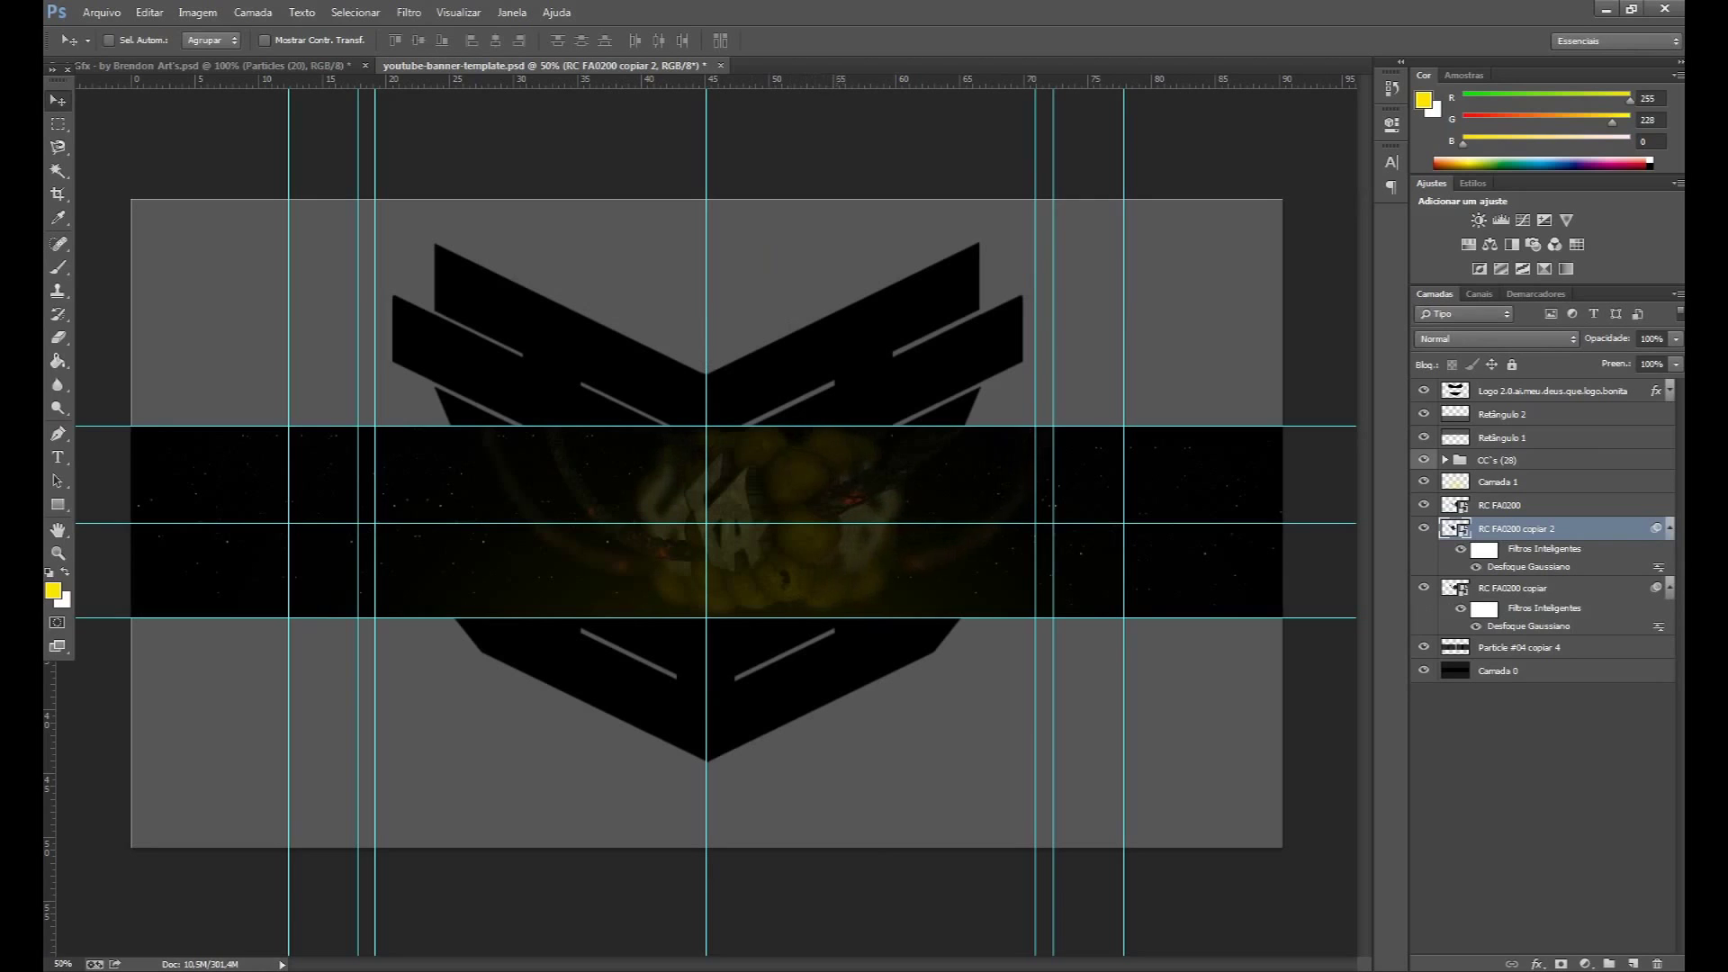
key("ctrl+t")
key("Return")
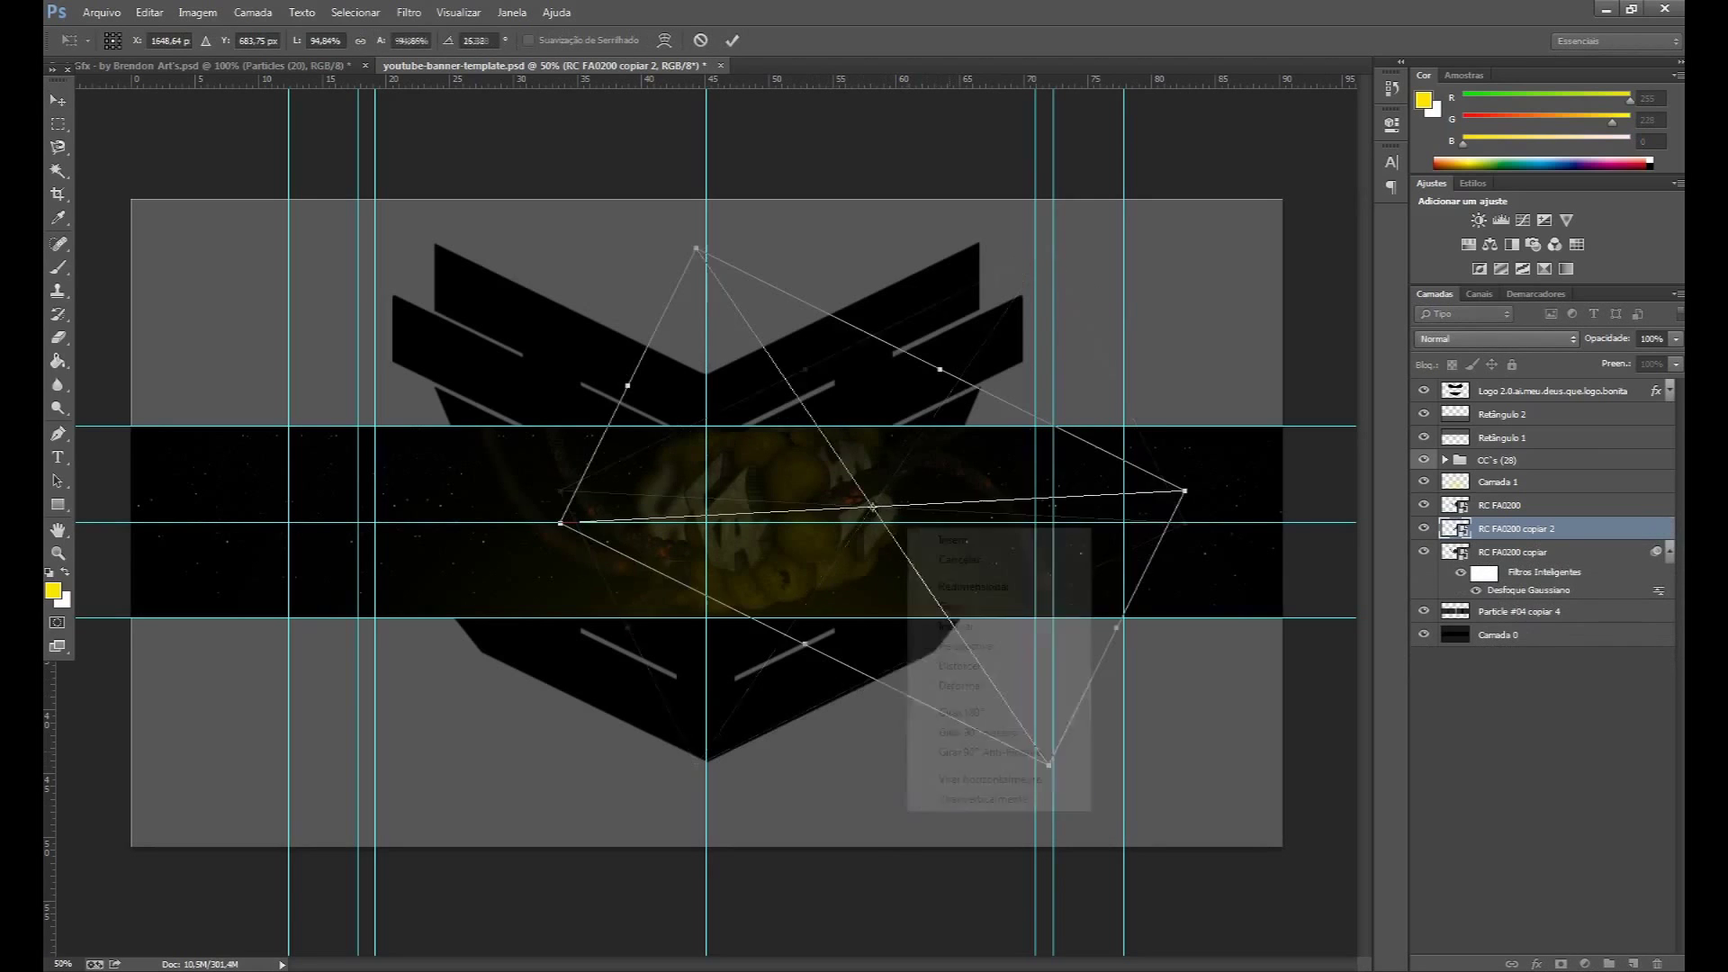
right_click(943, 464)
left_click(1011, 726)
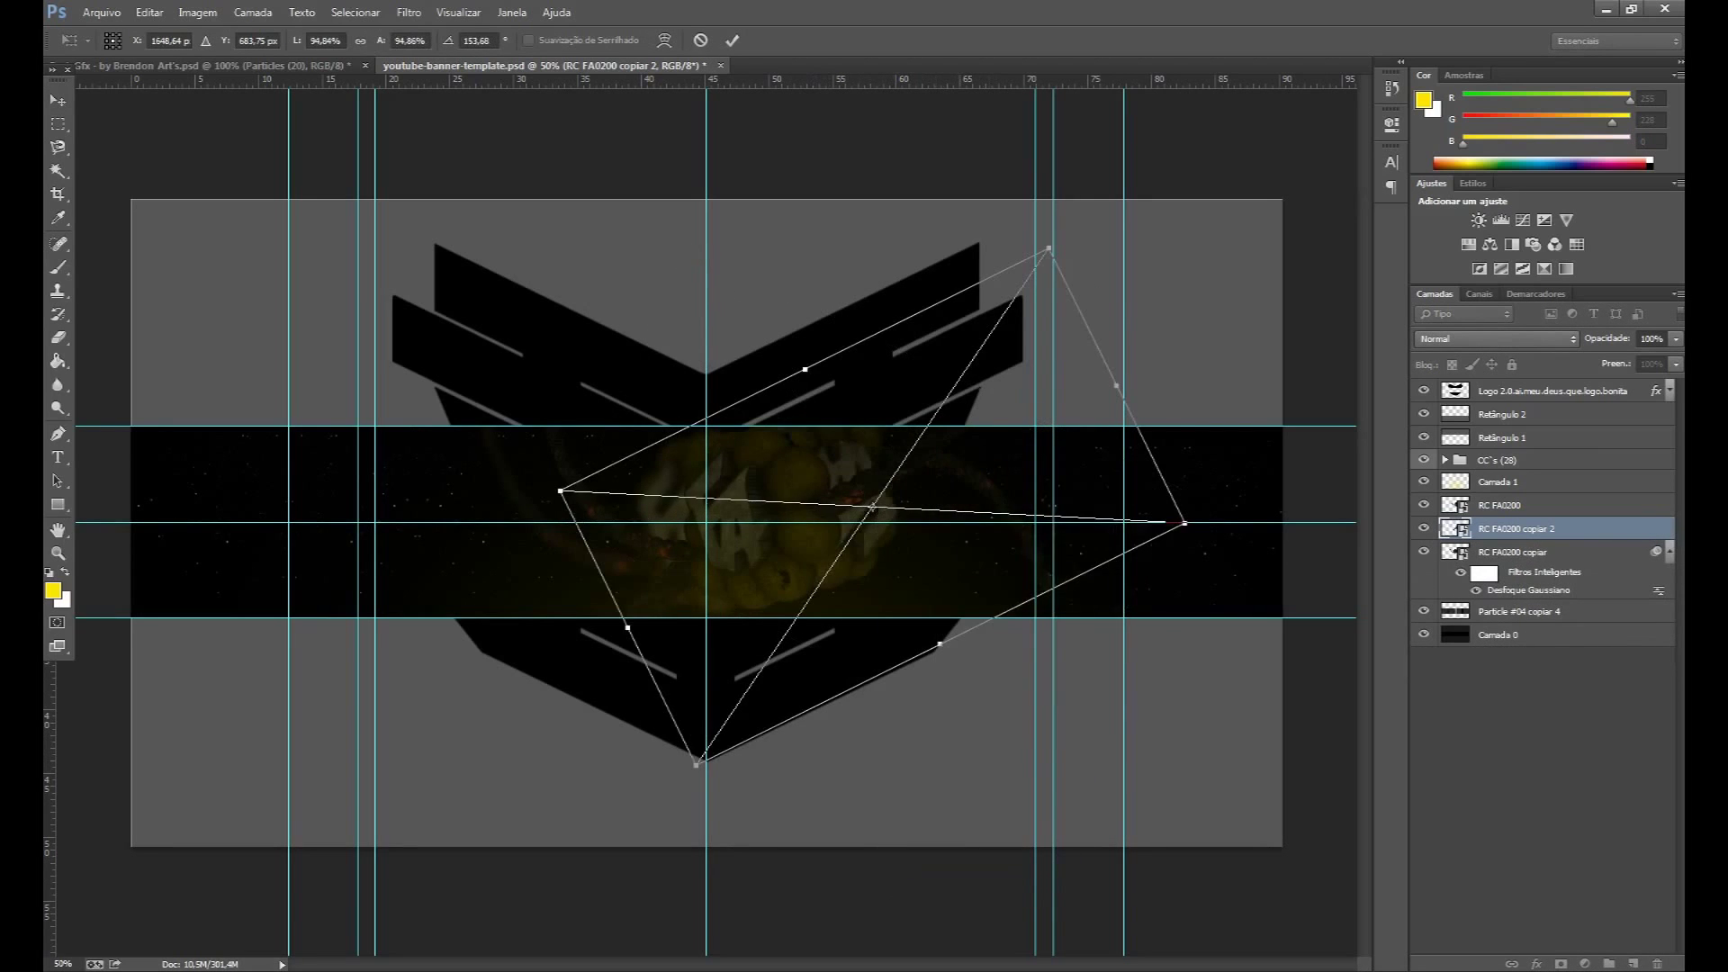
key("Return")
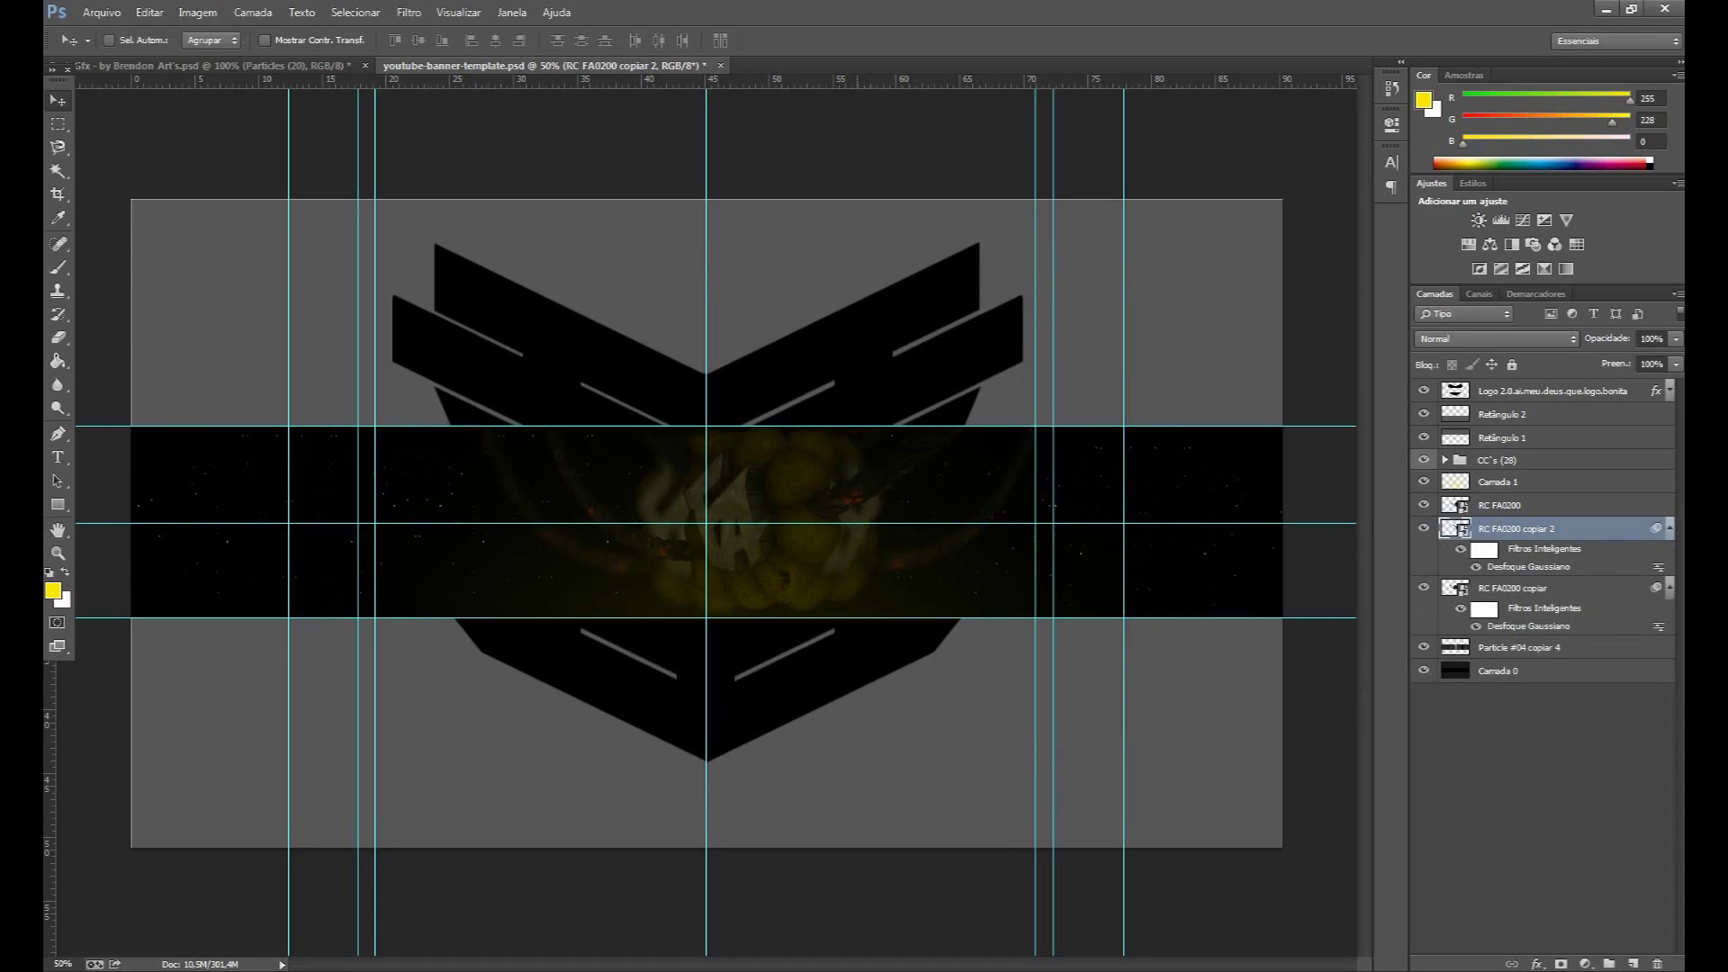
Hide and delete both blurred copies of the RC FA0200 layer.
left_click_drag(1423, 528, 1423, 586)
left_click(1512, 588, "ctrl")
key("Delete")
key("ctrl+Tab")
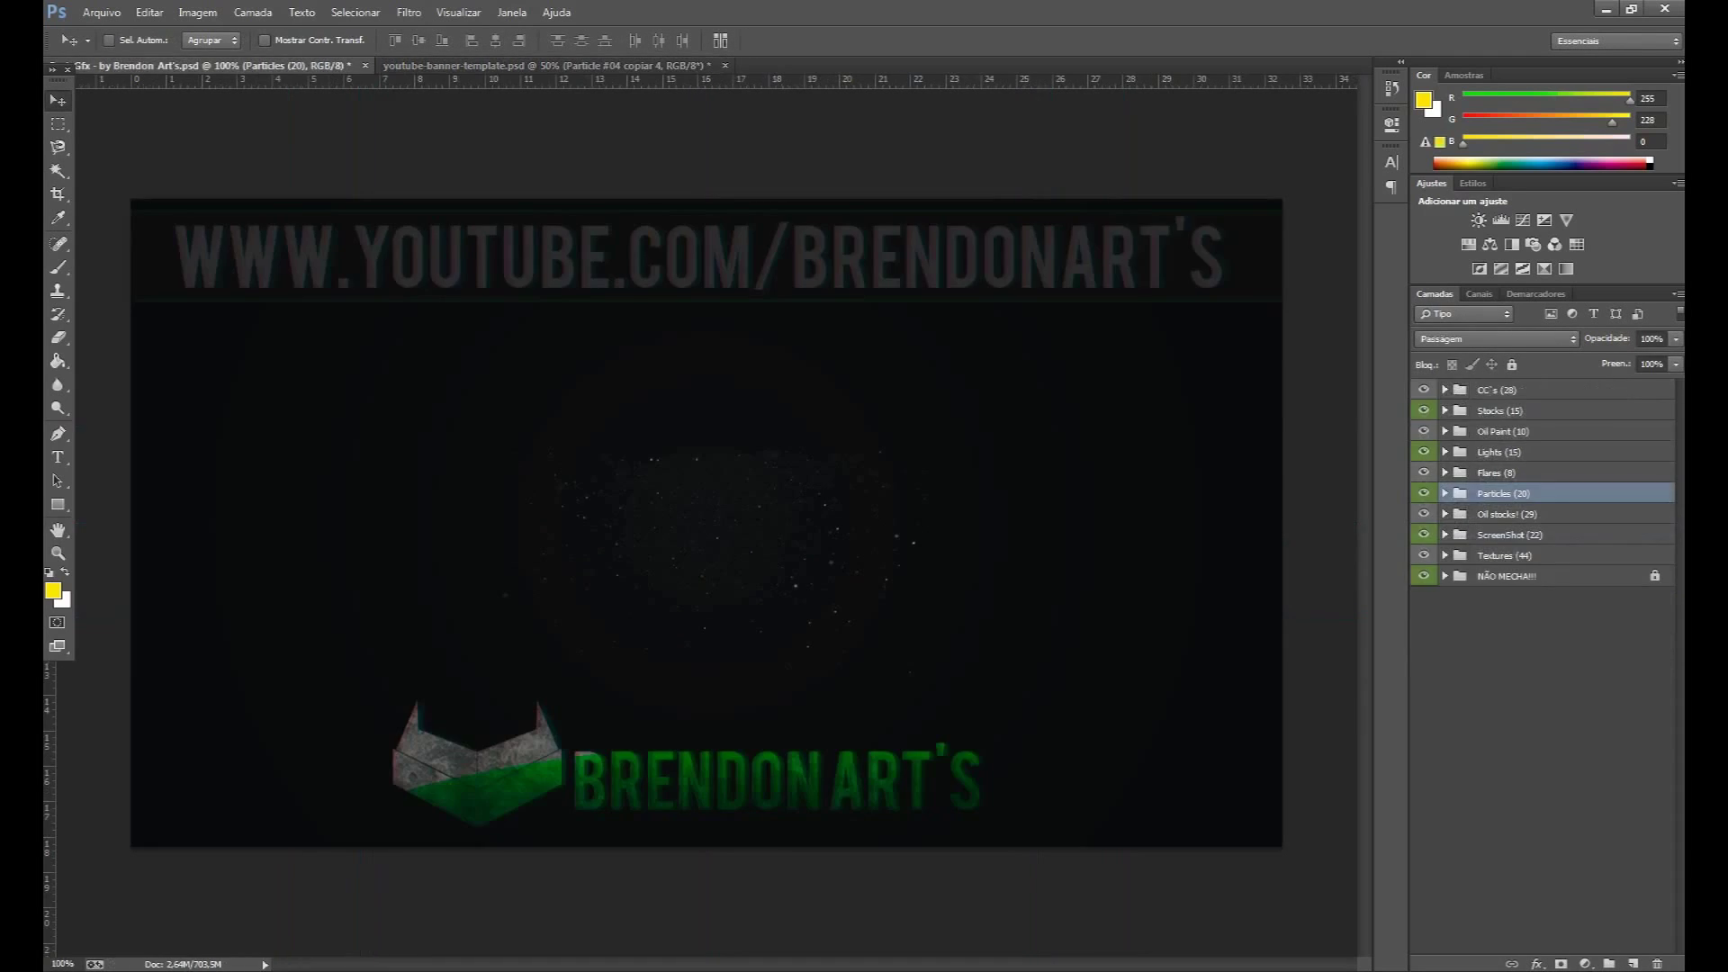
key("ctrl+Tab")
Duplicate the RC FA0200 layer, move the copy beneath the original and offset it slightly behind the render.
key("ctrl+j")
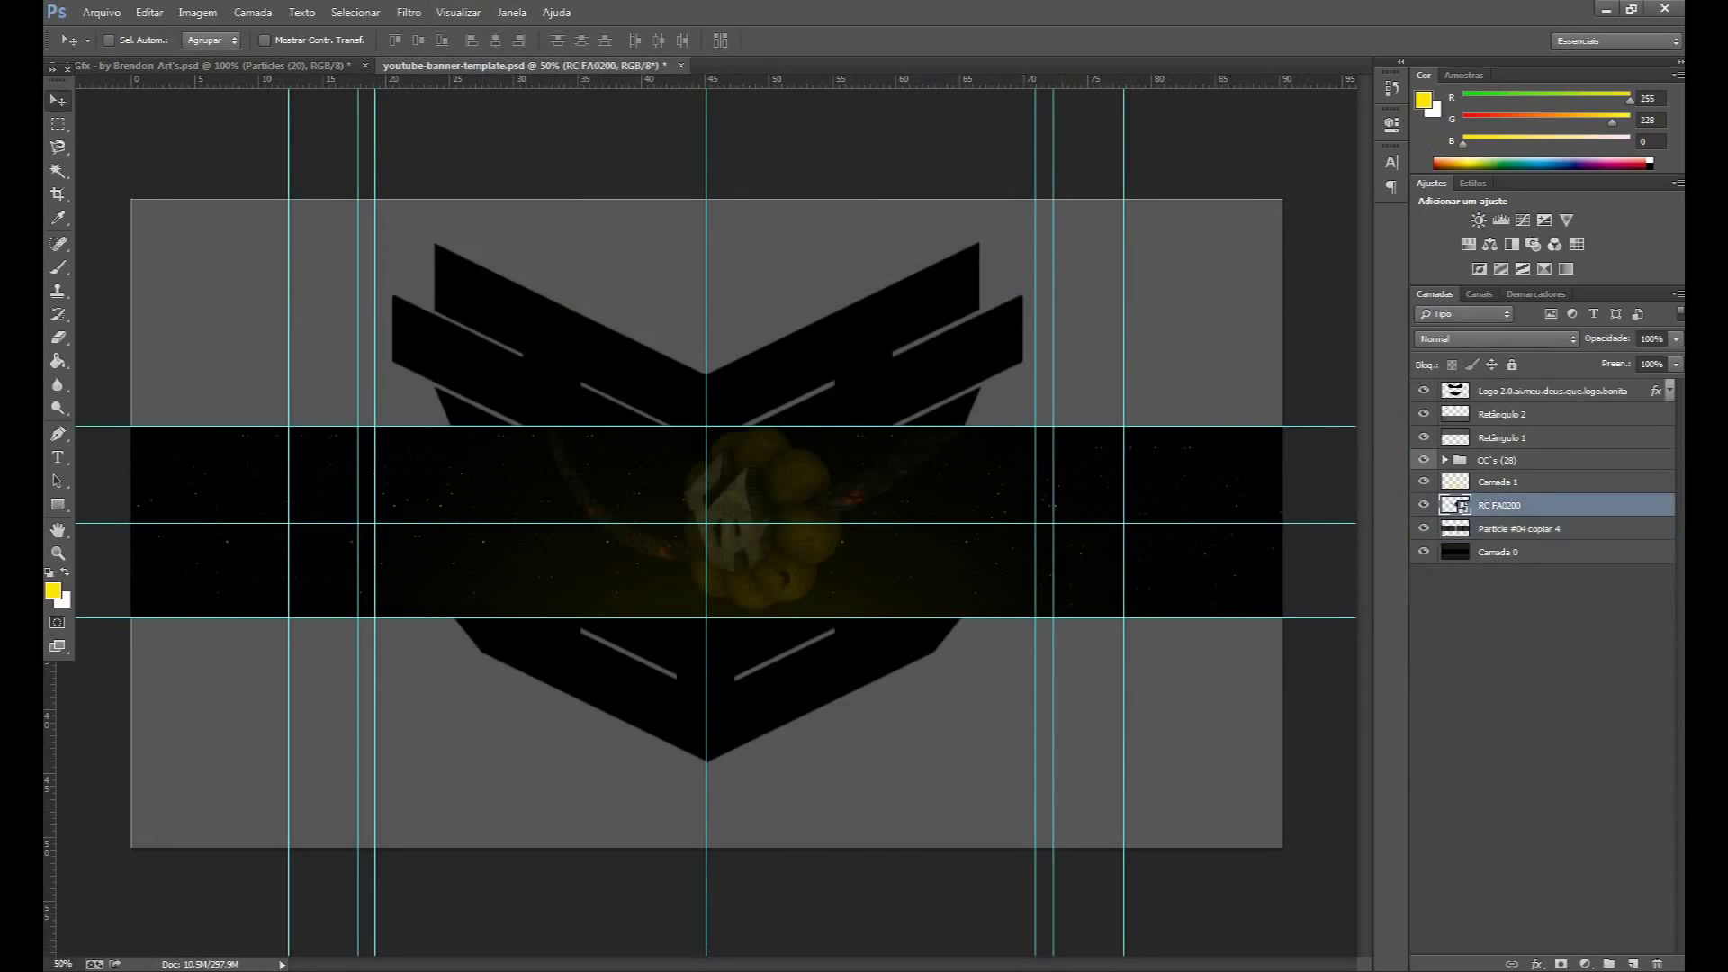
key("ctrl+t")
key("Escape")
key("ctrl+bracketleft")
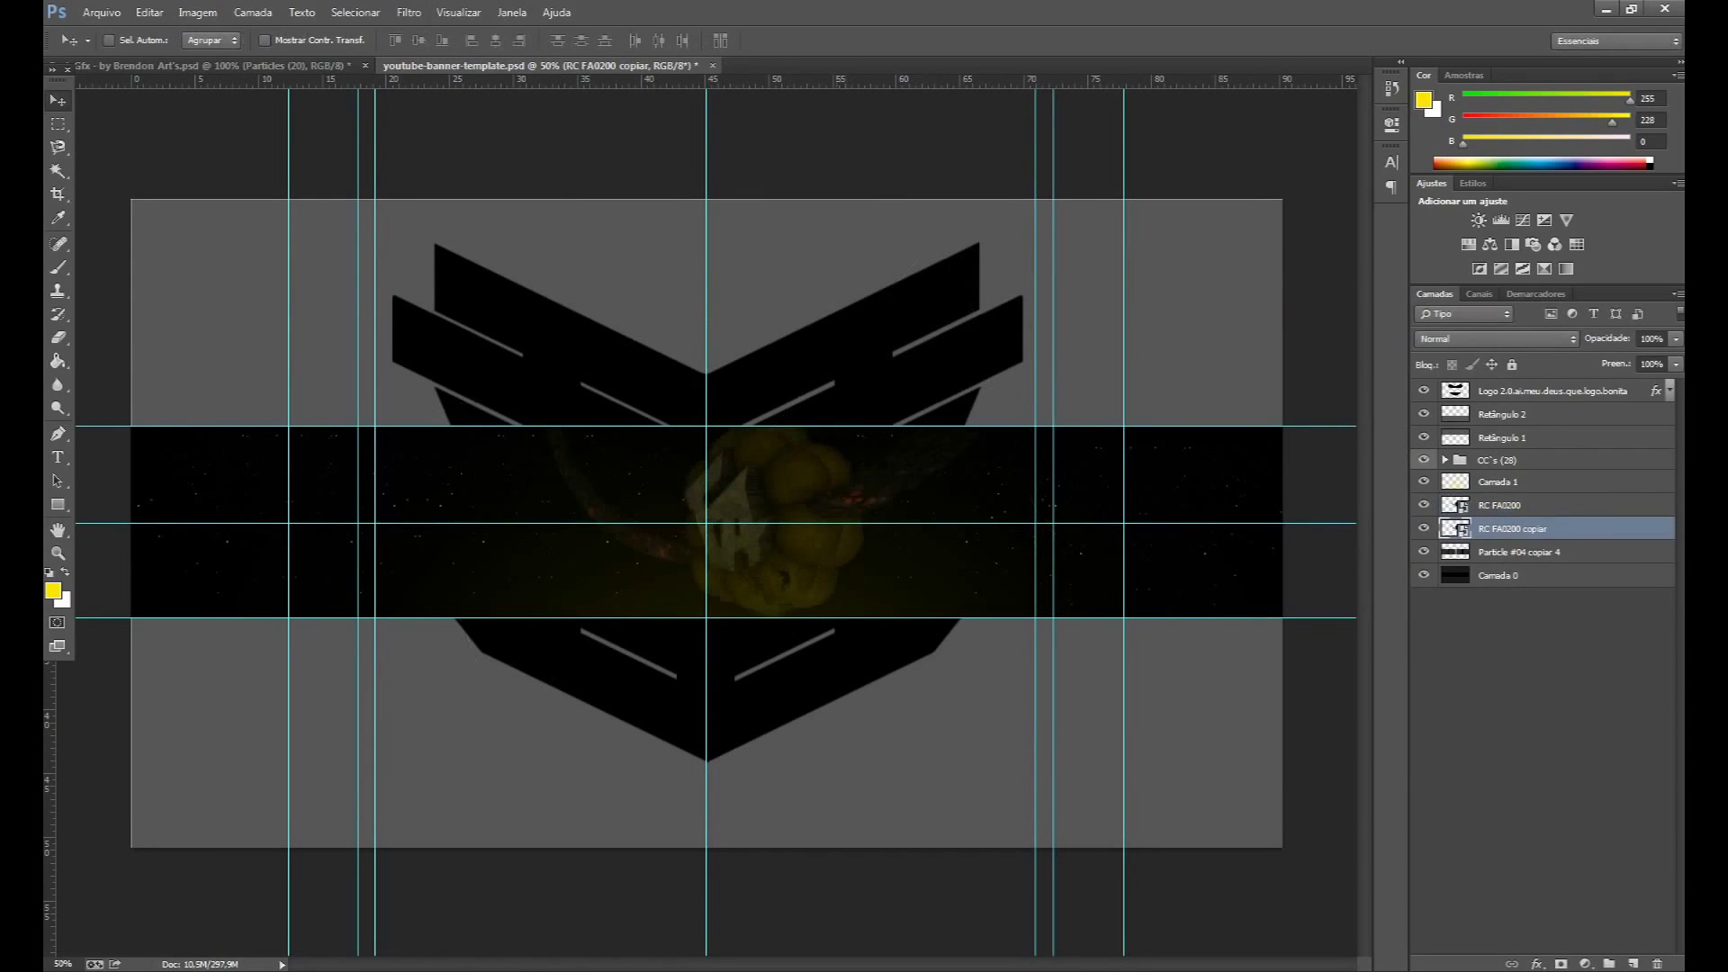
key("ctrl+t")
key("Return")
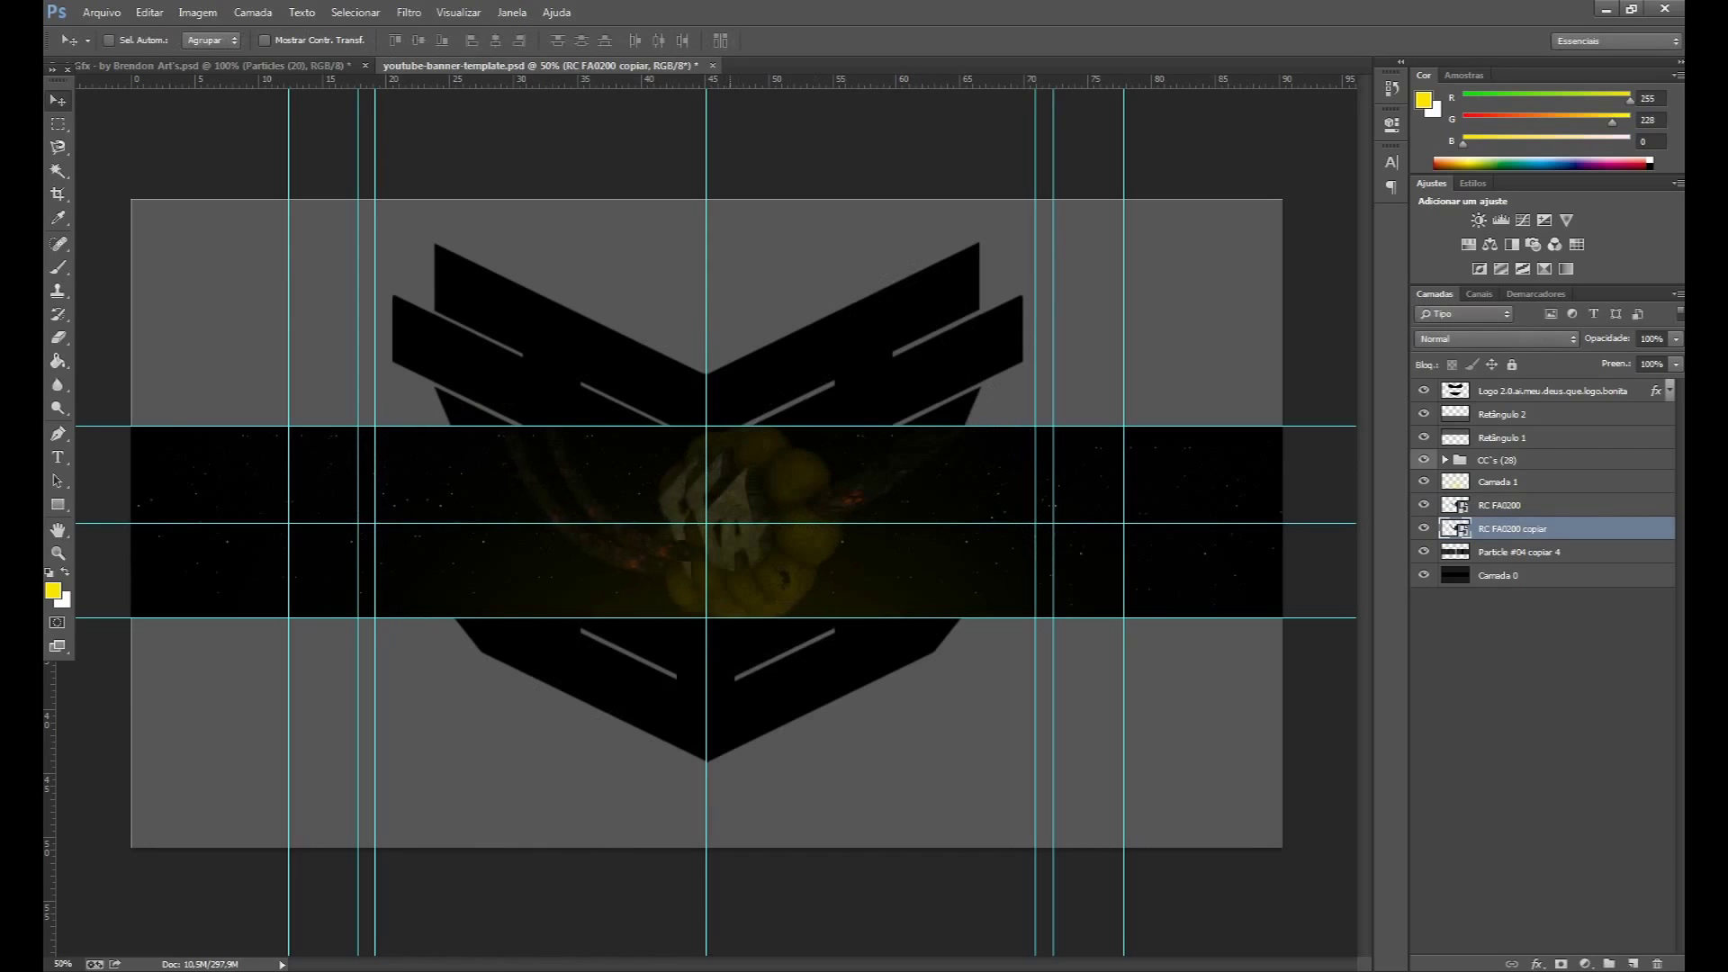
Blur the RC FA0200 copy with a light Desfoque Gaussiano filter.
left_click(408, 11)
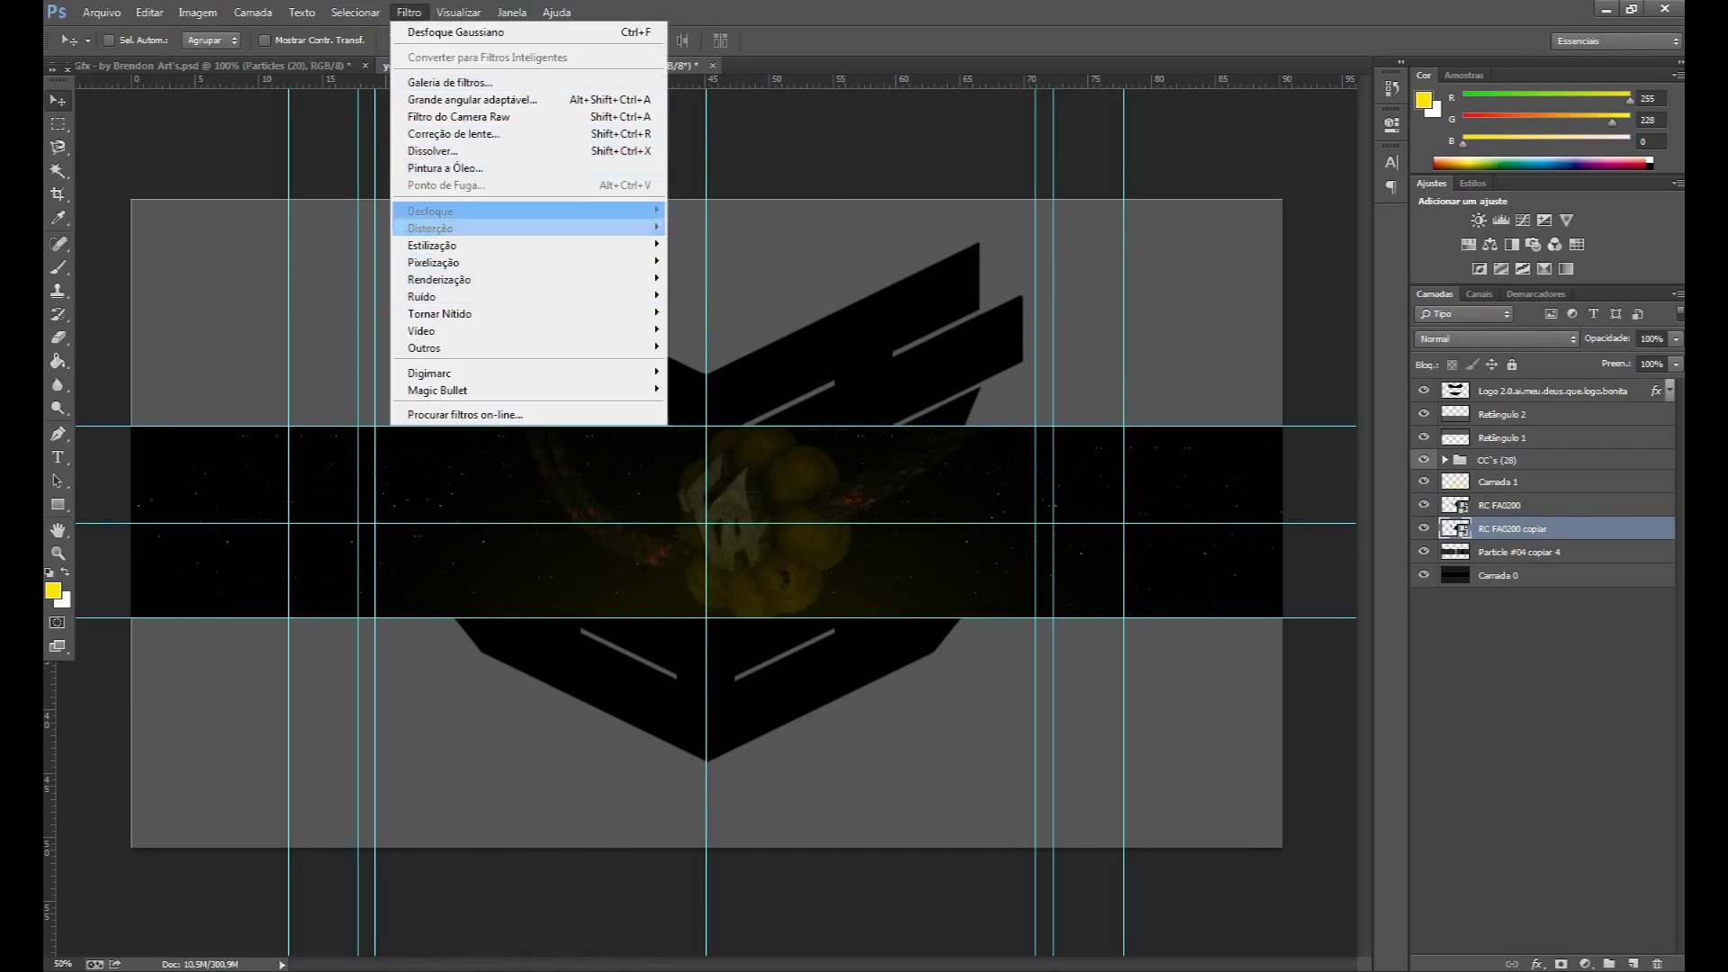
left_click(720, 297)
left_click_drag(826, 488, 822, 488)
left_click_drag(808, 223, 1143, 295)
key("Return")
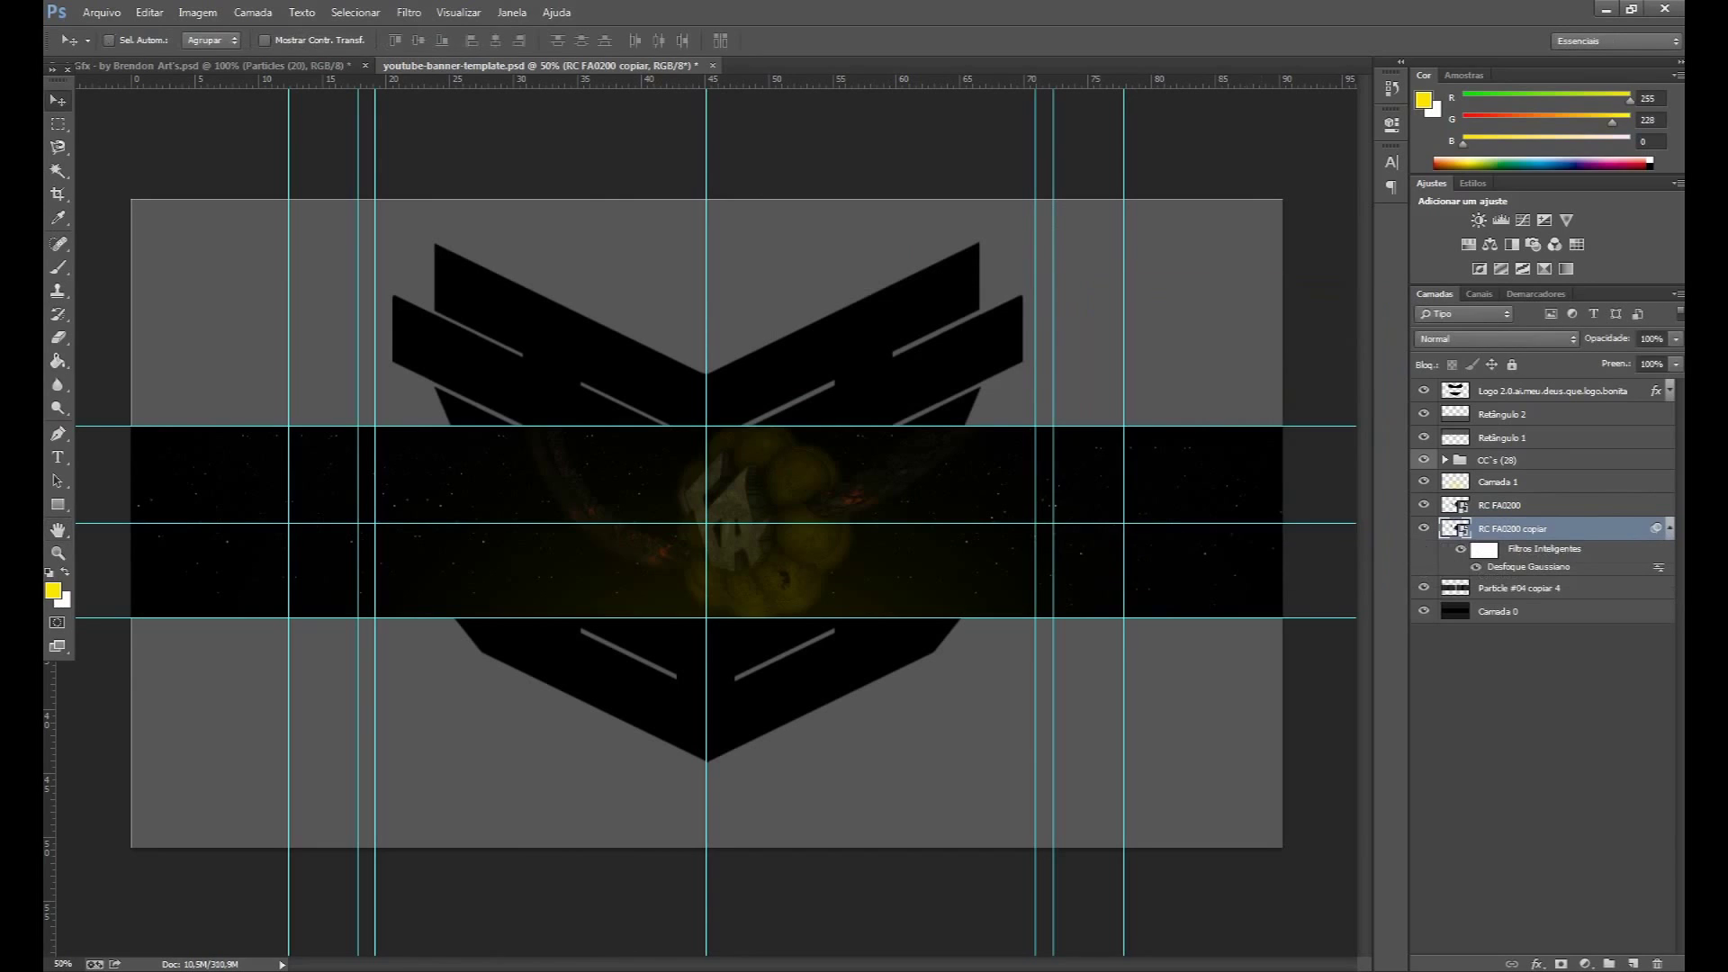
Hide the blurred render copy and add an empty layer directly above RC FA0200 for brush painting.
left_click(1499, 505)
left_click(1656, 964)
left_click(887, 374)
key("ctrl+shift+alt+n")
key("b")
left_click(76, 40)
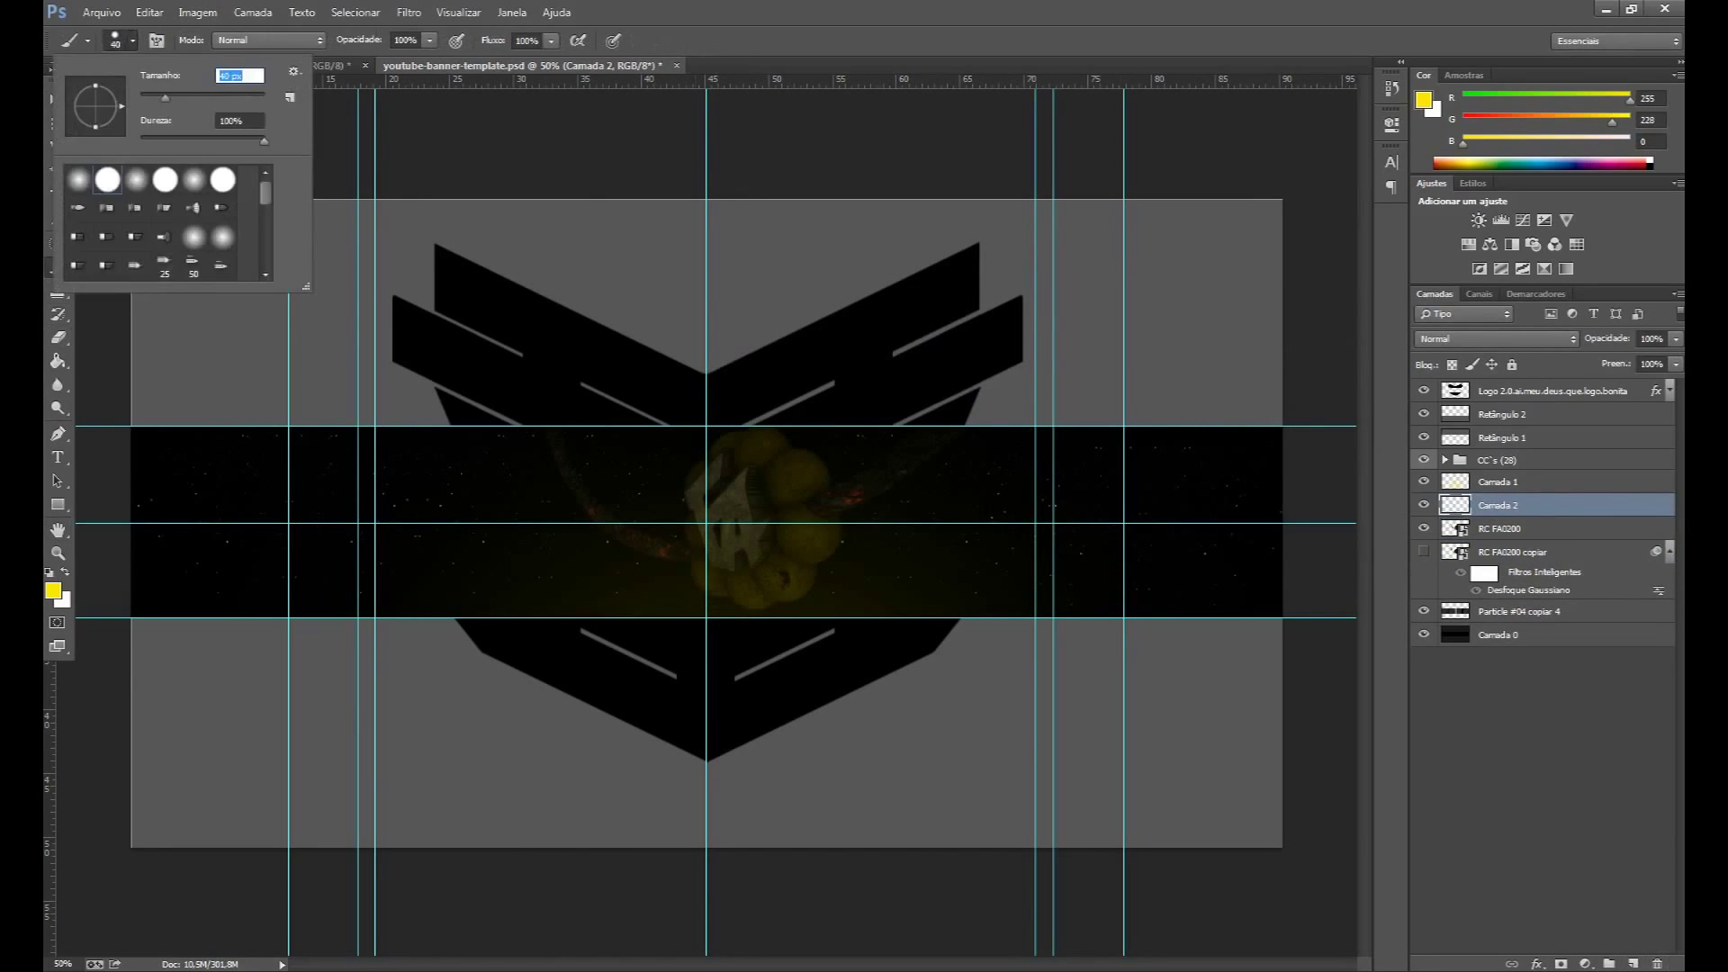
Set the brush colour to golden yellow, RGB 255, 212, 0.
left_click(53, 590)
key("Return")
left_click(52, 591)
left_click(1185, 564)
key("Return")
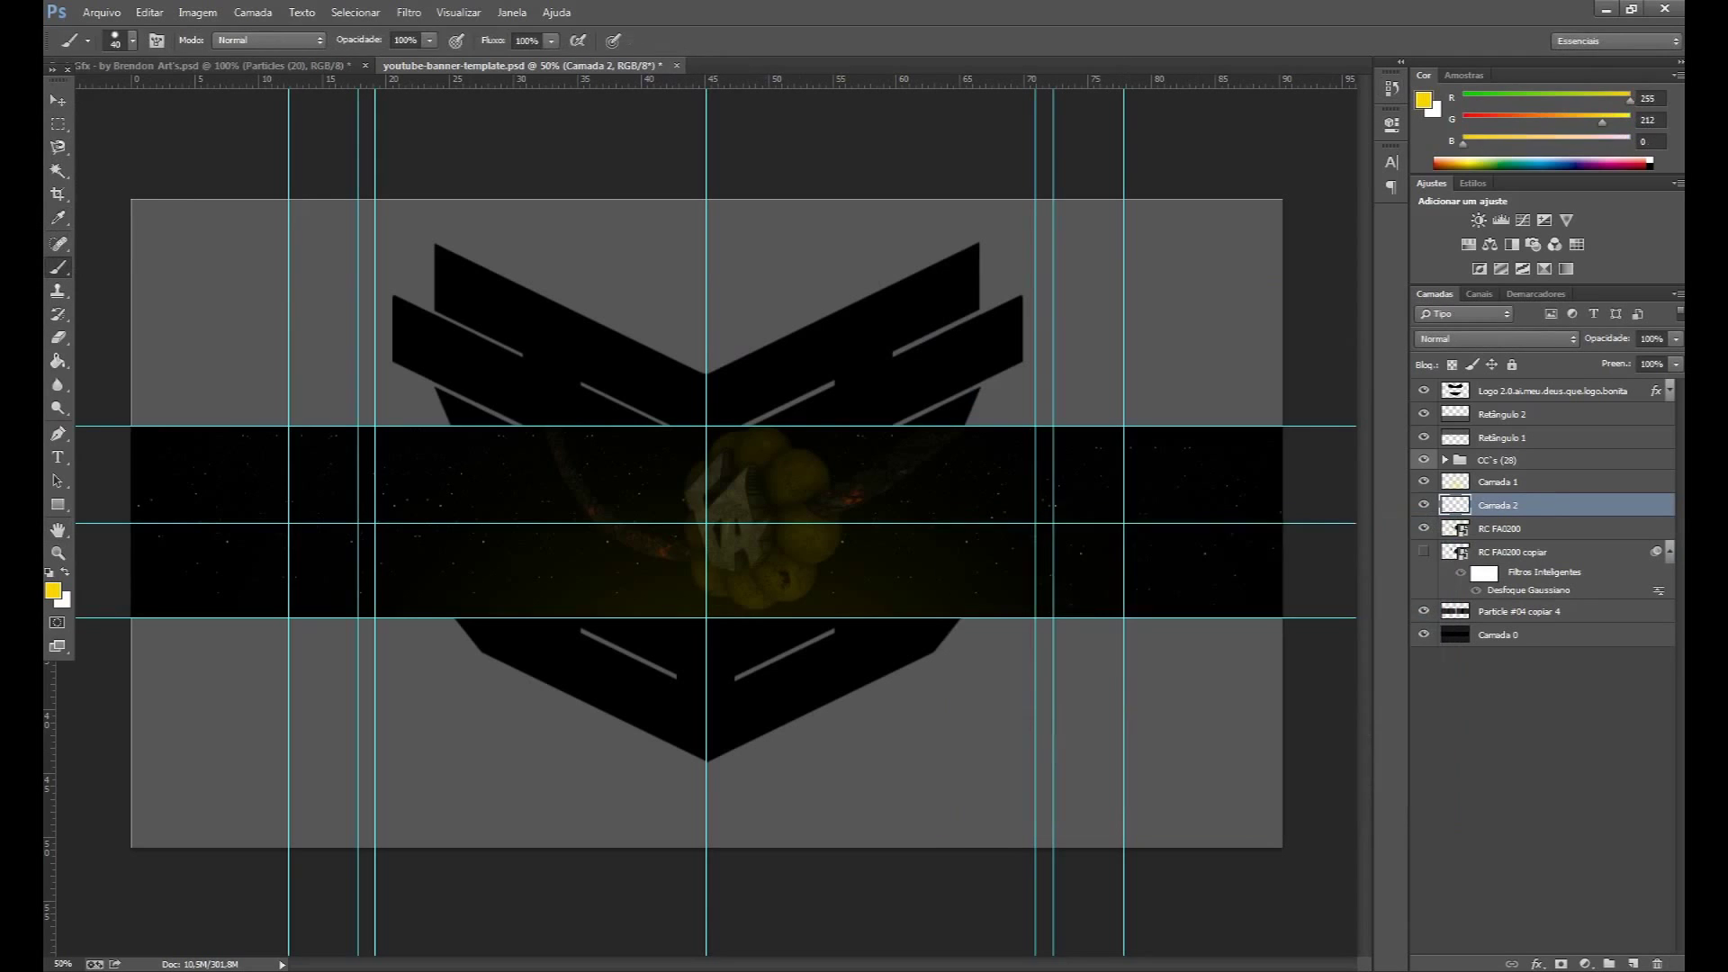
Set the brush colour to white (ffffff) and paint over the stone letters of the central render on Camada 2.
left_click(52, 590)
type("ffffff")
key("Return")
left_click(720, 461)
left_click(132, 40)
left_click_drag(724, 461, 720, 562)
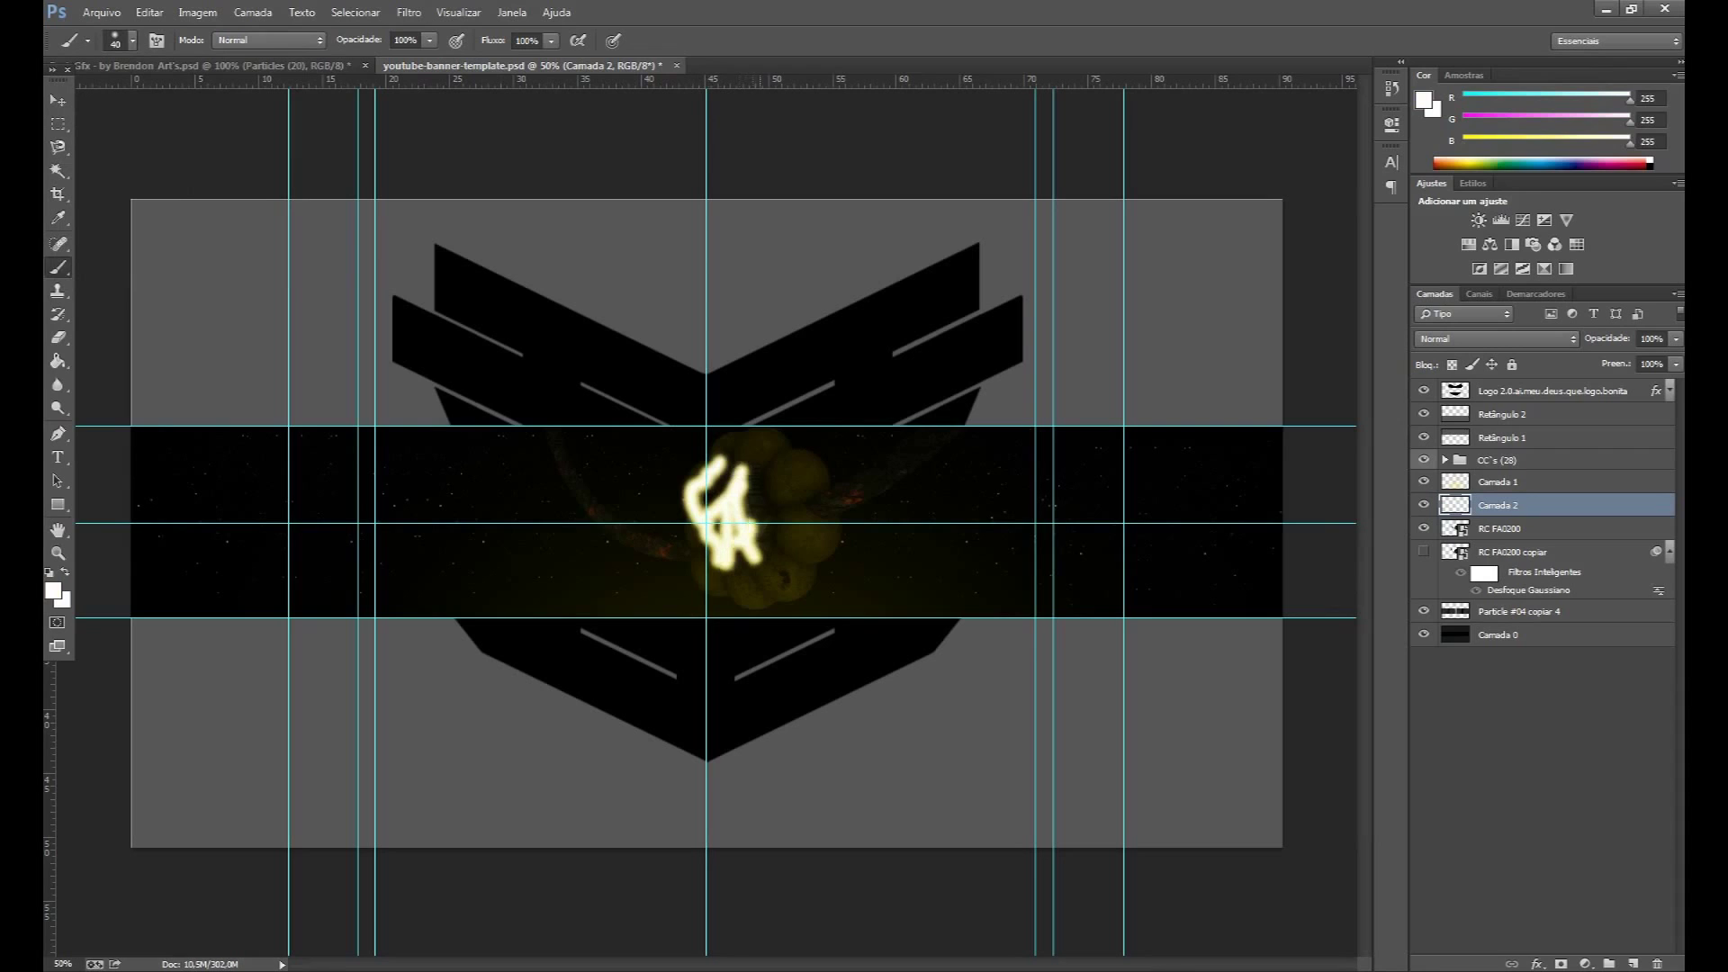
Set the white paint layer's blend mode to Luz Indireta.
left_click(1496, 338)
left_click(1476, 545)
key("Down")
double_click(1584, 505)
key("Escape")
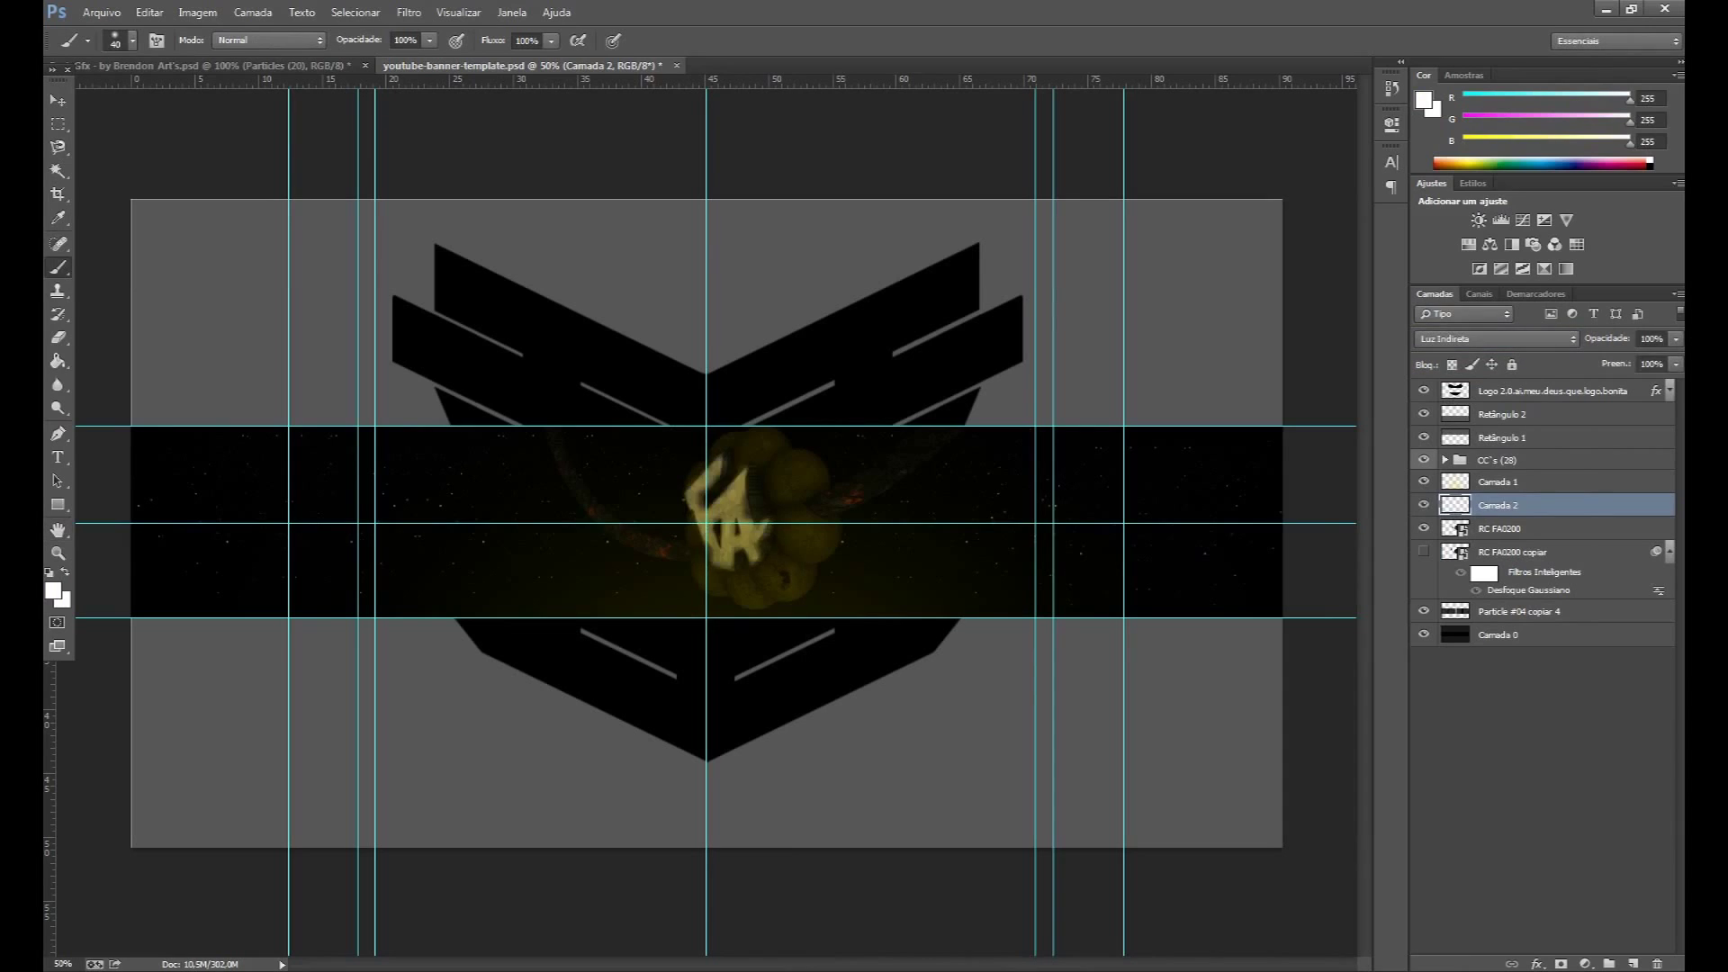
Replace the white paint layer with an empty one above RC FA0200 and set the brush colour to RGB 255, 212, 0.
key("shift+alt+n")
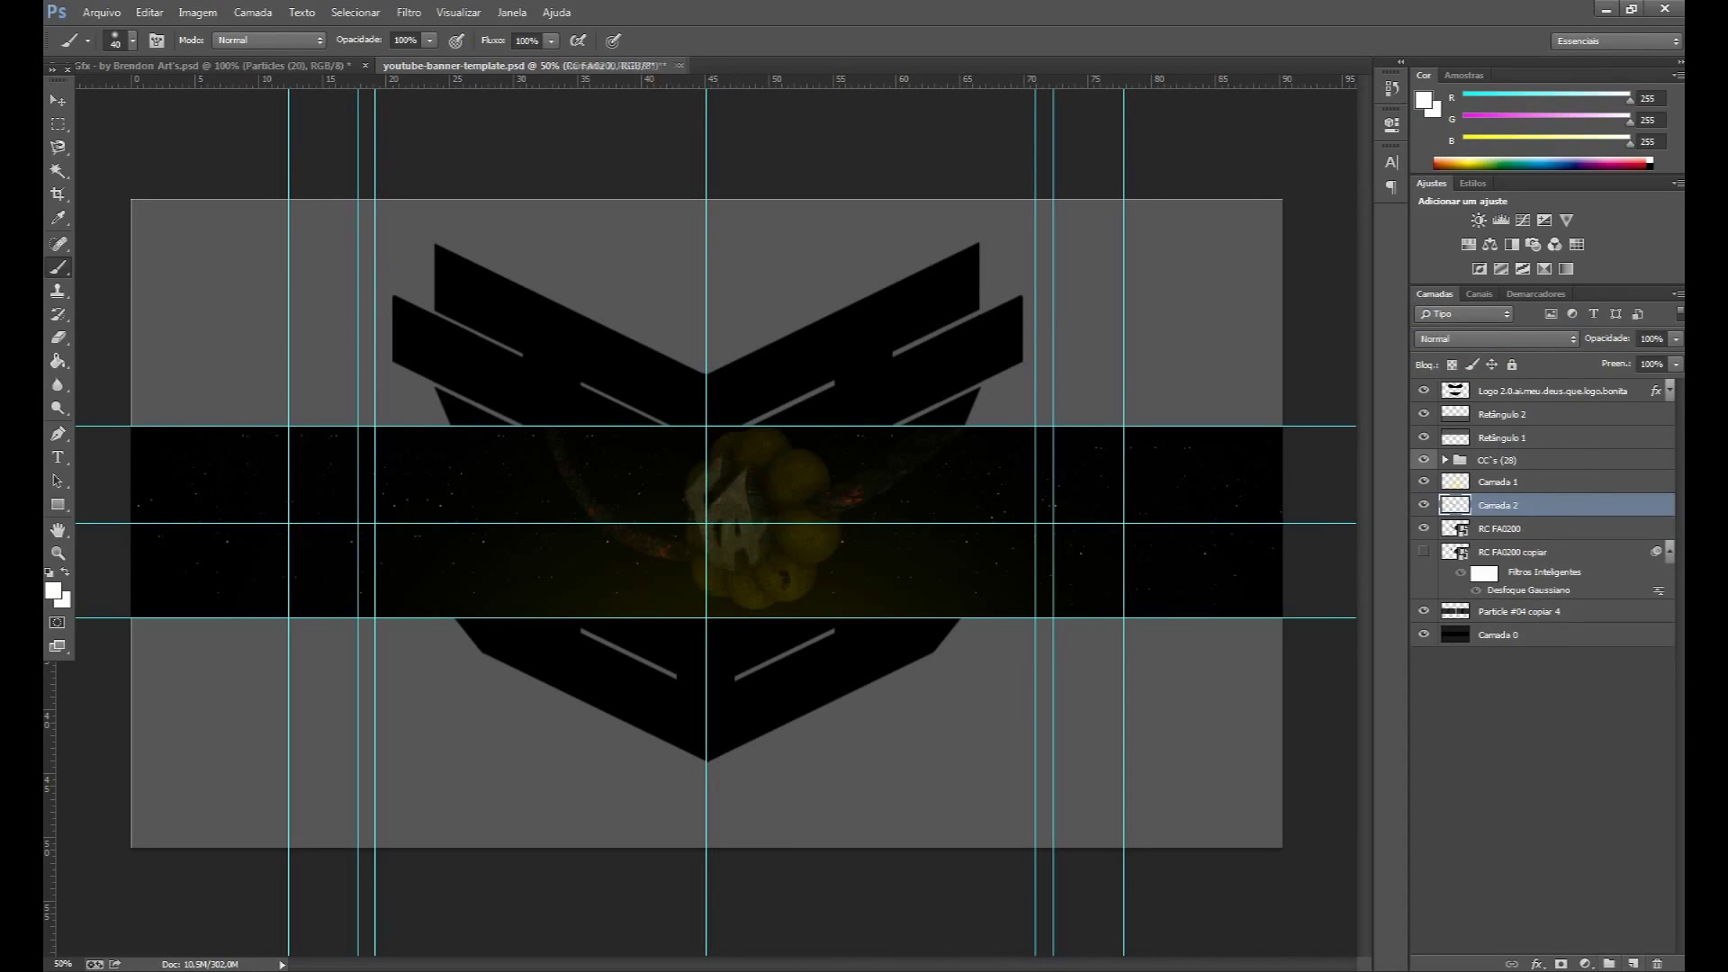
left_click(53, 590)
left_click(1168, 563)
left_click(1377, 552)
Paint yellow brush strokes along the stone letters of the central render on Camada 2, undoing and redoing stray strokes.
left_click_drag(697, 482, 717, 458)
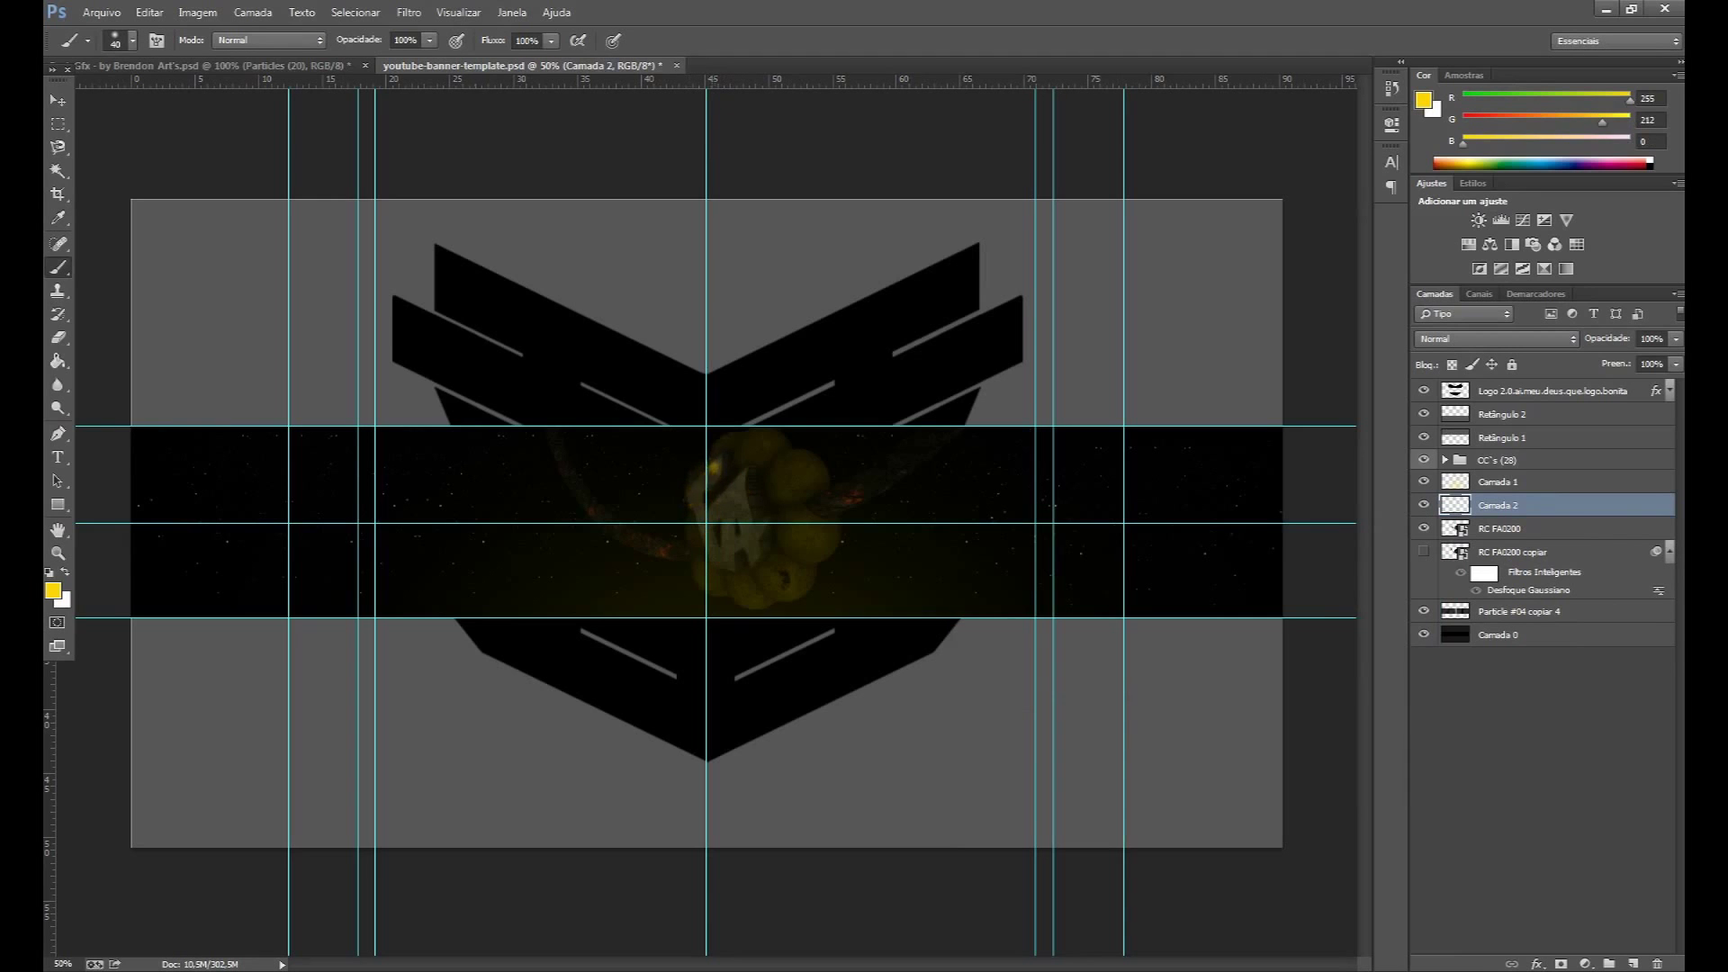
key("ctrl+alt+z")
key("z")
key("ctrl+alt+z")
left_click_drag(753, 511, 762, 510)
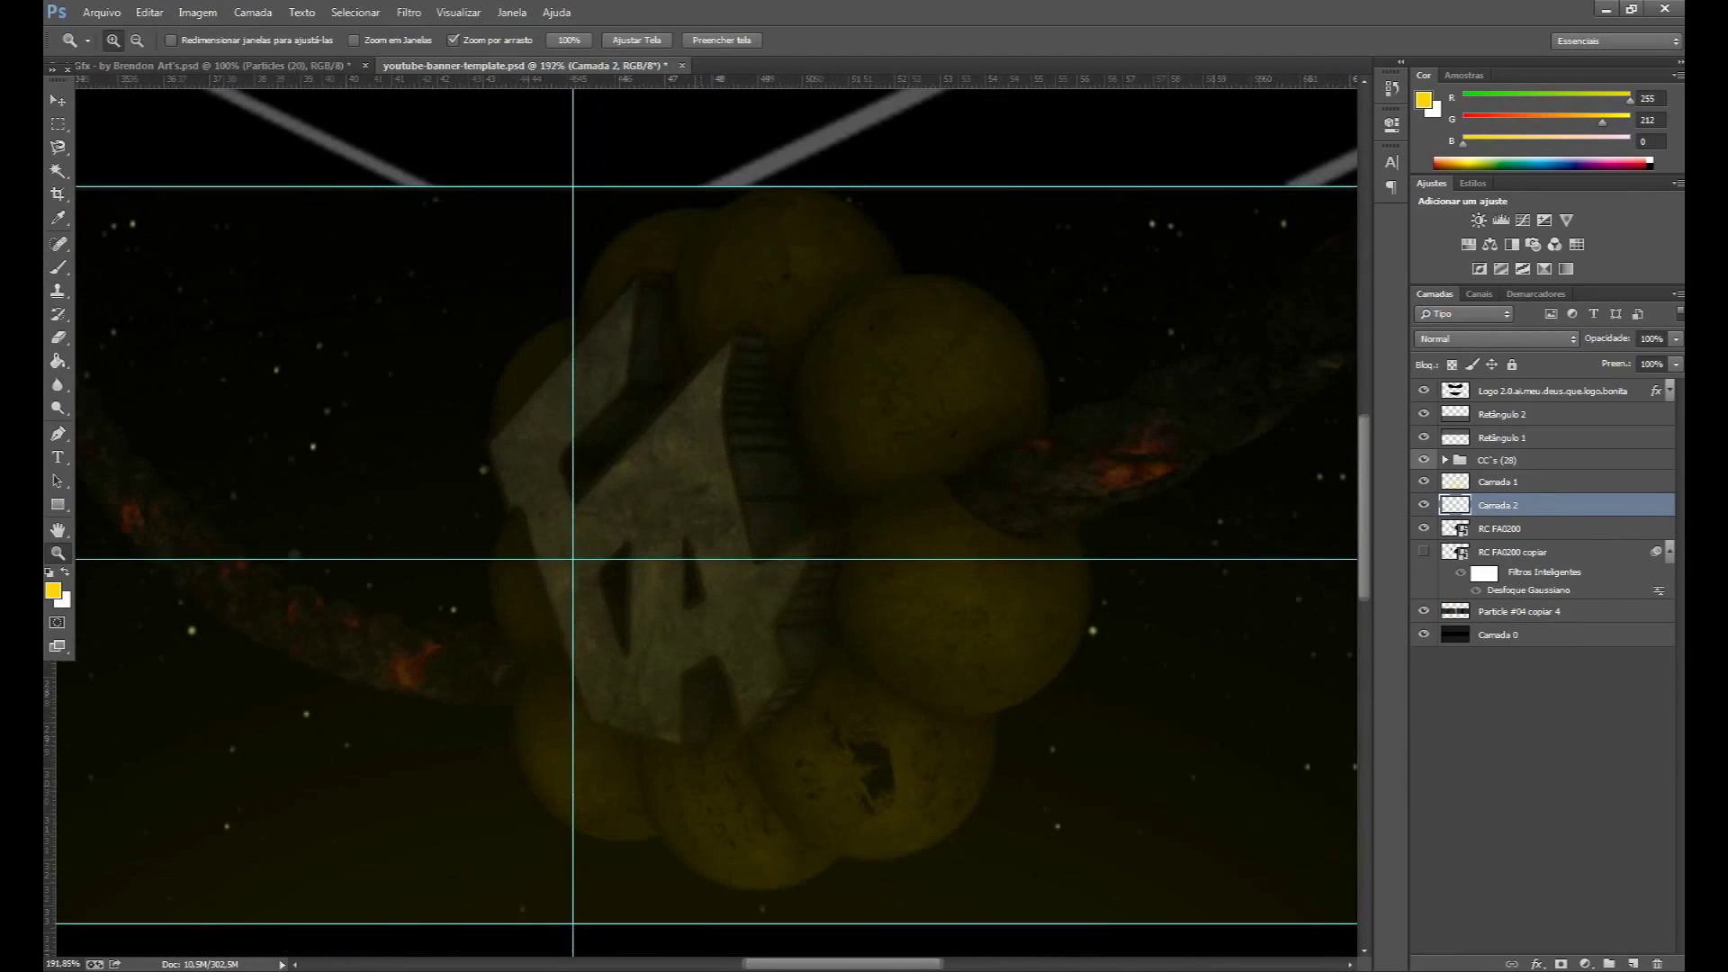
left_click(58, 267)
mouse_move(609, 339)
left_mouse_down()
mouse_move(477, 466)
mouse_move(653, 670)
left_mouse_up()
left_click_drag(594, 567, 738, 382)
key("ctrl+alt+z")
key("ctrl+alt+z")
left_click_drag(486, 468, 650, 673)
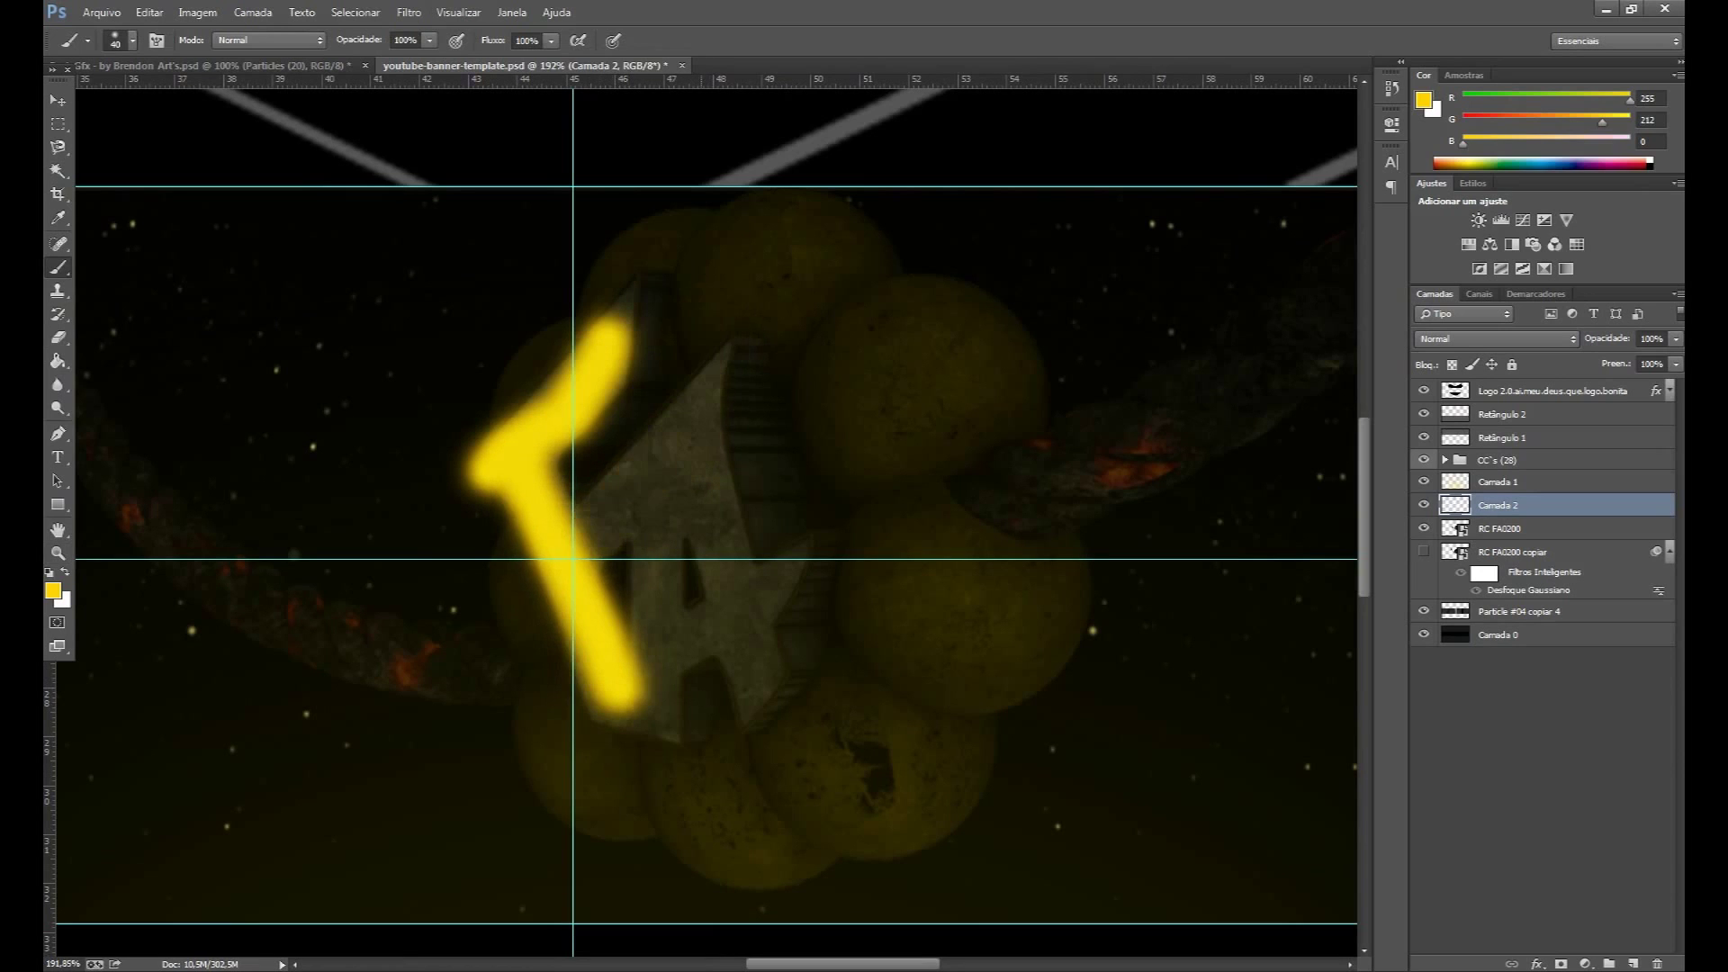
key("ctrl+alt+z")
left_click_drag(738, 382, 590, 540)
left_click_drag(486, 468, 648, 689)
key("ctrl+alt+z")
left_click_drag(477, 466, 594, 693)
left_click_drag(664, 518, 635, 747)
key("ctrl+alt+z")
left_click_drag(662, 634, 760, 454)
left_click_drag(675, 720, 810, 549)
Try different blend modes on the yellow paint layer and settle on Luz Indireta.
left_click(1495, 339)
left_click(1449, 354)
key("Down")
key("Down")
key("Down")
key("Down")
key("Down")
key("Down")
key("Down")
key("Down")
key("Down")
key("Down")
key("Down")
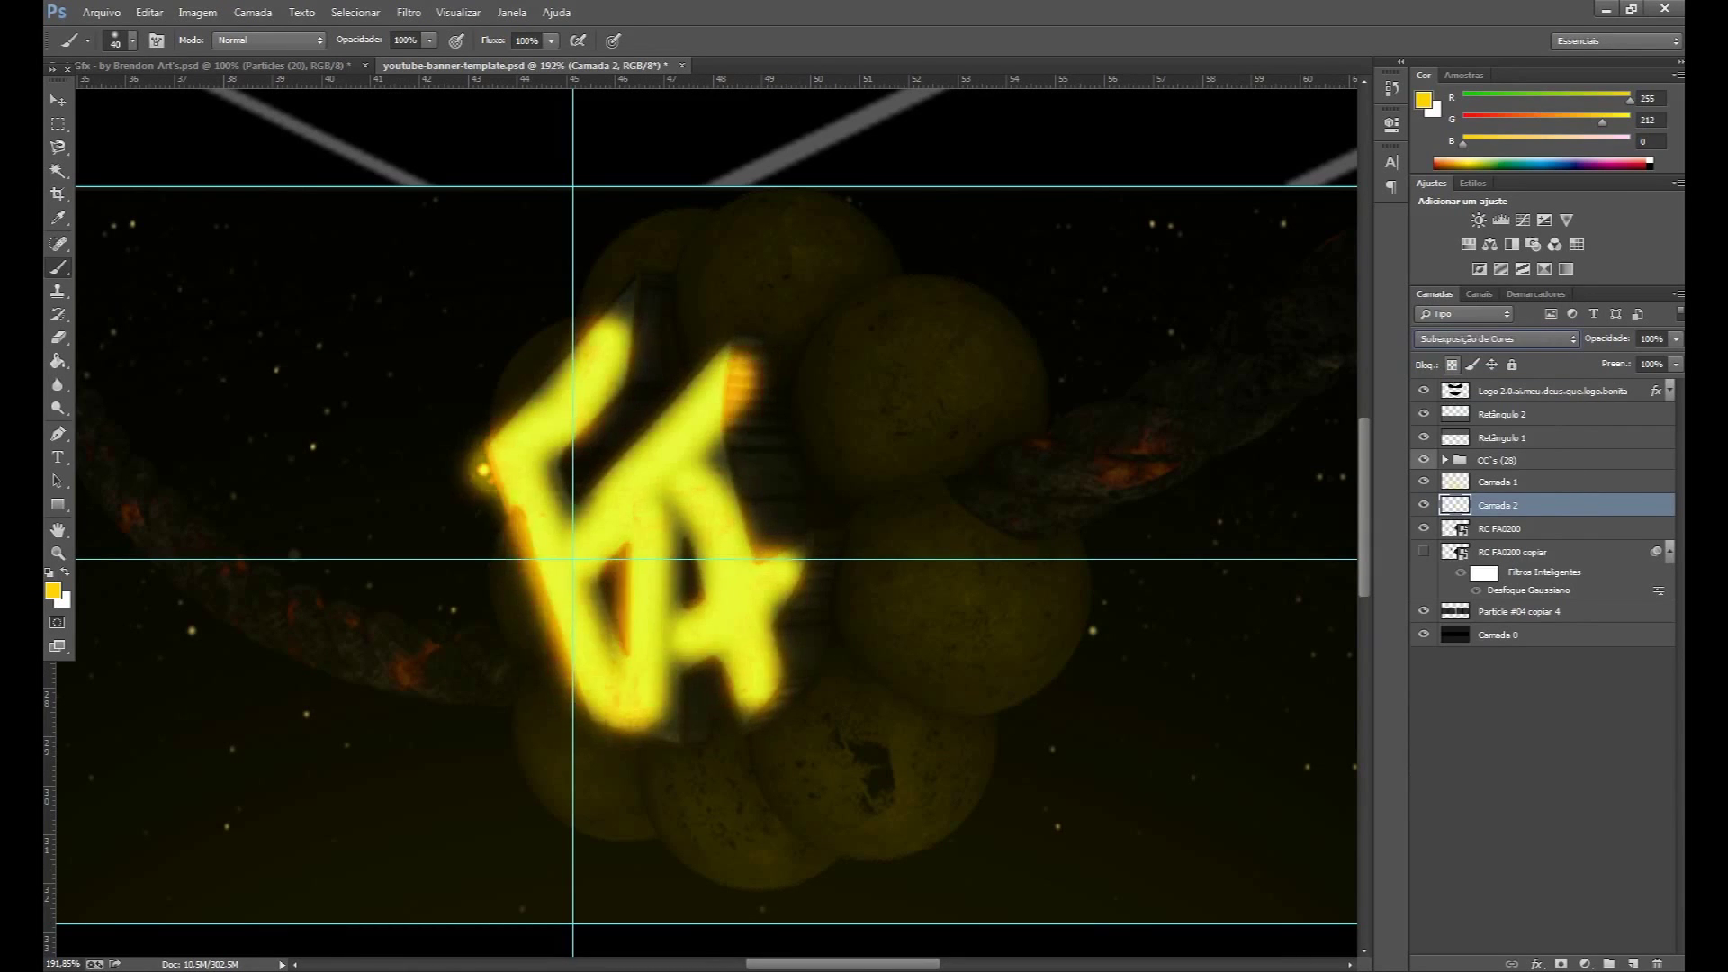
left_click(57, 529)
double_click(58, 530)
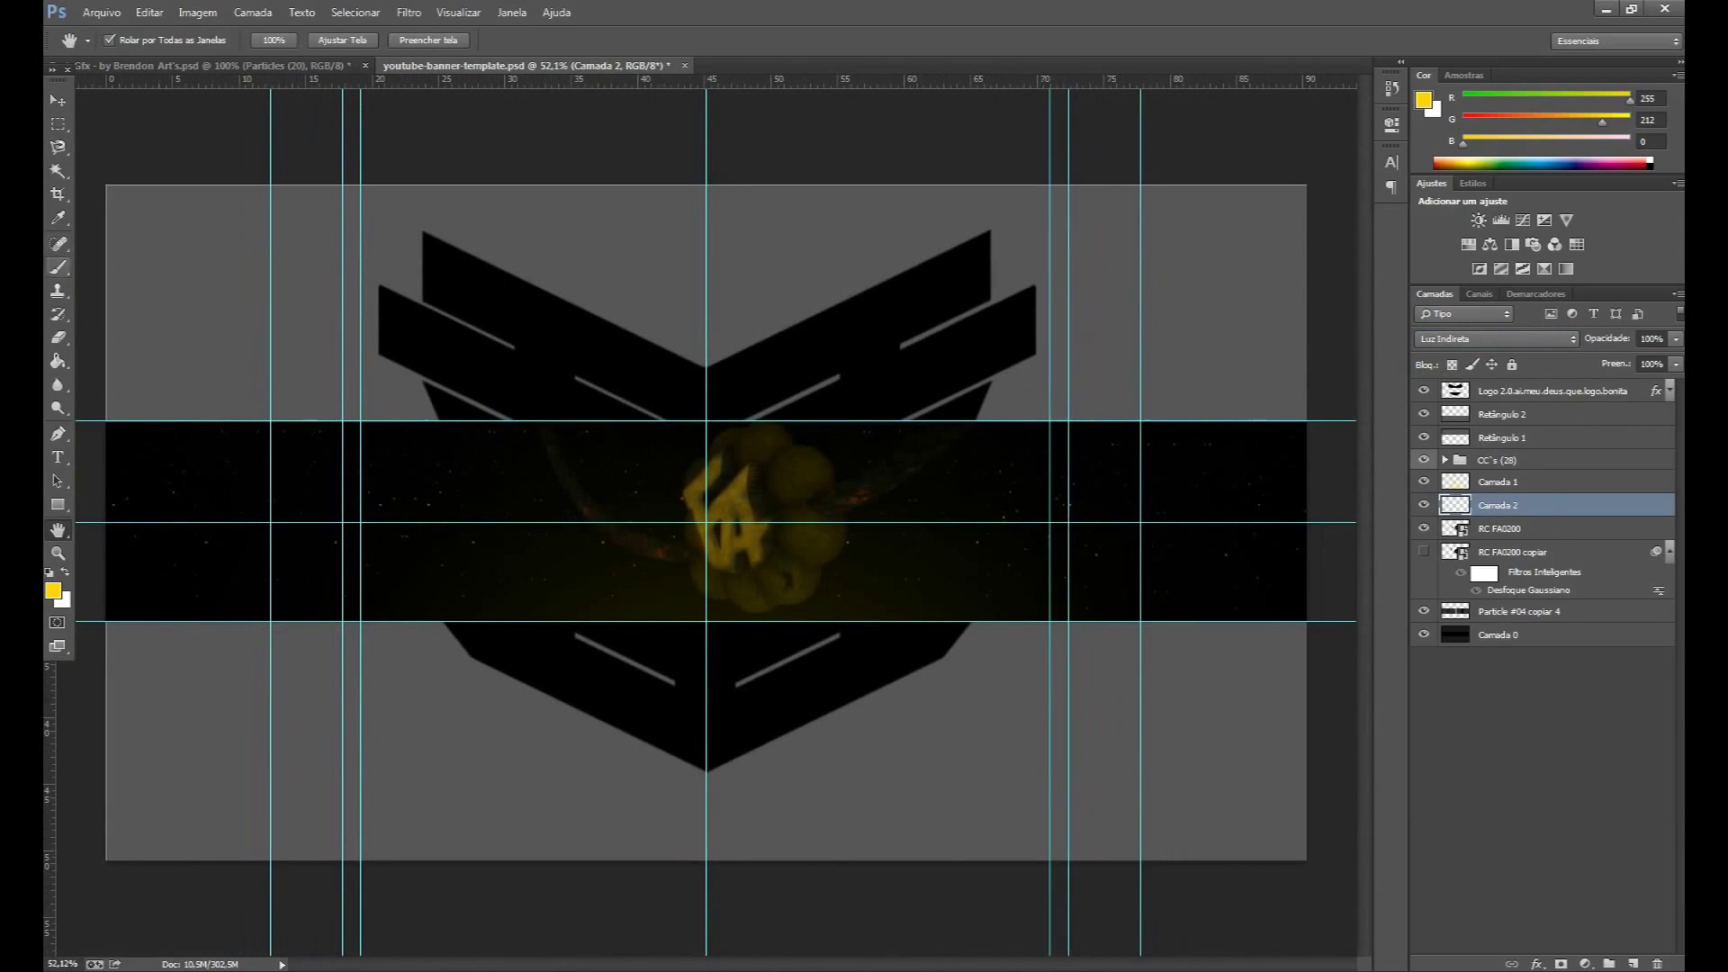
Preview layers from the Lights (15) and Oil Paint (10) groups in the graphics resource pack document.
key("v")
key("ctrl+Tab")
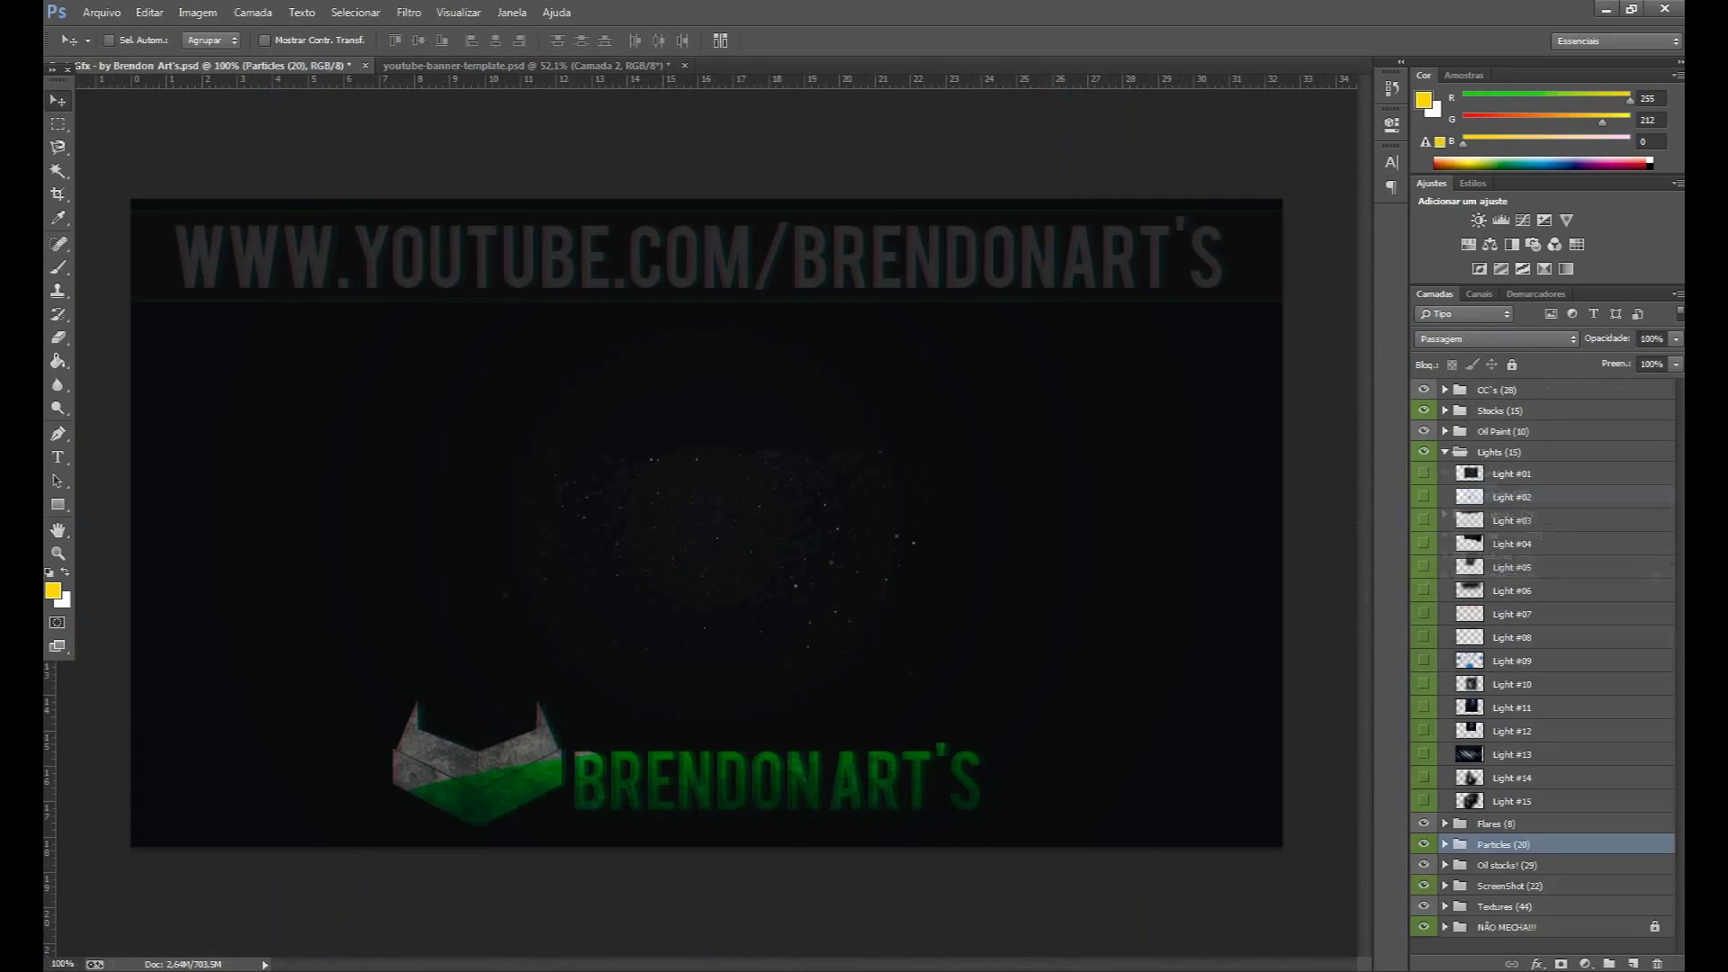
left_click(1444, 844)
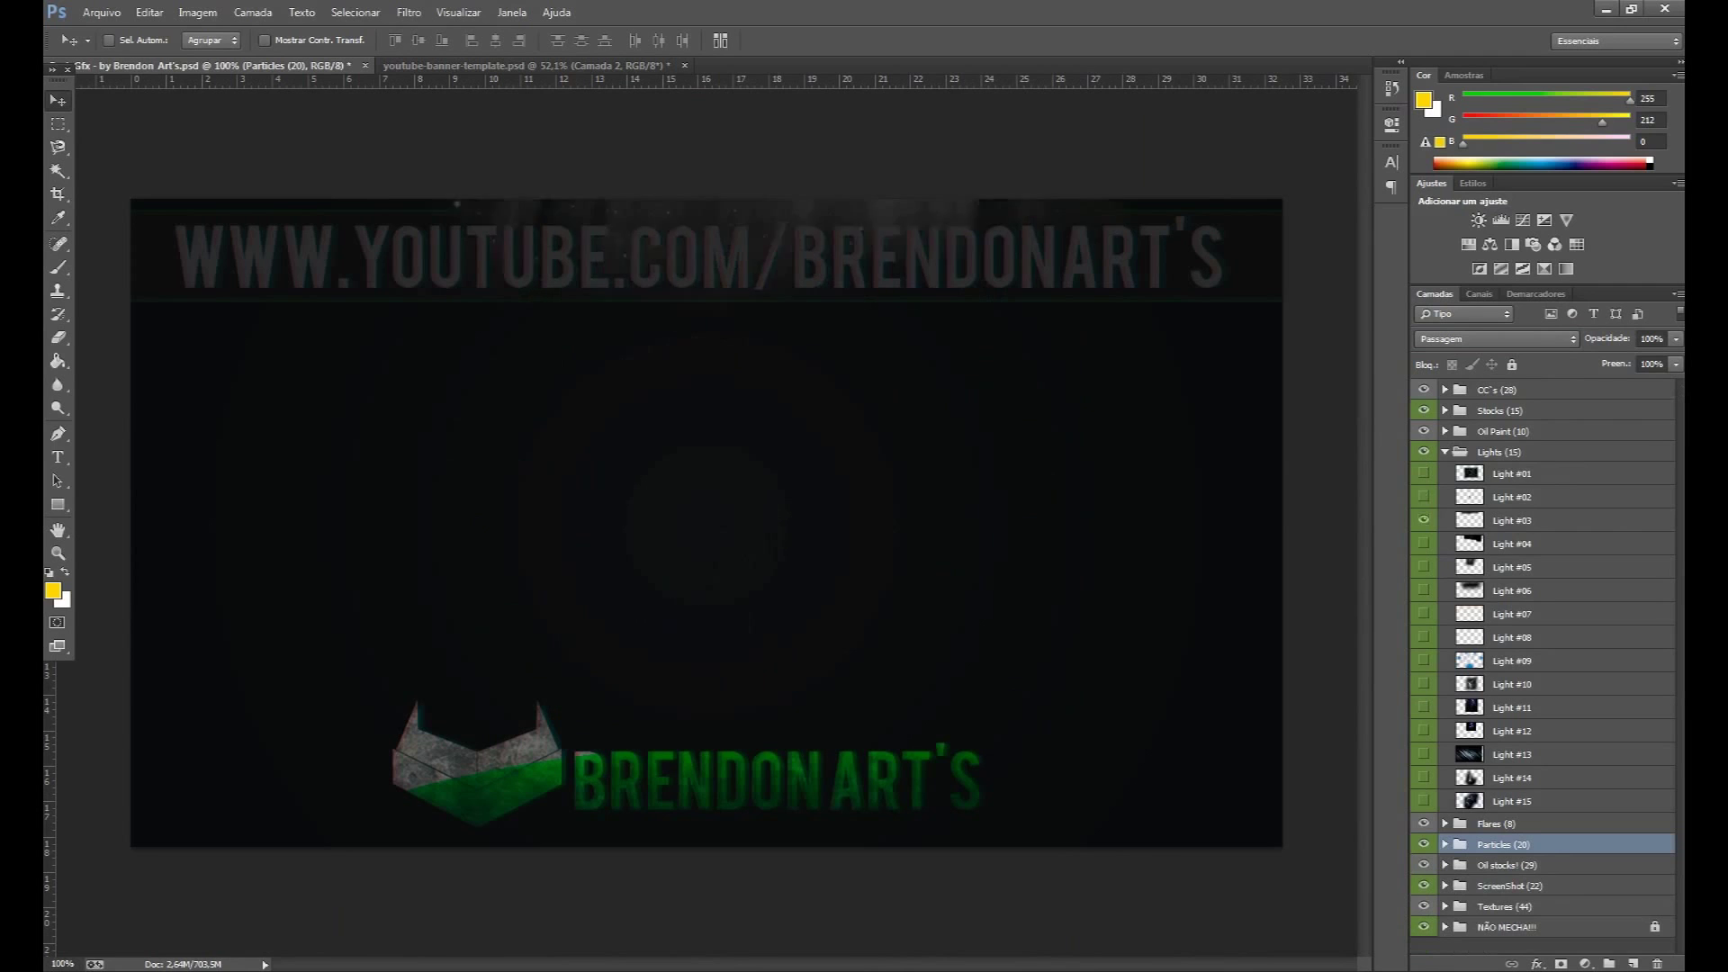
left_click(1423, 614)
left_click(1444, 452)
left_click(1444, 431)
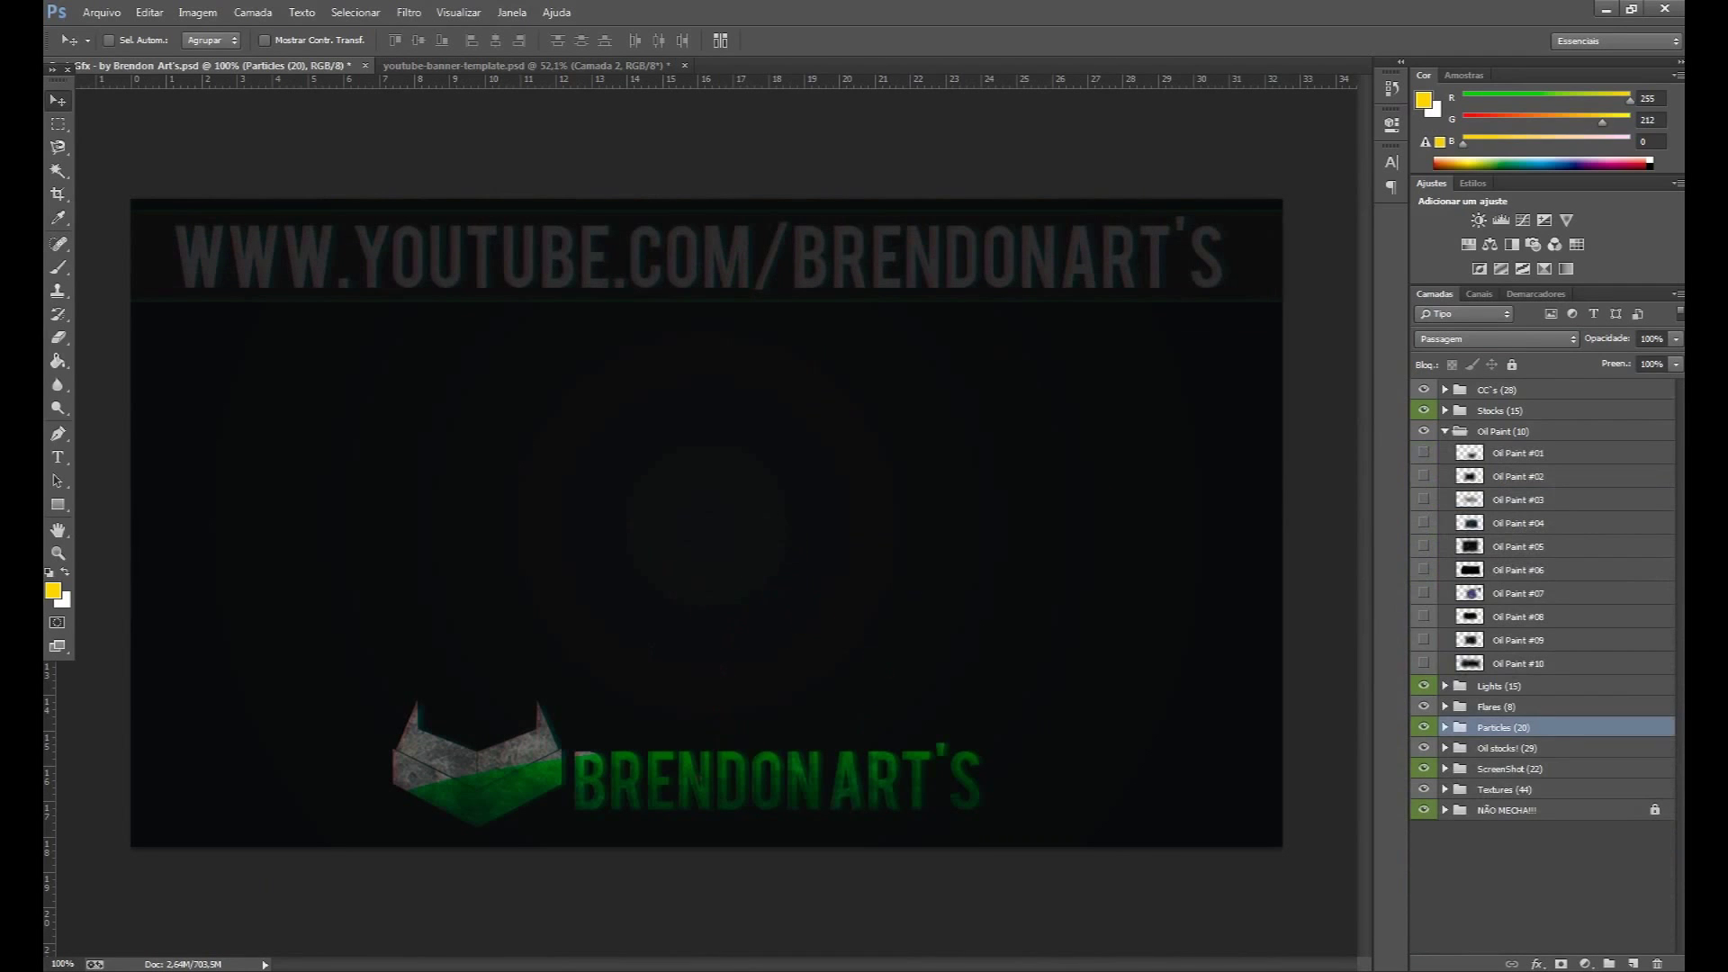
left_click(1423, 616)
left_click(1423, 617)
Copy the Flare #01 layer from the pack's Flares (8) group into the banner above Camada 2, converting its colour profile.
left_click(1444, 431)
left_click(1444, 473)
left_click(1423, 565)
left_click(1423, 564)
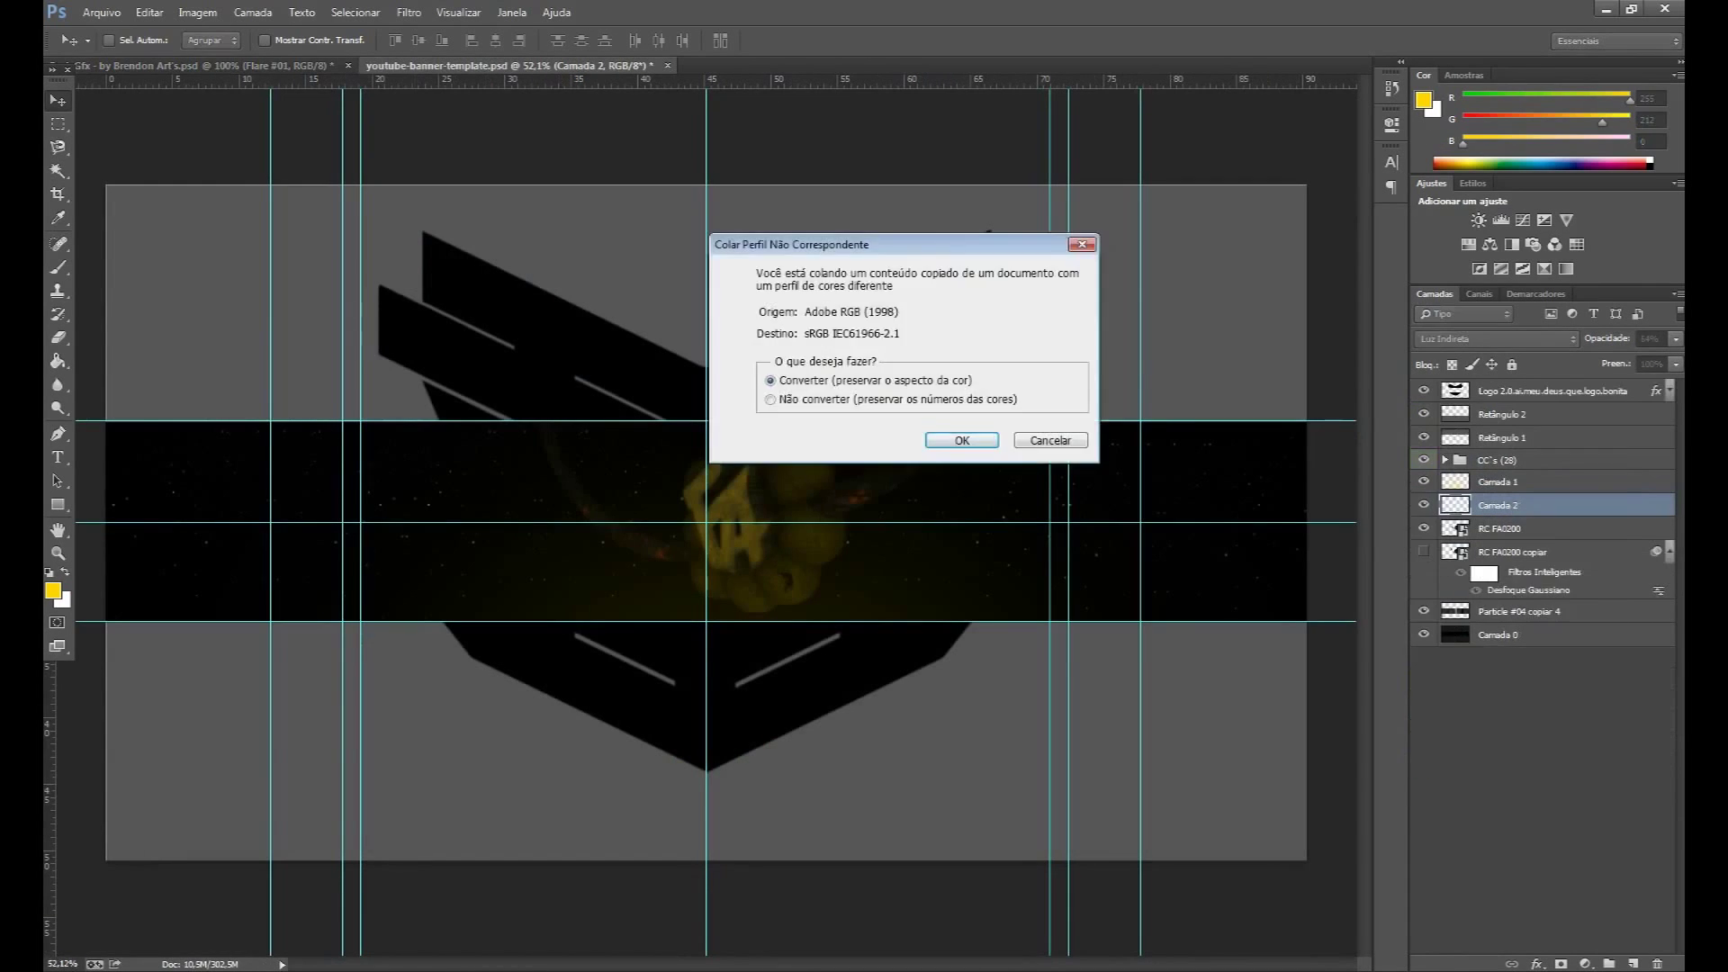
key("Return")
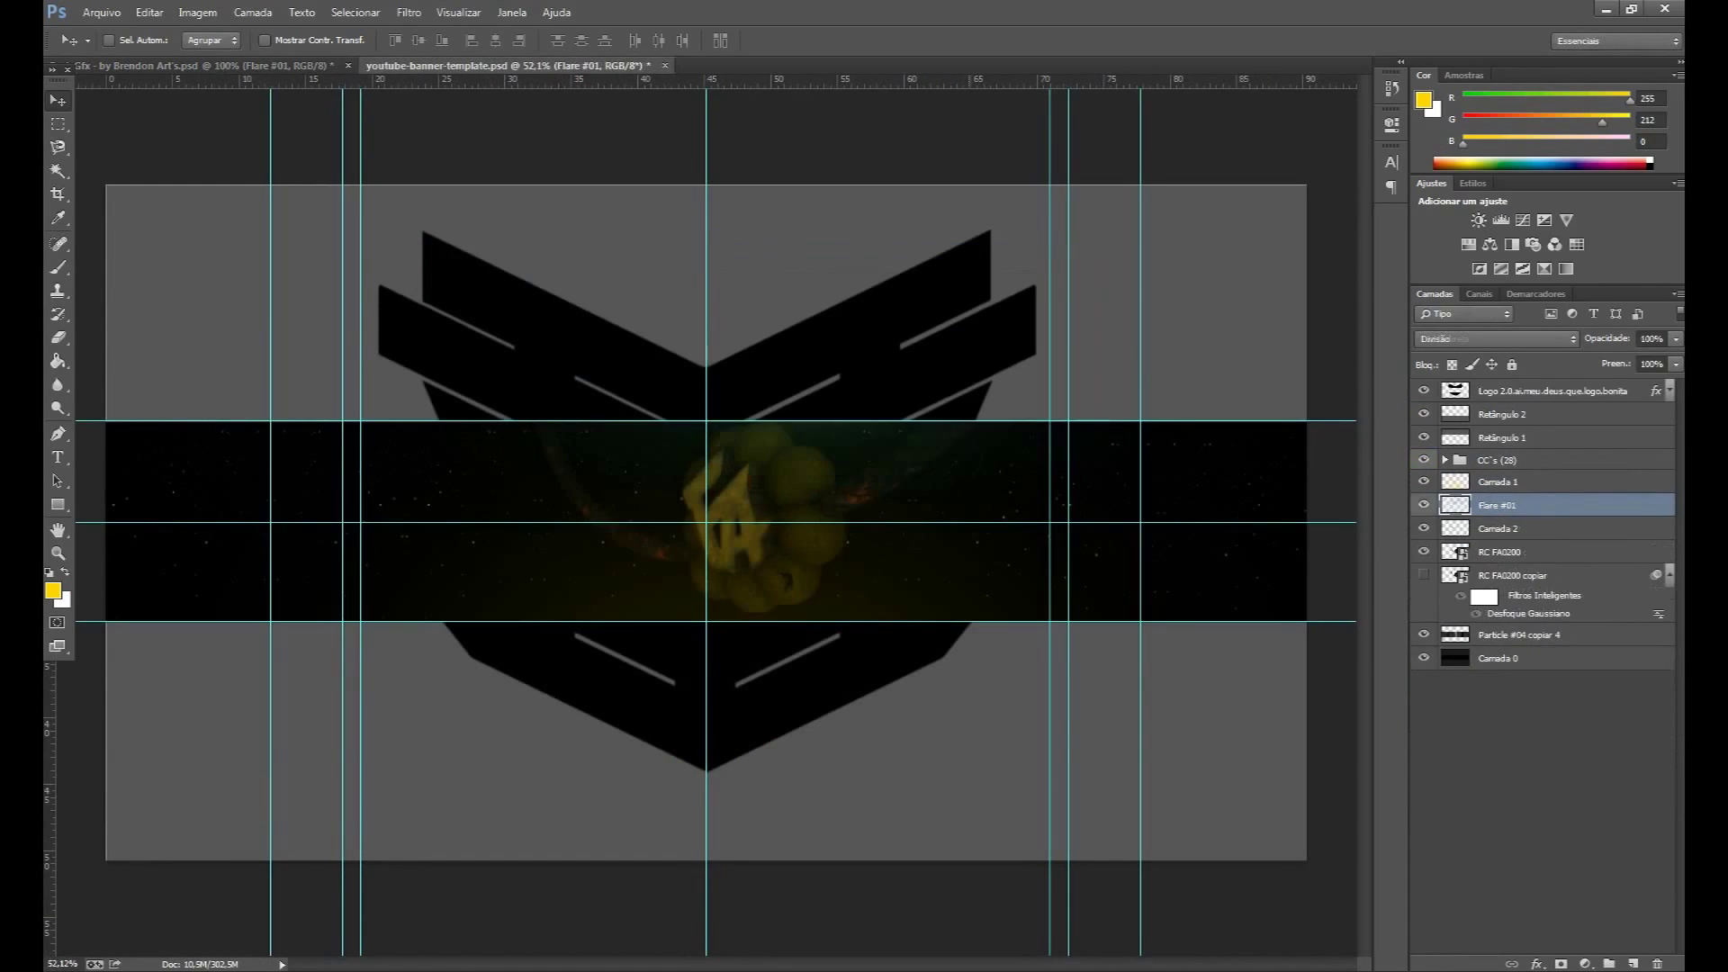
Scale down and rotate Flare #01 so it runs diagonally across the banner band just left of the central render.
key("ctrl+t")
left_click_drag(1217, 305, 792, 540)
left_click_drag(559, 578, 610, 498)
key("Return")
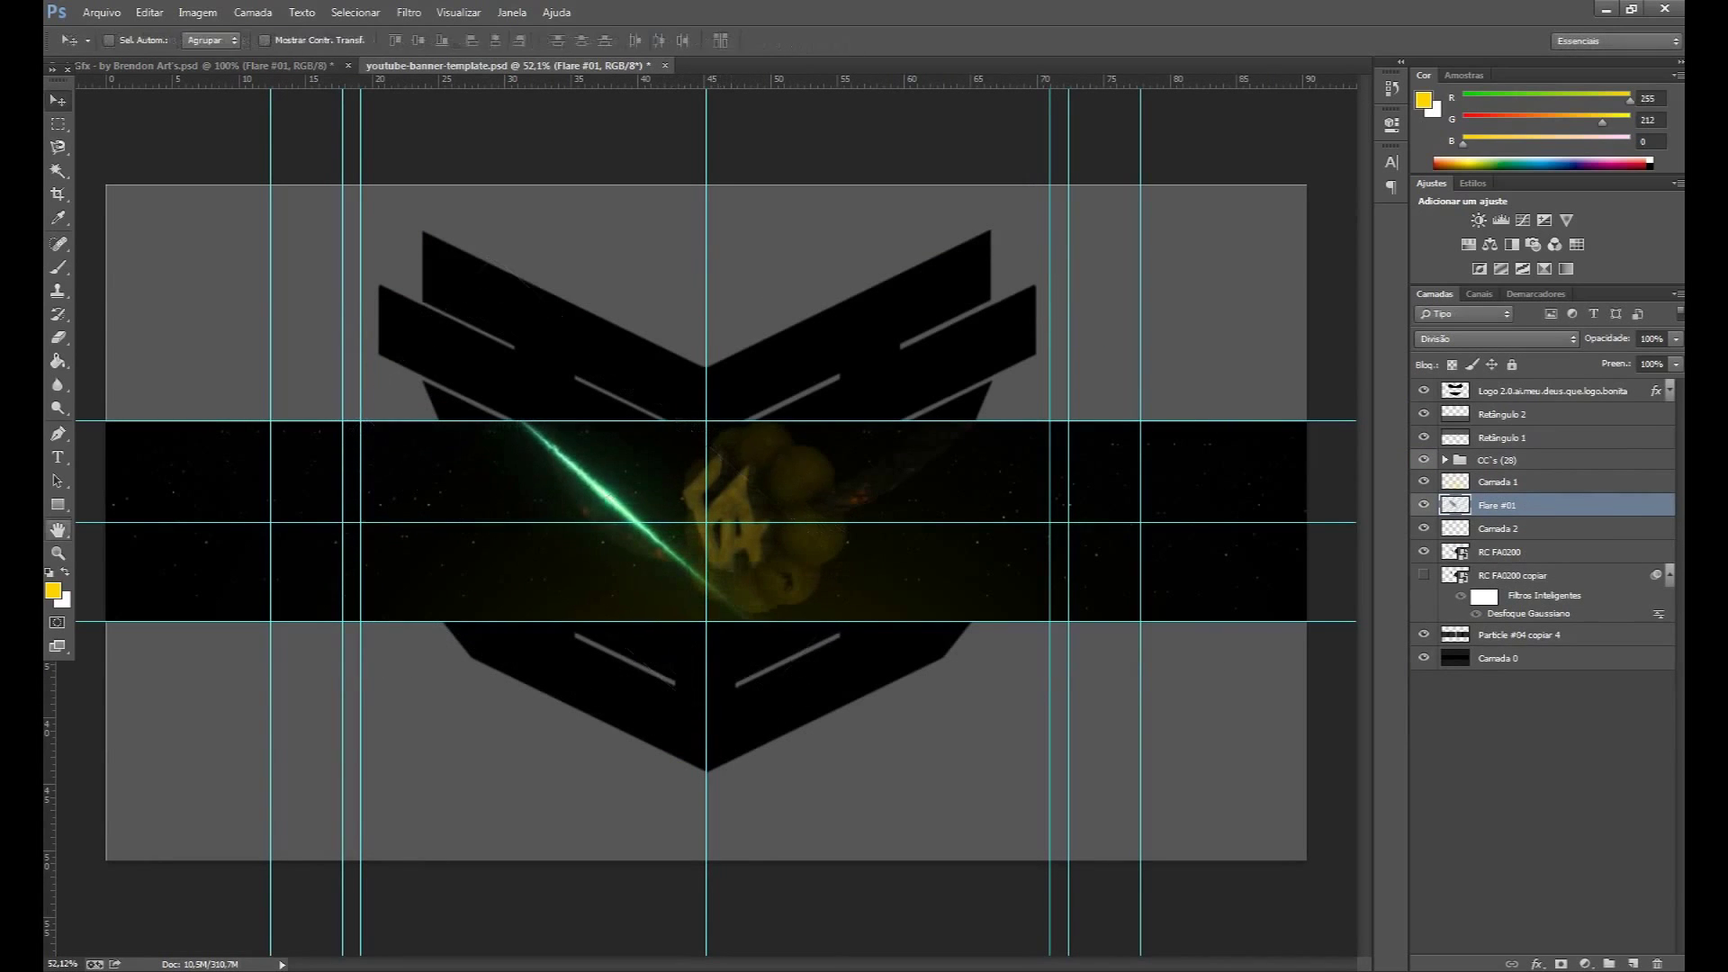
scroll(610, 498, "up", 5)
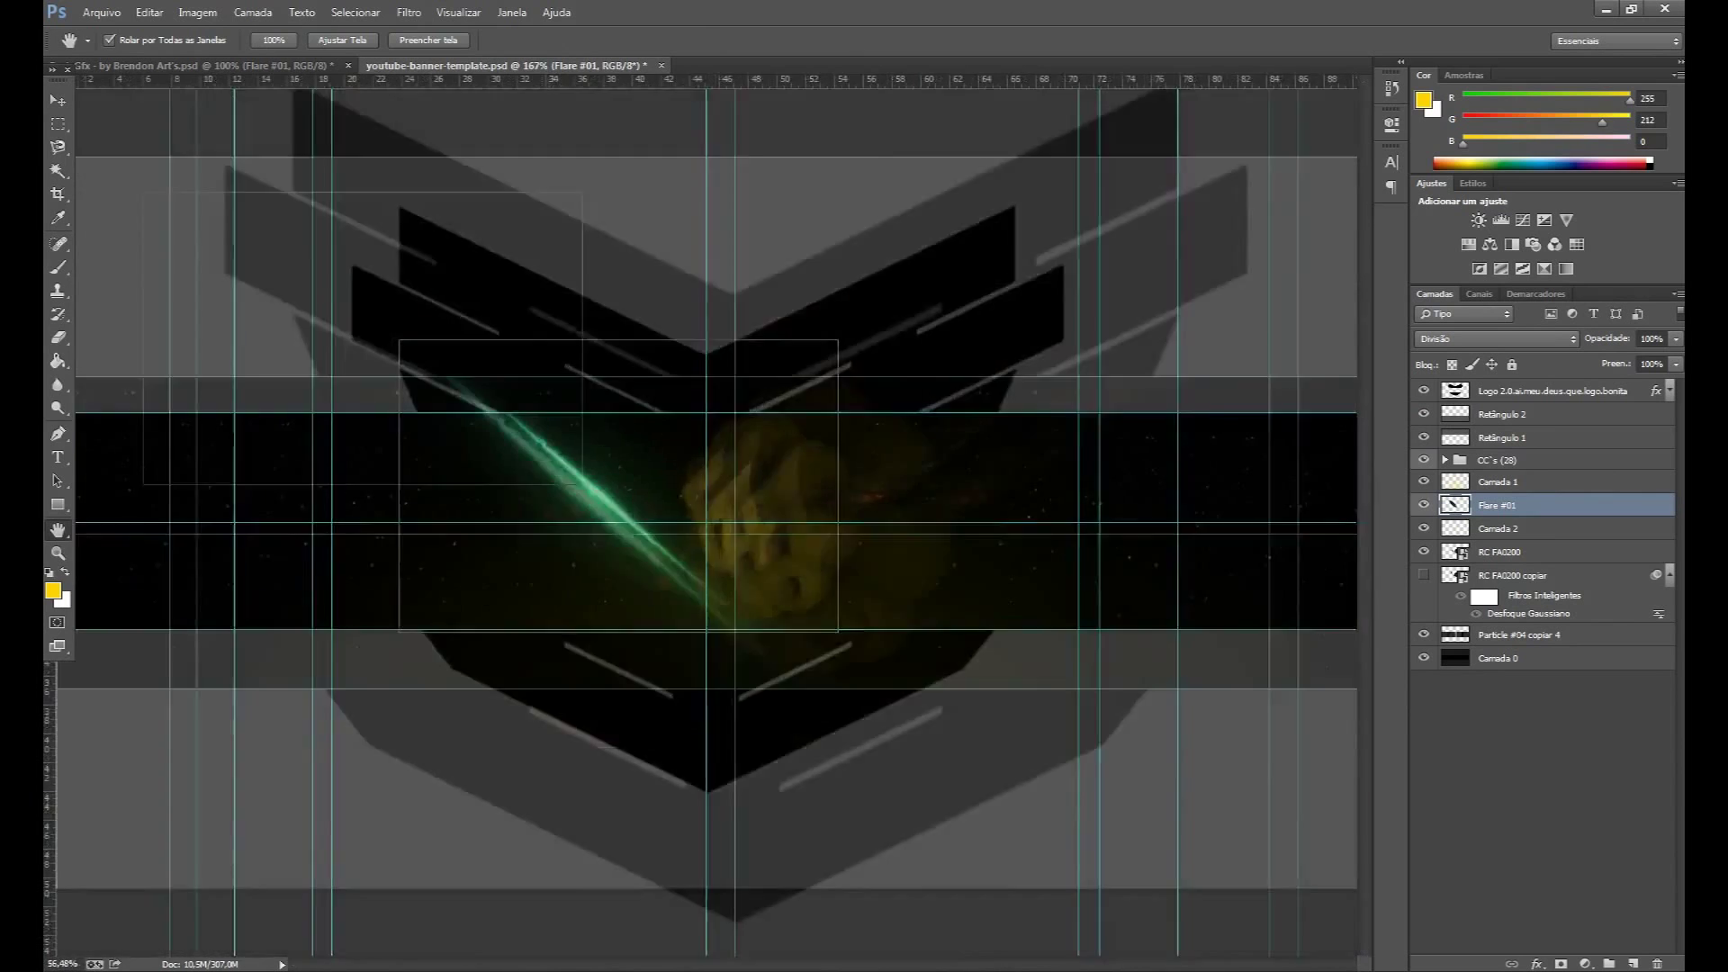
Erase the upper-left and lower-right ends of Flare #01 with a soft 51 px eraser.
key("v")
left_click(132, 40)
type("51")
key("Return")
left_click(378, 317)
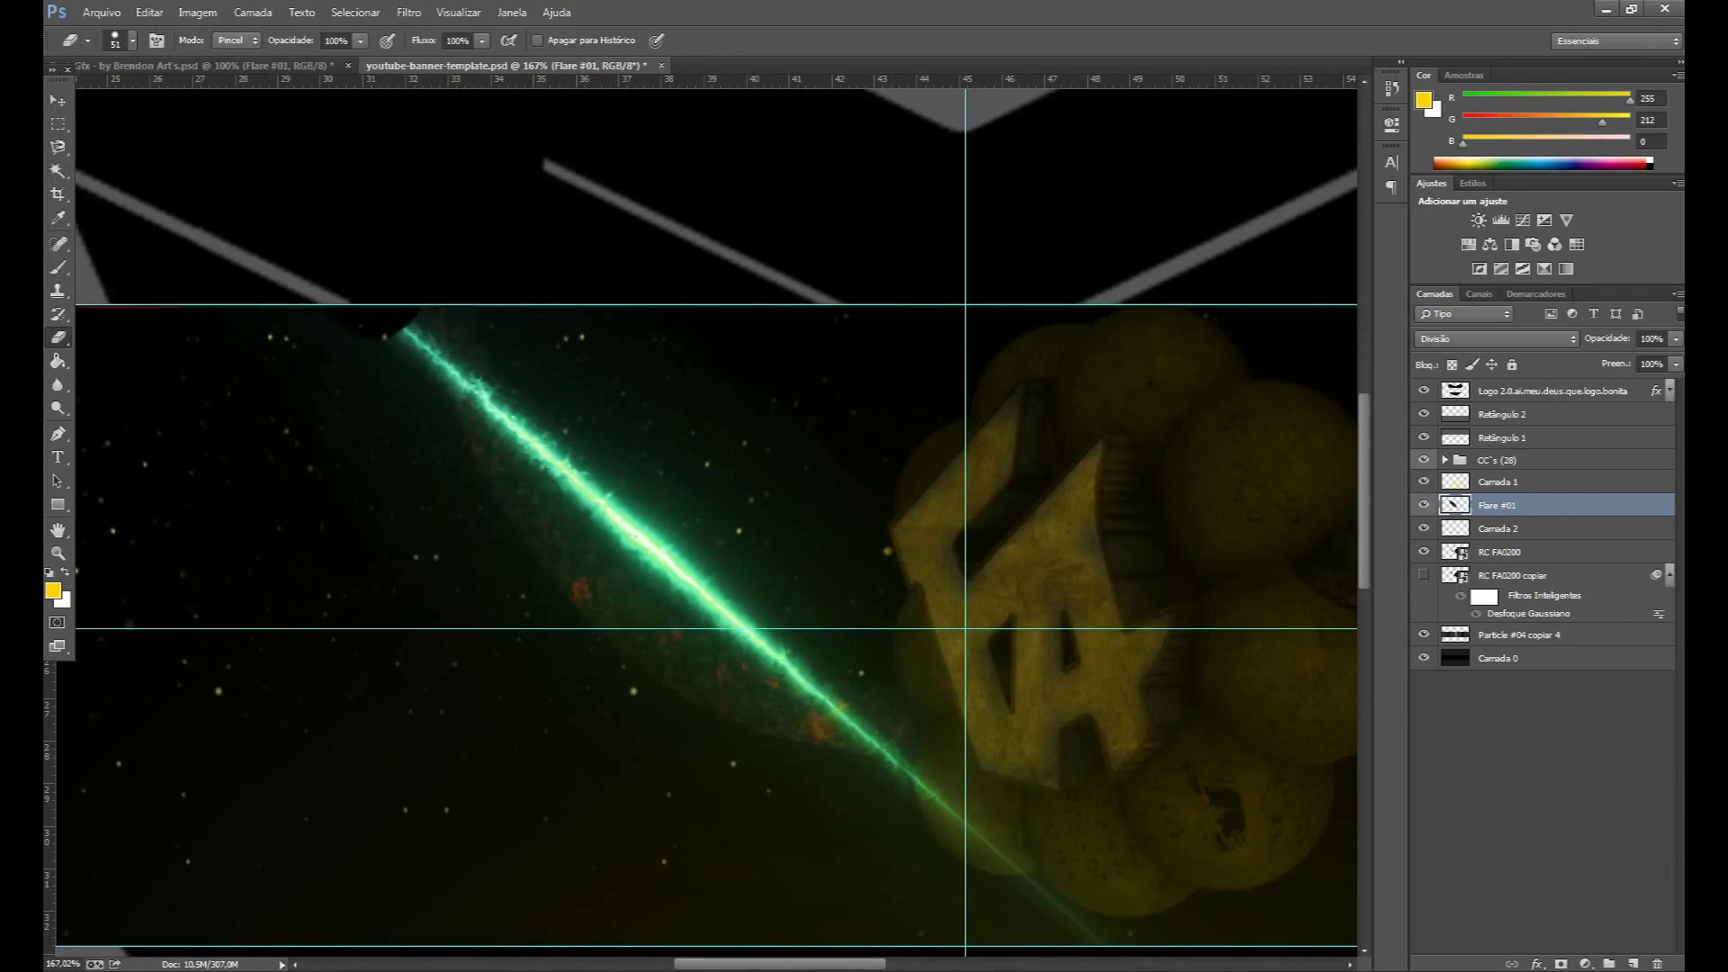
left_click(132, 40)
key("Return")
left_click(380, 317)
key("e")
left_click(132, 40)
key("Return")
left_click(379, 324)
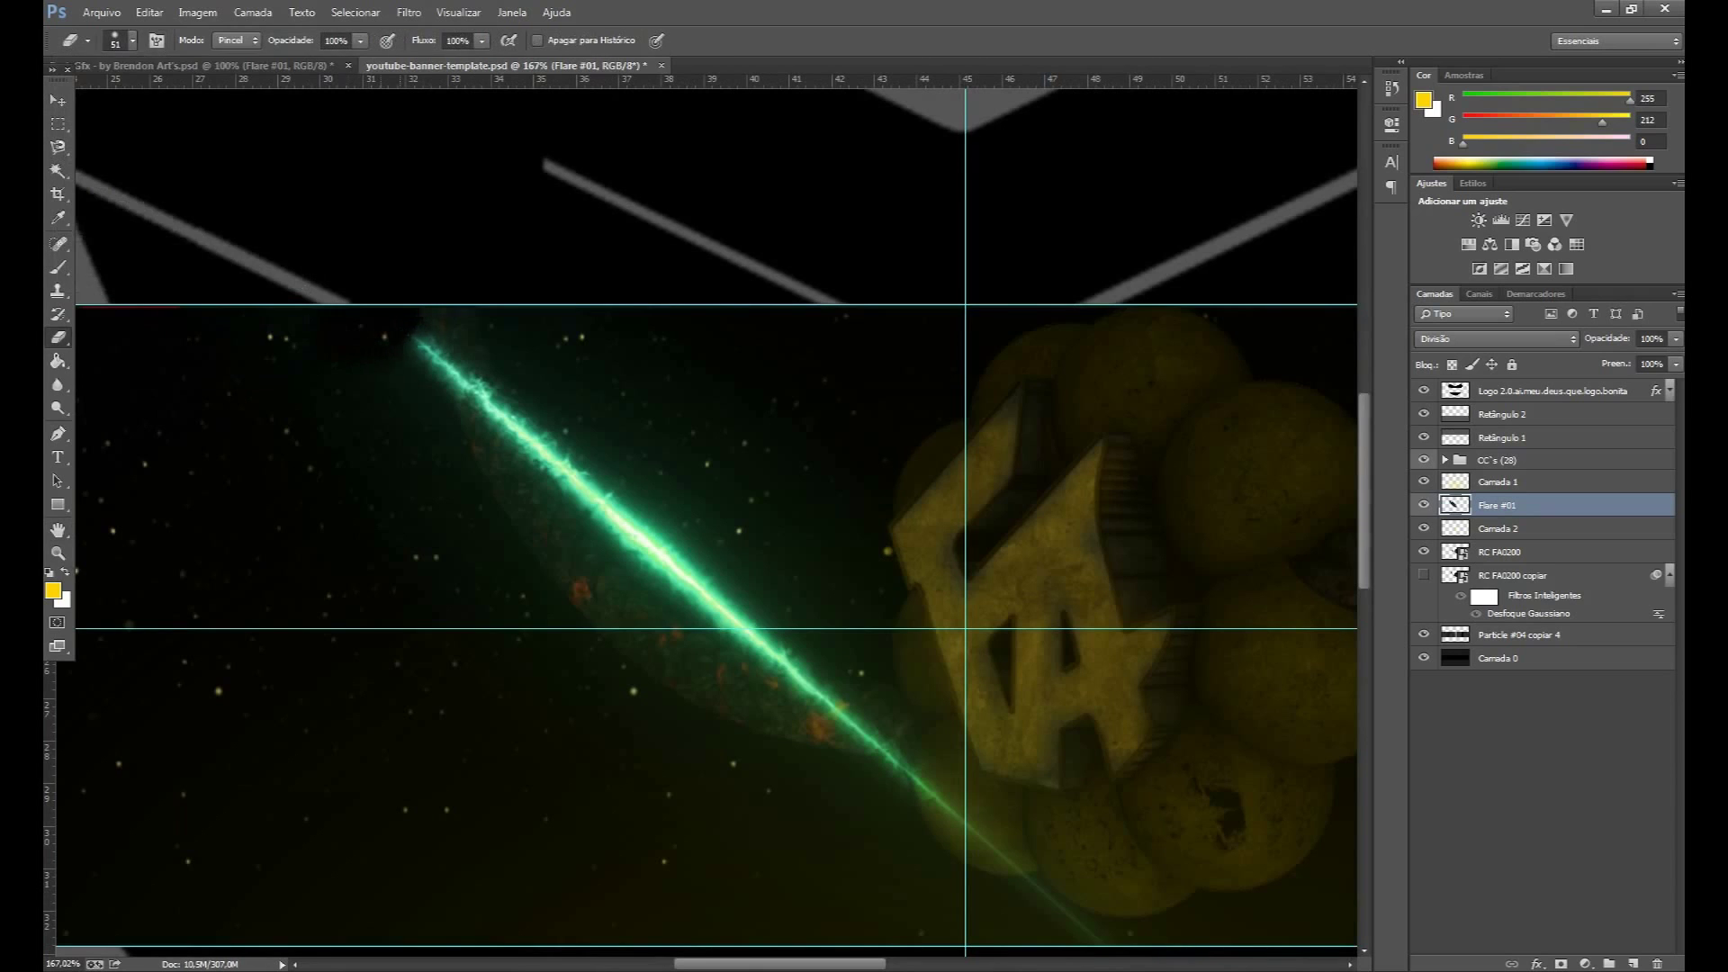
left_click_drag(954, 814, 801, 684)
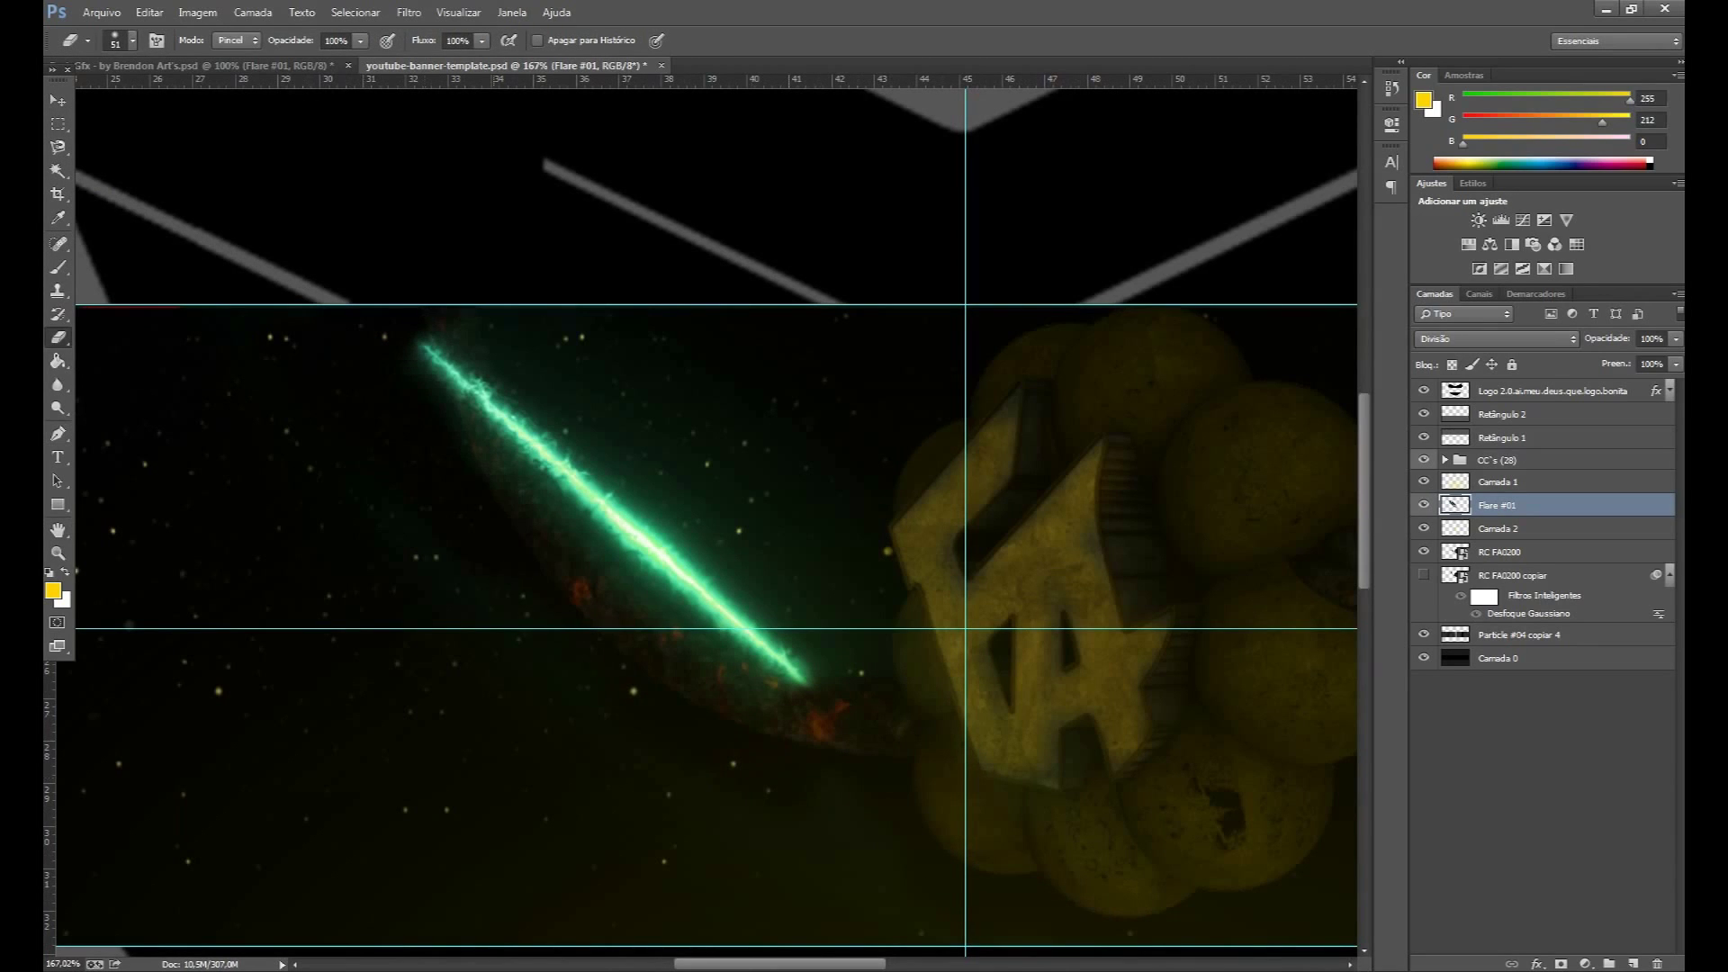
Select the upper end of Flare #01 with a rectangular marquee and cut it onto its own layer.
left_click(59, 124)
left_click(135, 118)
left_click_drag(377, 289, 578, 494)
key("ctrl+j")
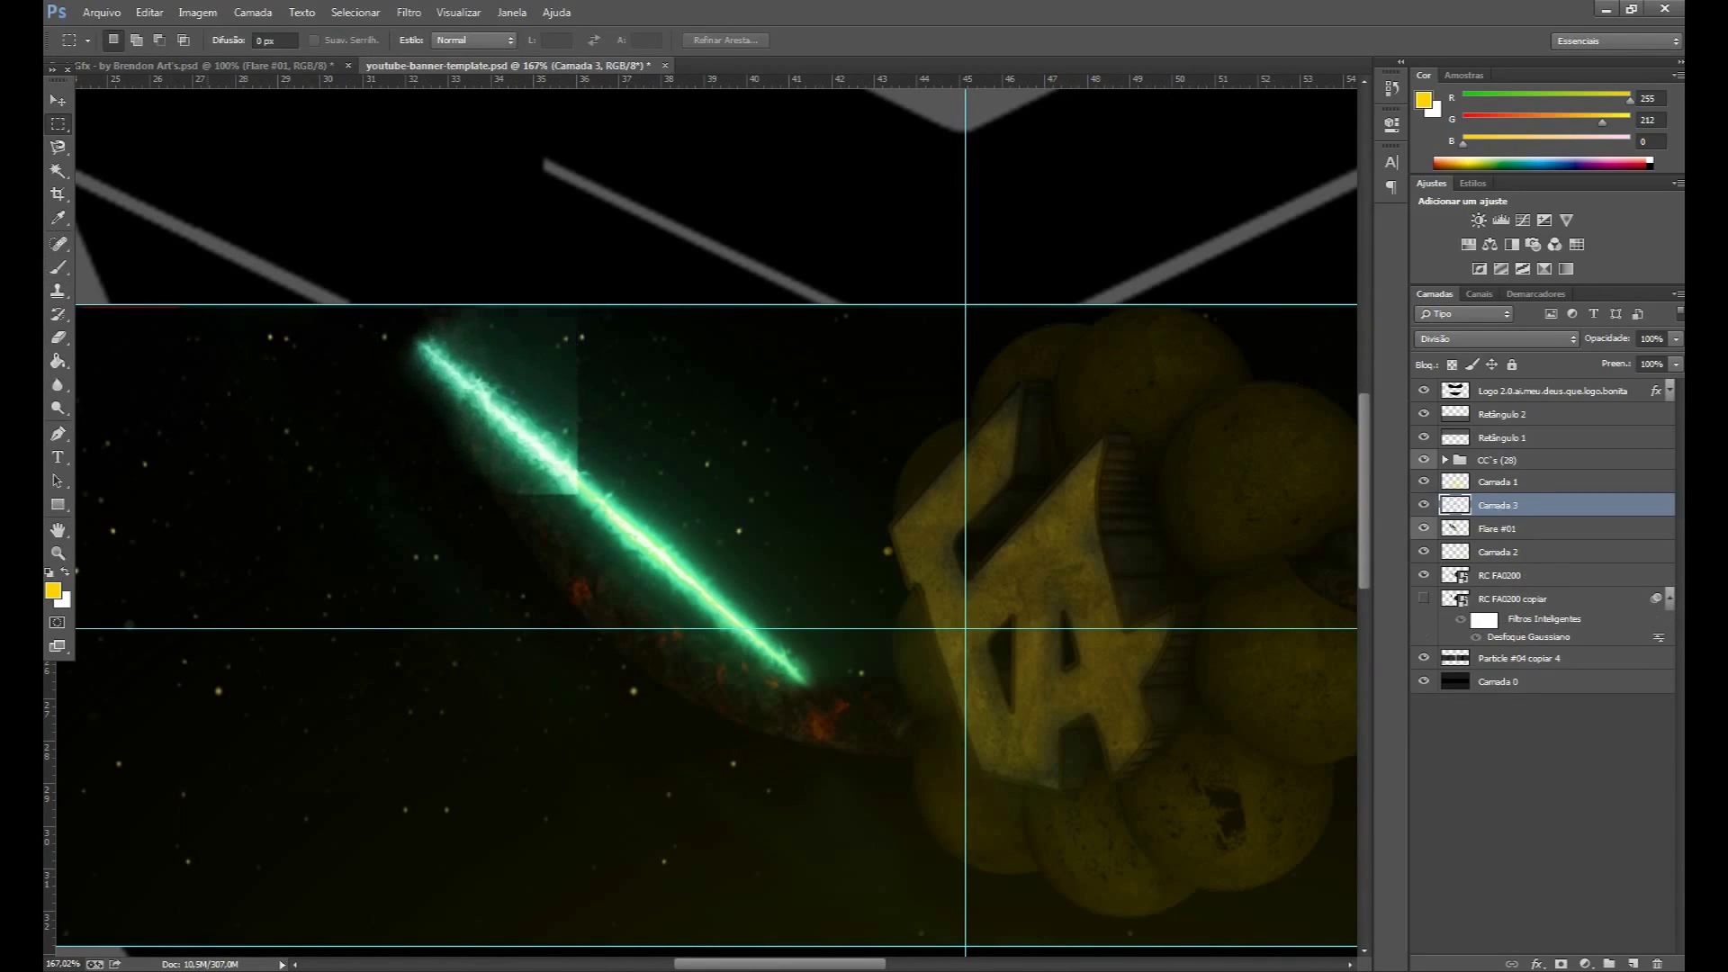
key("ctrl+z")
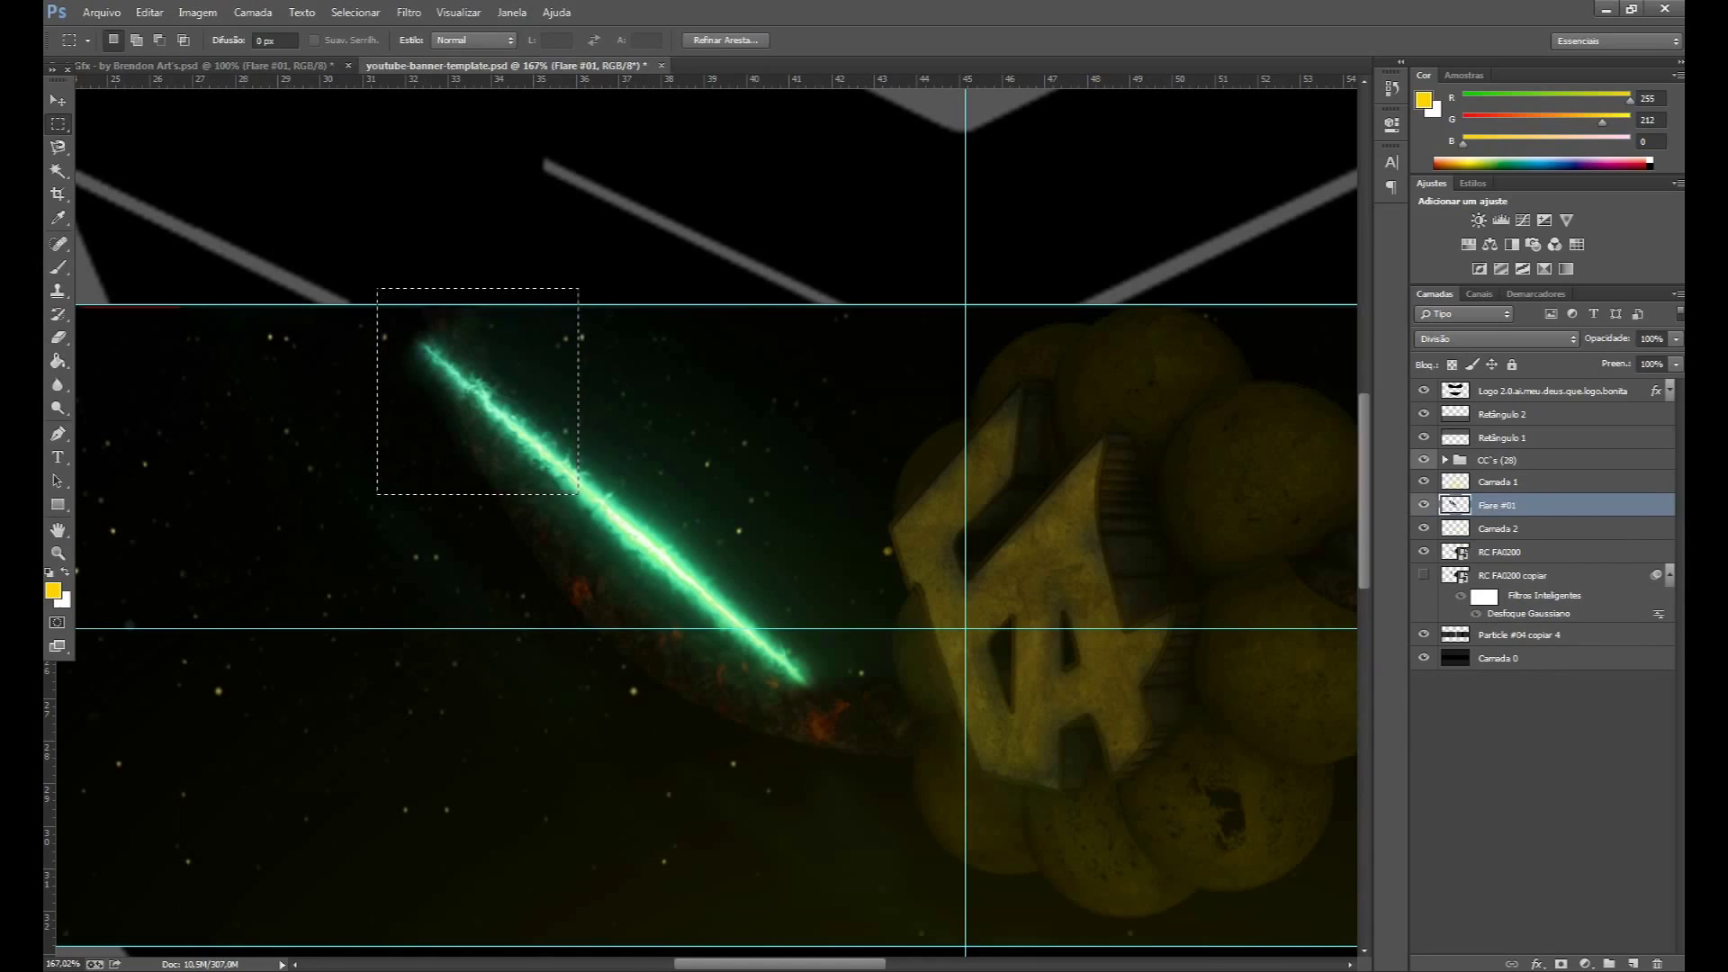
key("ctrl+j")
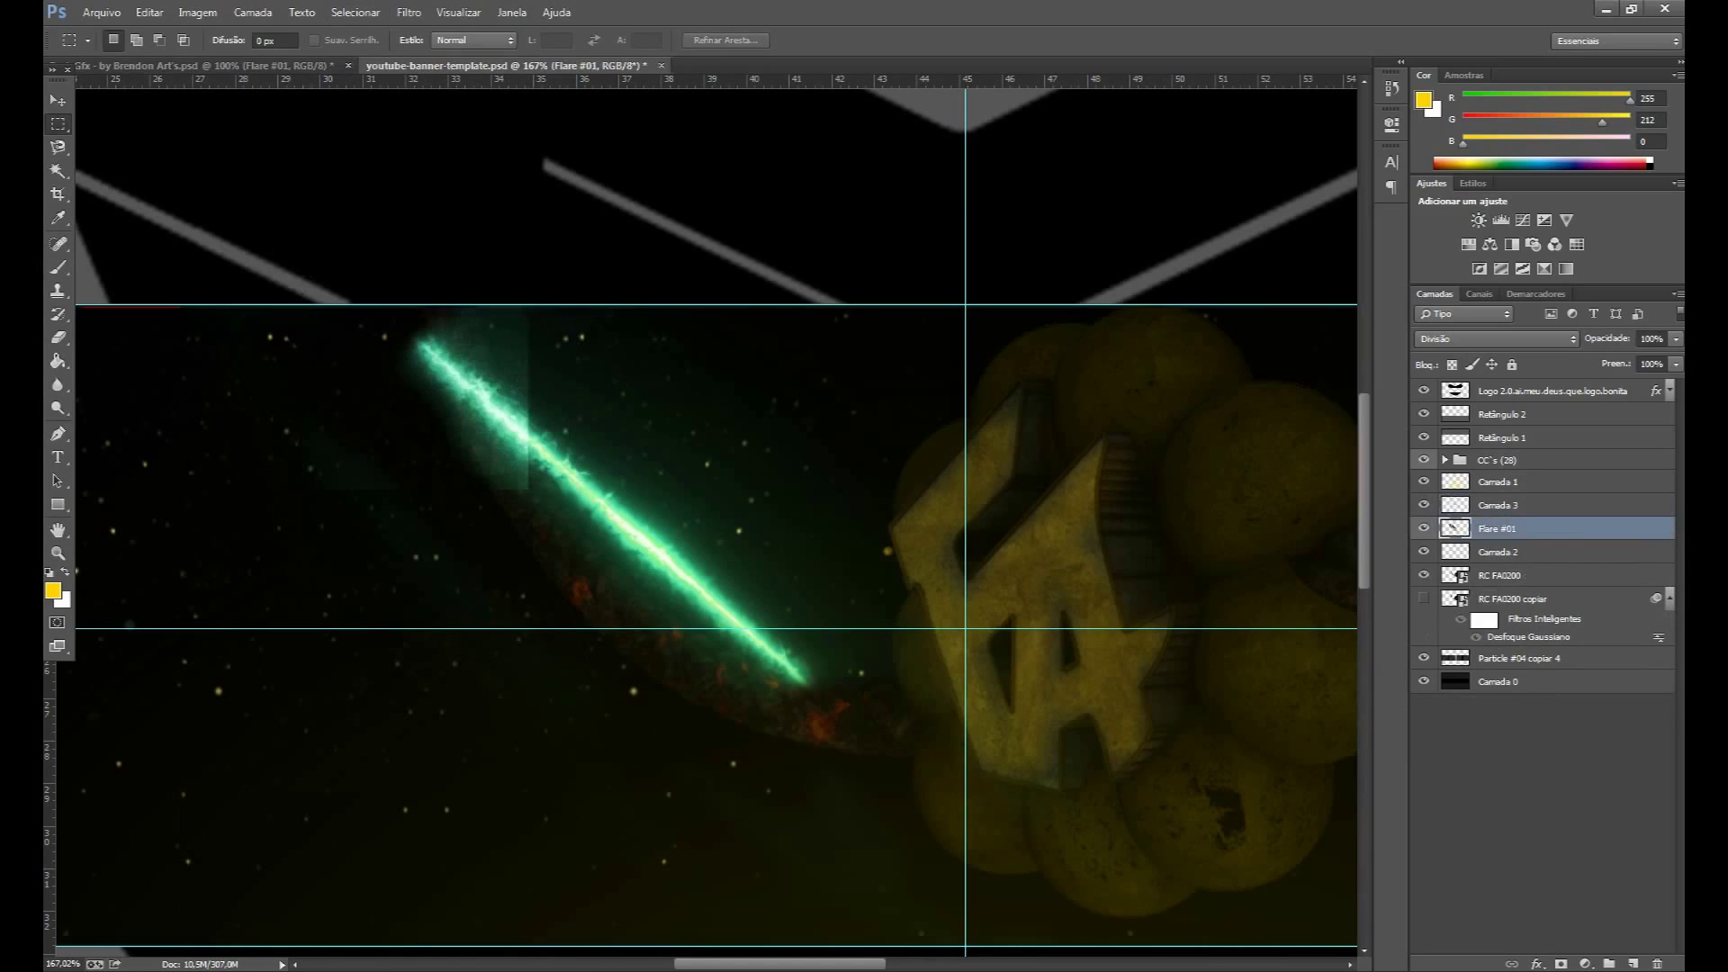
right_click(463, 362)
left_click(536, 587)
key("Return")
Try rotating the cut flare piece by about 38.8° and moving it up beside the remaining streak.
key("alt+bracketright")
key("ctrl+t")
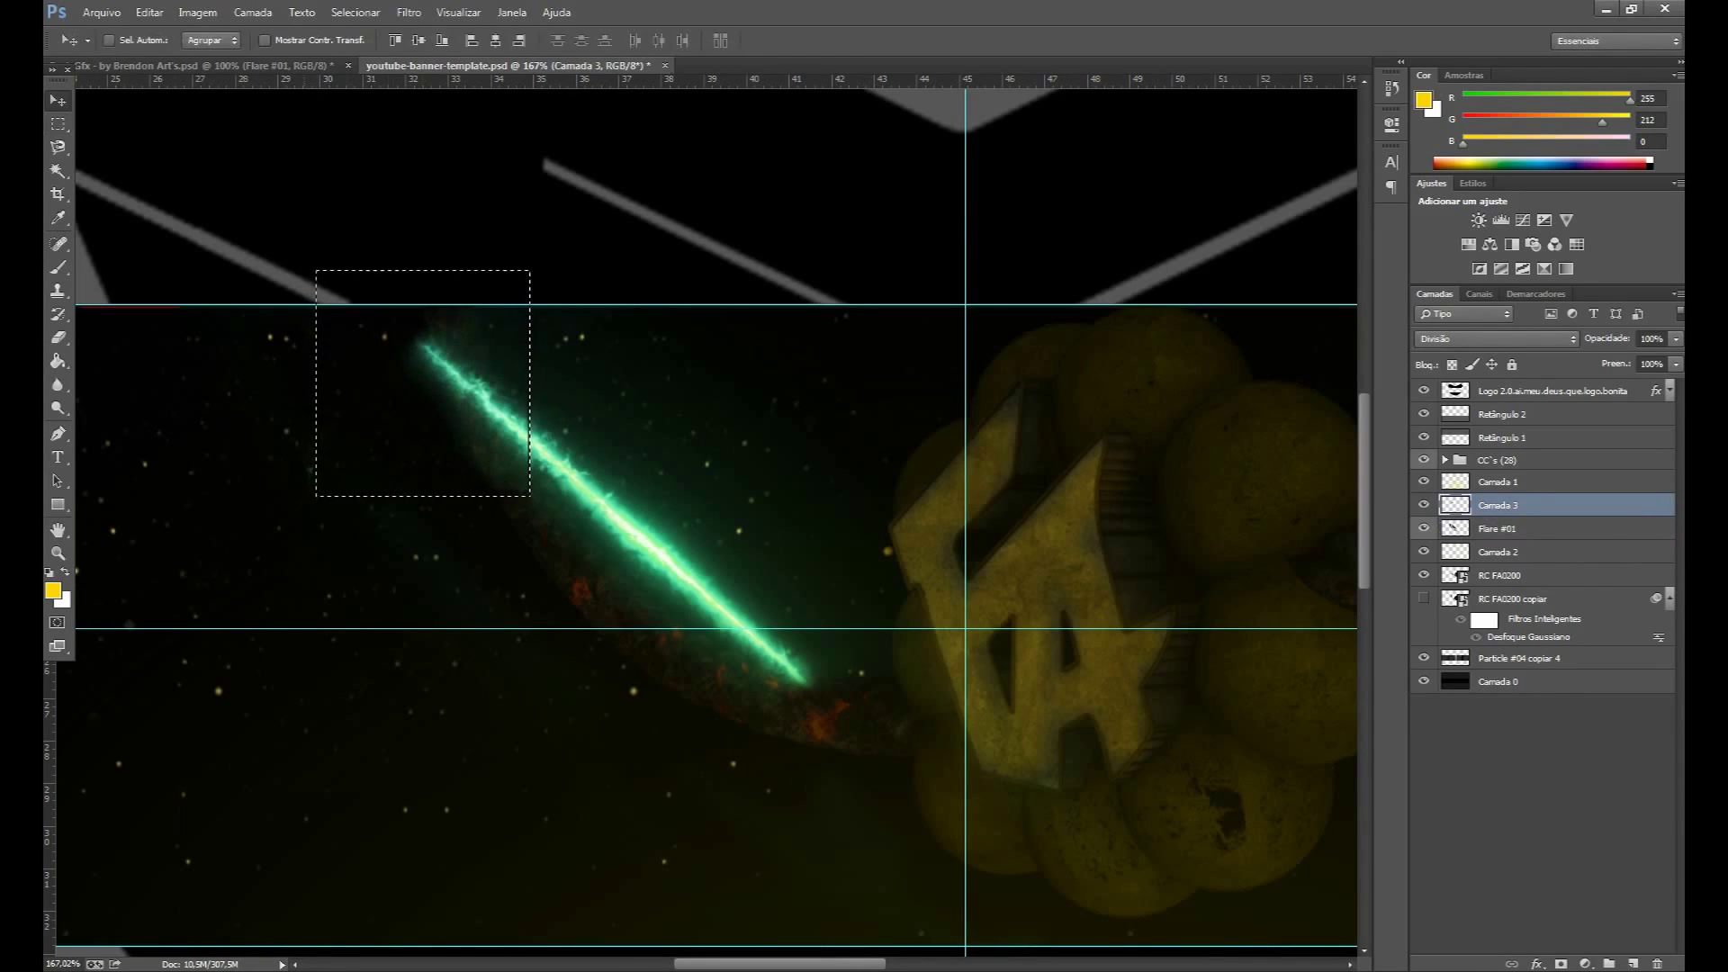
left_click_drag(549, 508, 441, 540)
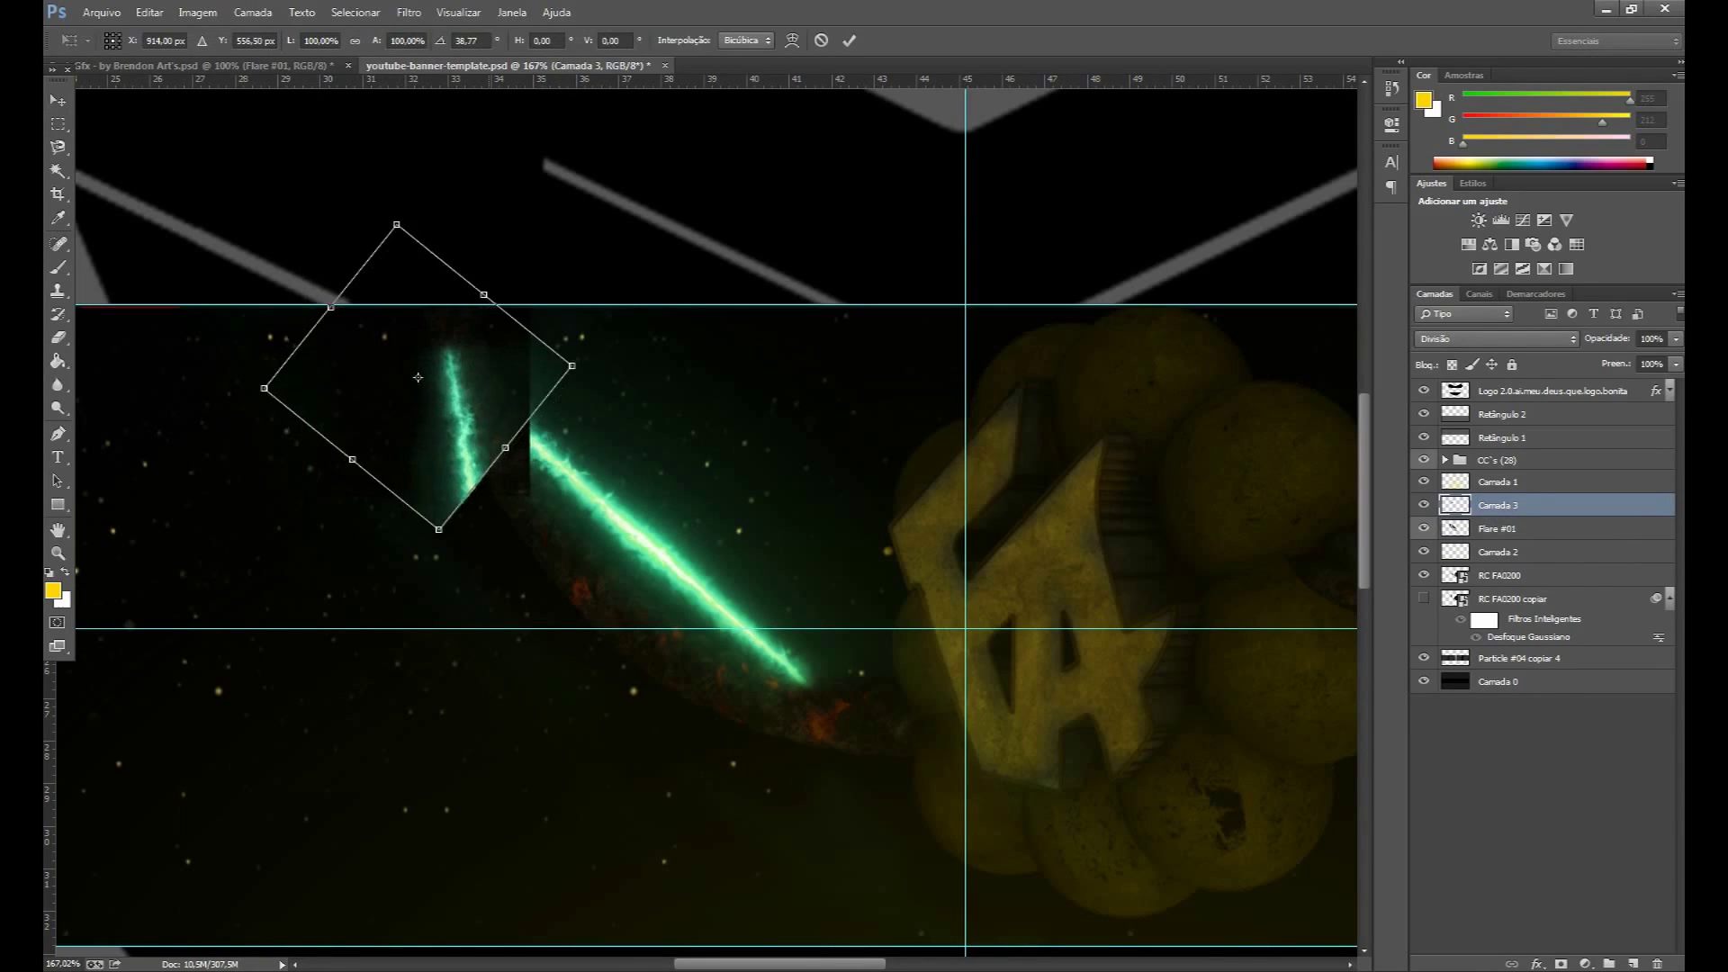
left_click_drag(415, 378, 531, 360)
key("Return")
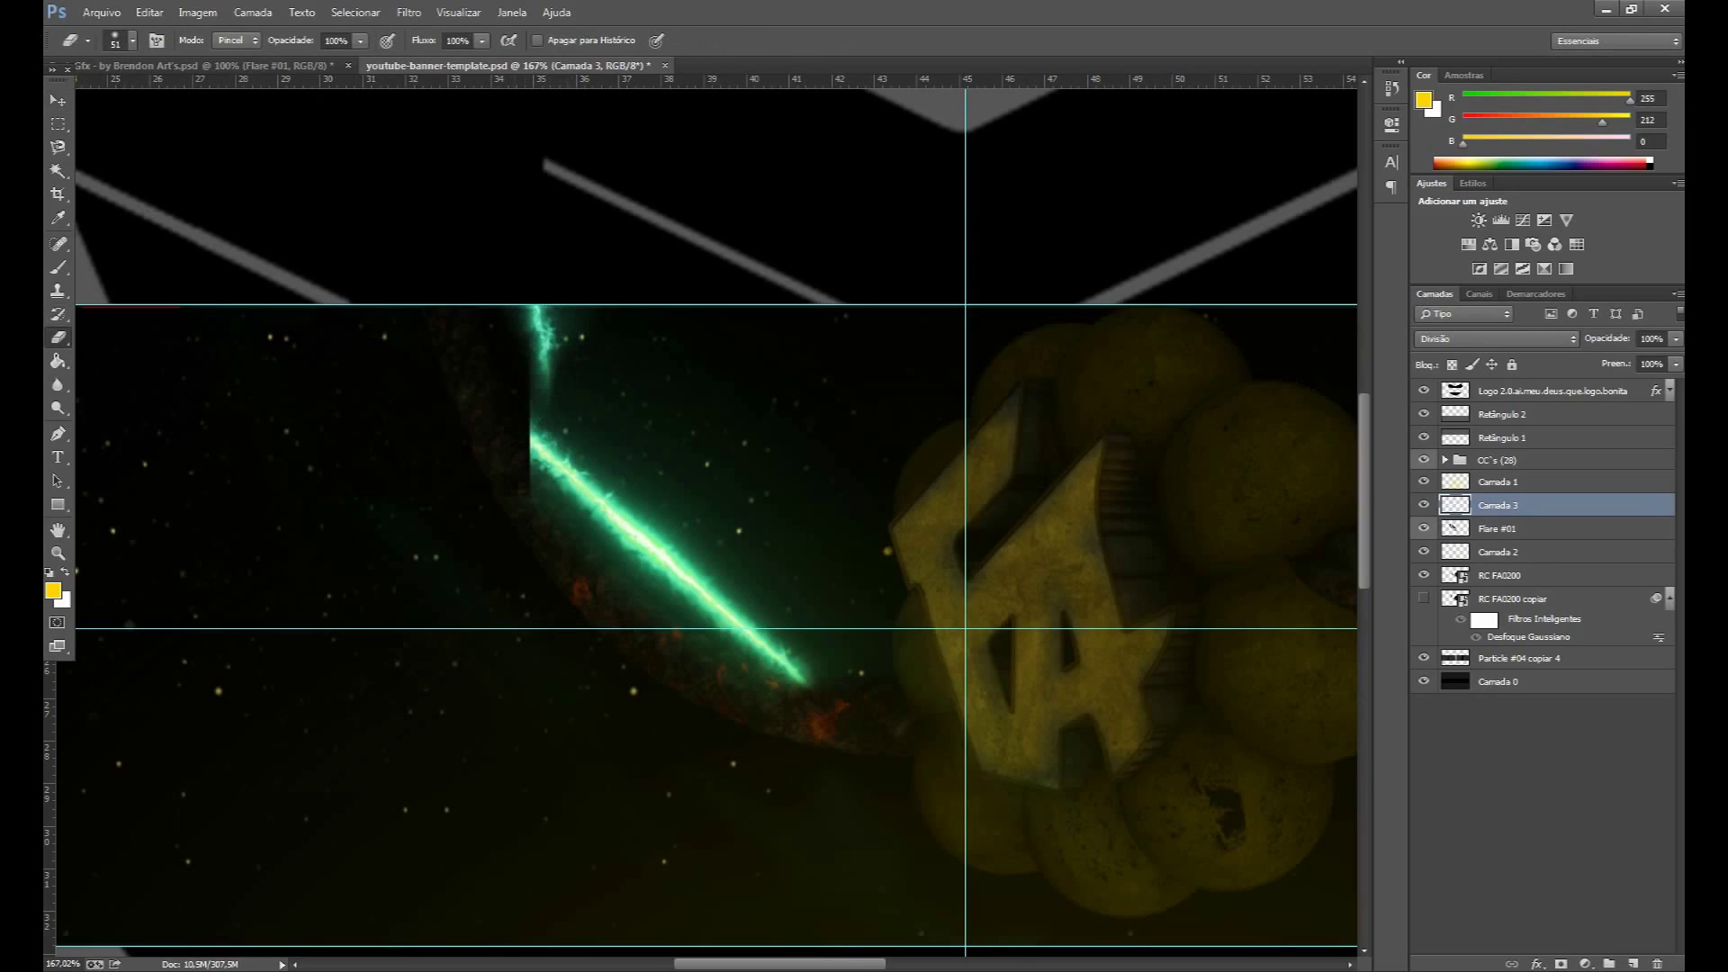
Delete the cut flare piece and the Flare #01 layer from the banner.
key("Delete")
key("Delete")
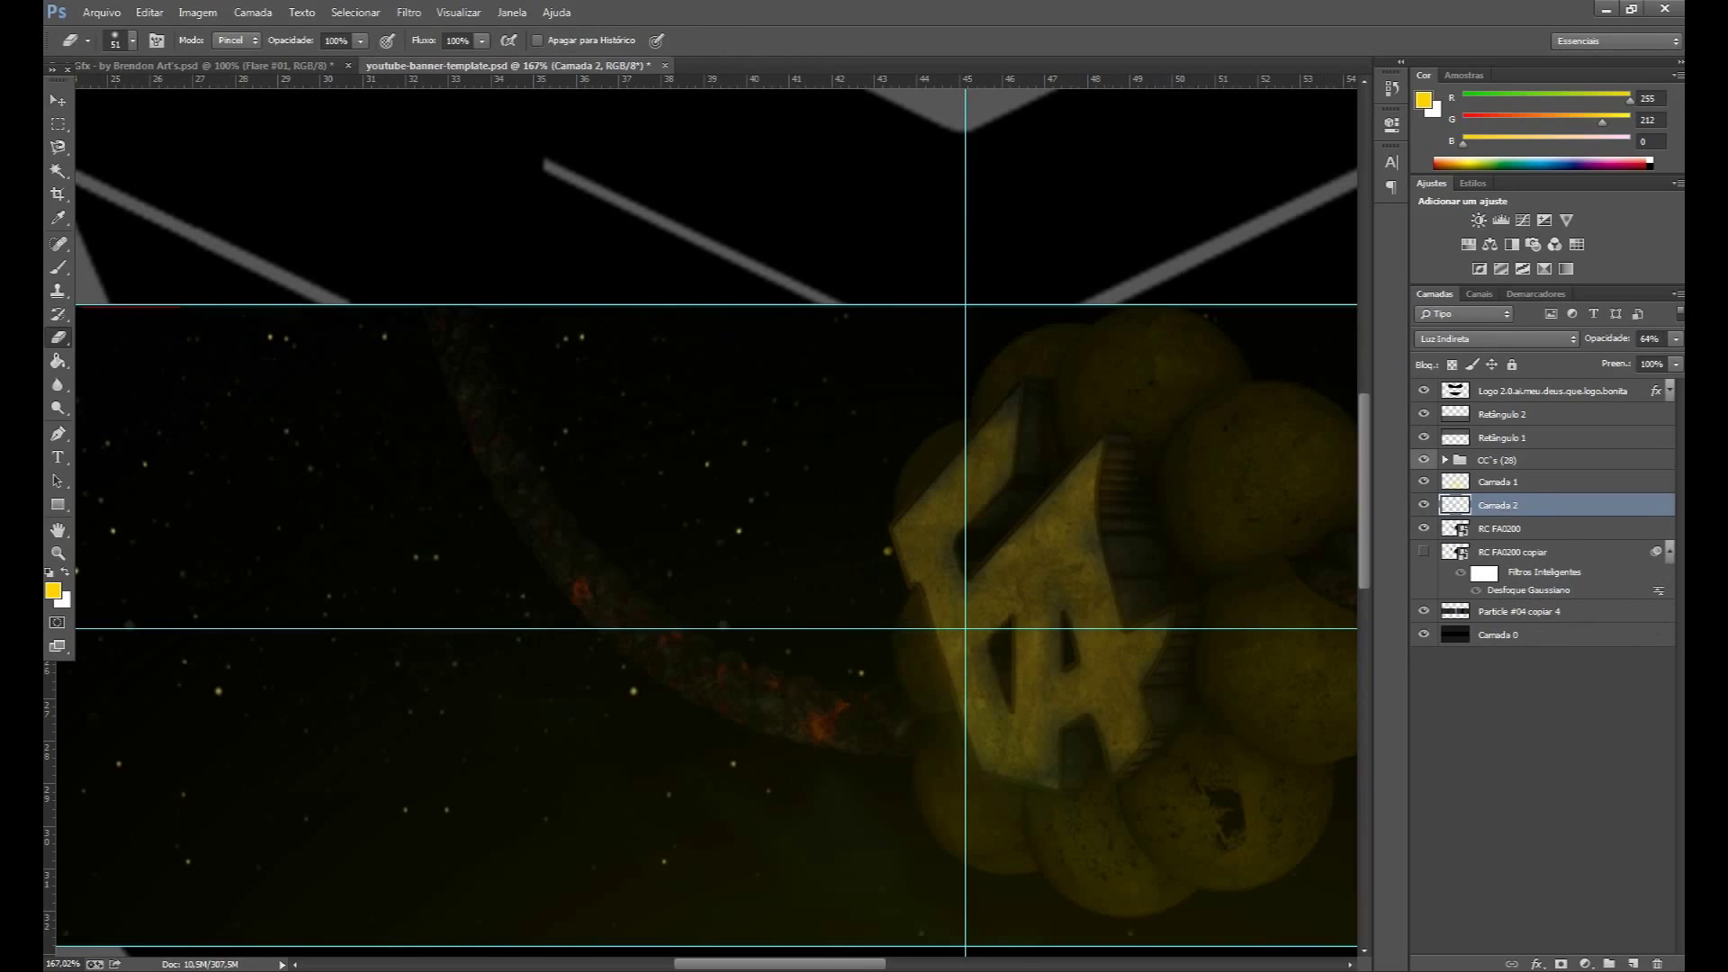
key("h")
key("ctrl+minus")
key("ctrl+minus")
key("ctrl+minus")
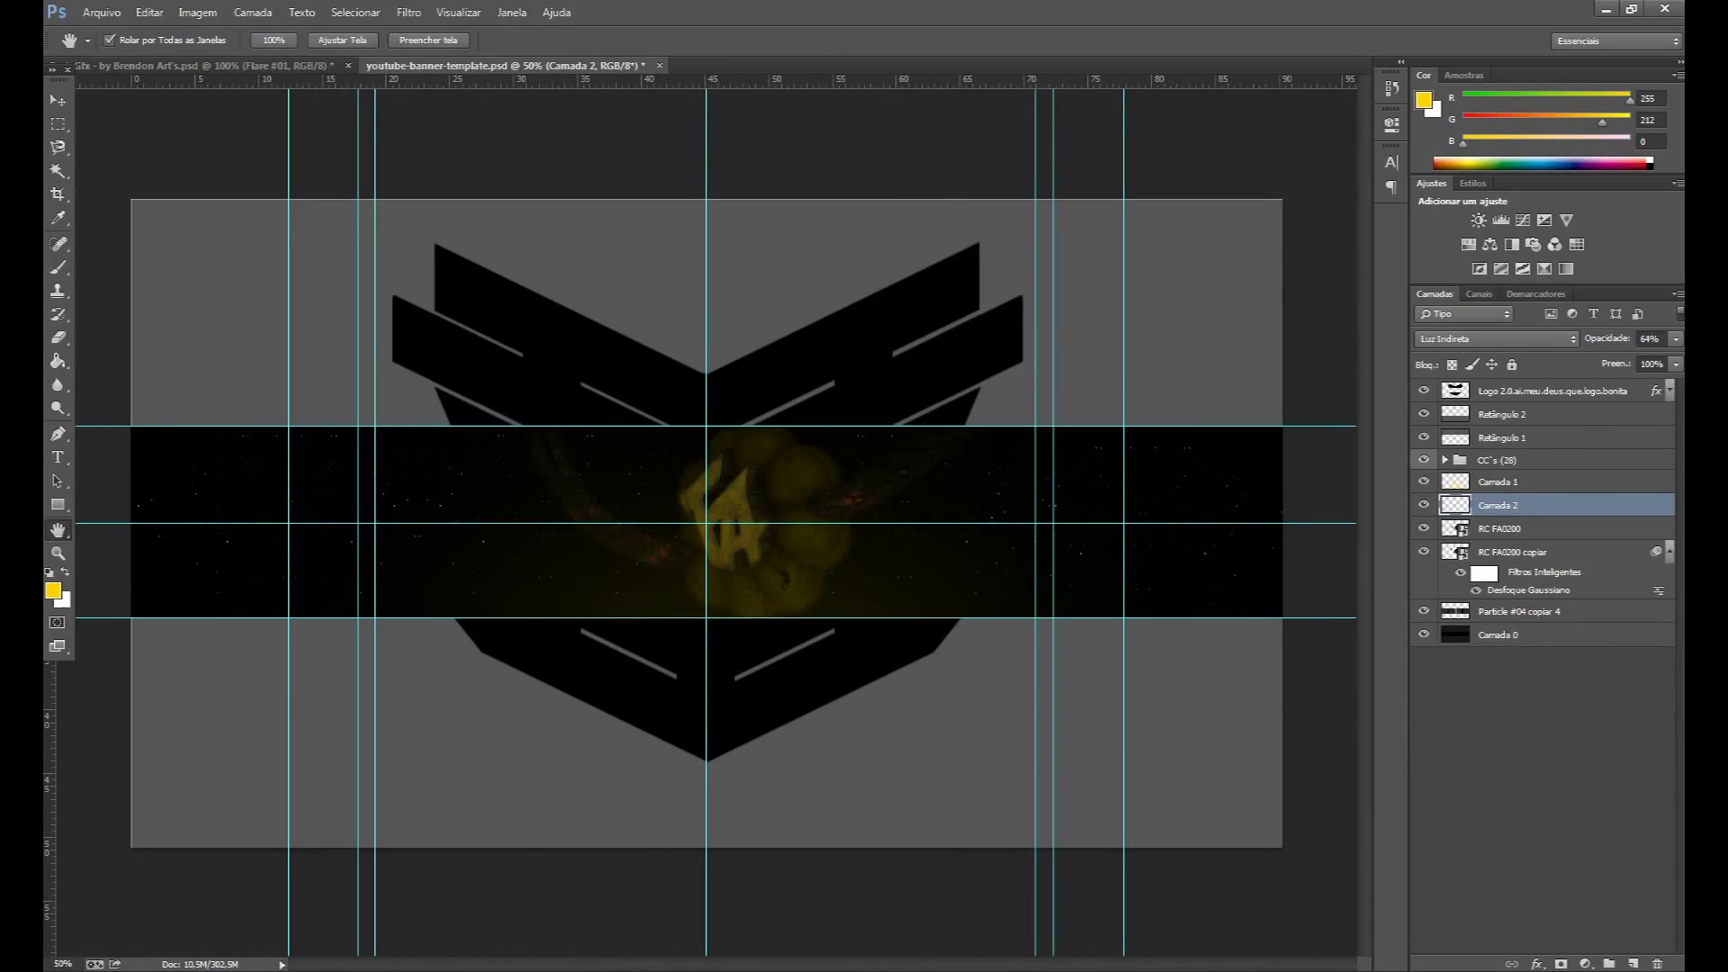
Copy Flare #01 again from the graphics resource pack into the banner above Camada 2, centred over the render.
key("ctrl+Tab")
key("v")
left_click_drag(707, 297, 707, 531)
key("Return")
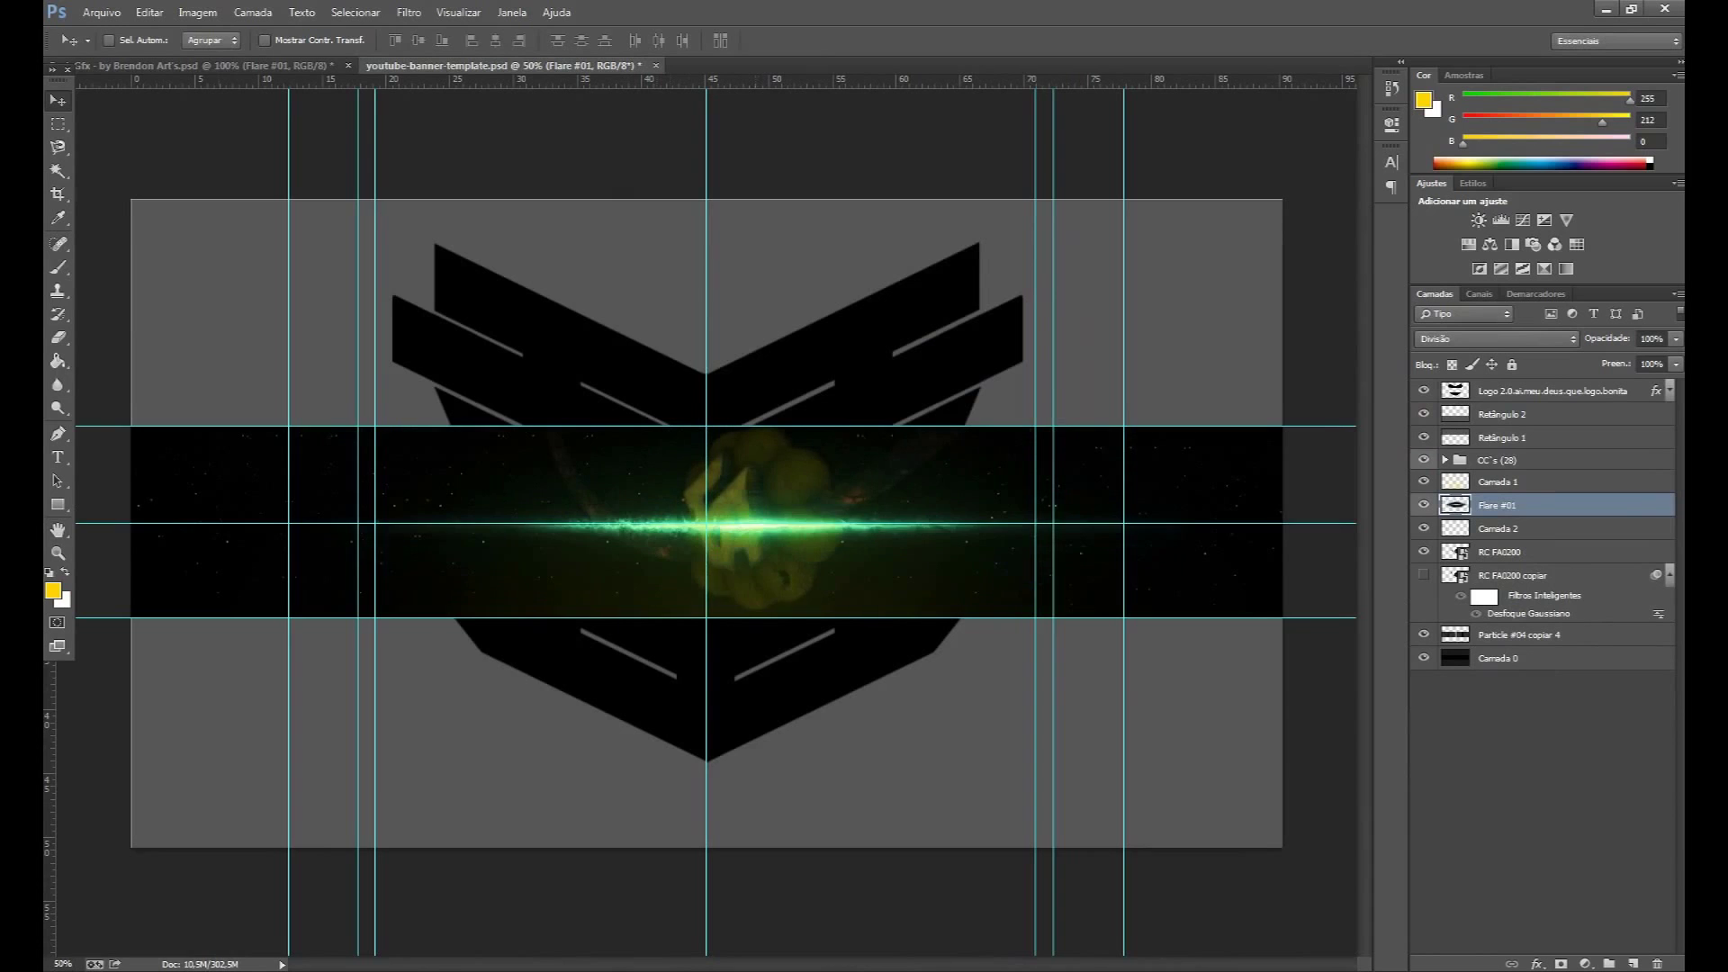
Scale Flare #01 down to about 57% width and 39% height and apply the transformation.
key("h")
scroll(711, 499, "up", 5)
key("ctrl+t")
mouse_move(93, 604)
left_mouse_down()
mouse_move(93, 720)
mouse_move(55, 723)
mouse_move(49, 954)
left_mouse_up()
left_click_drag(1188, 316, 496, 583)
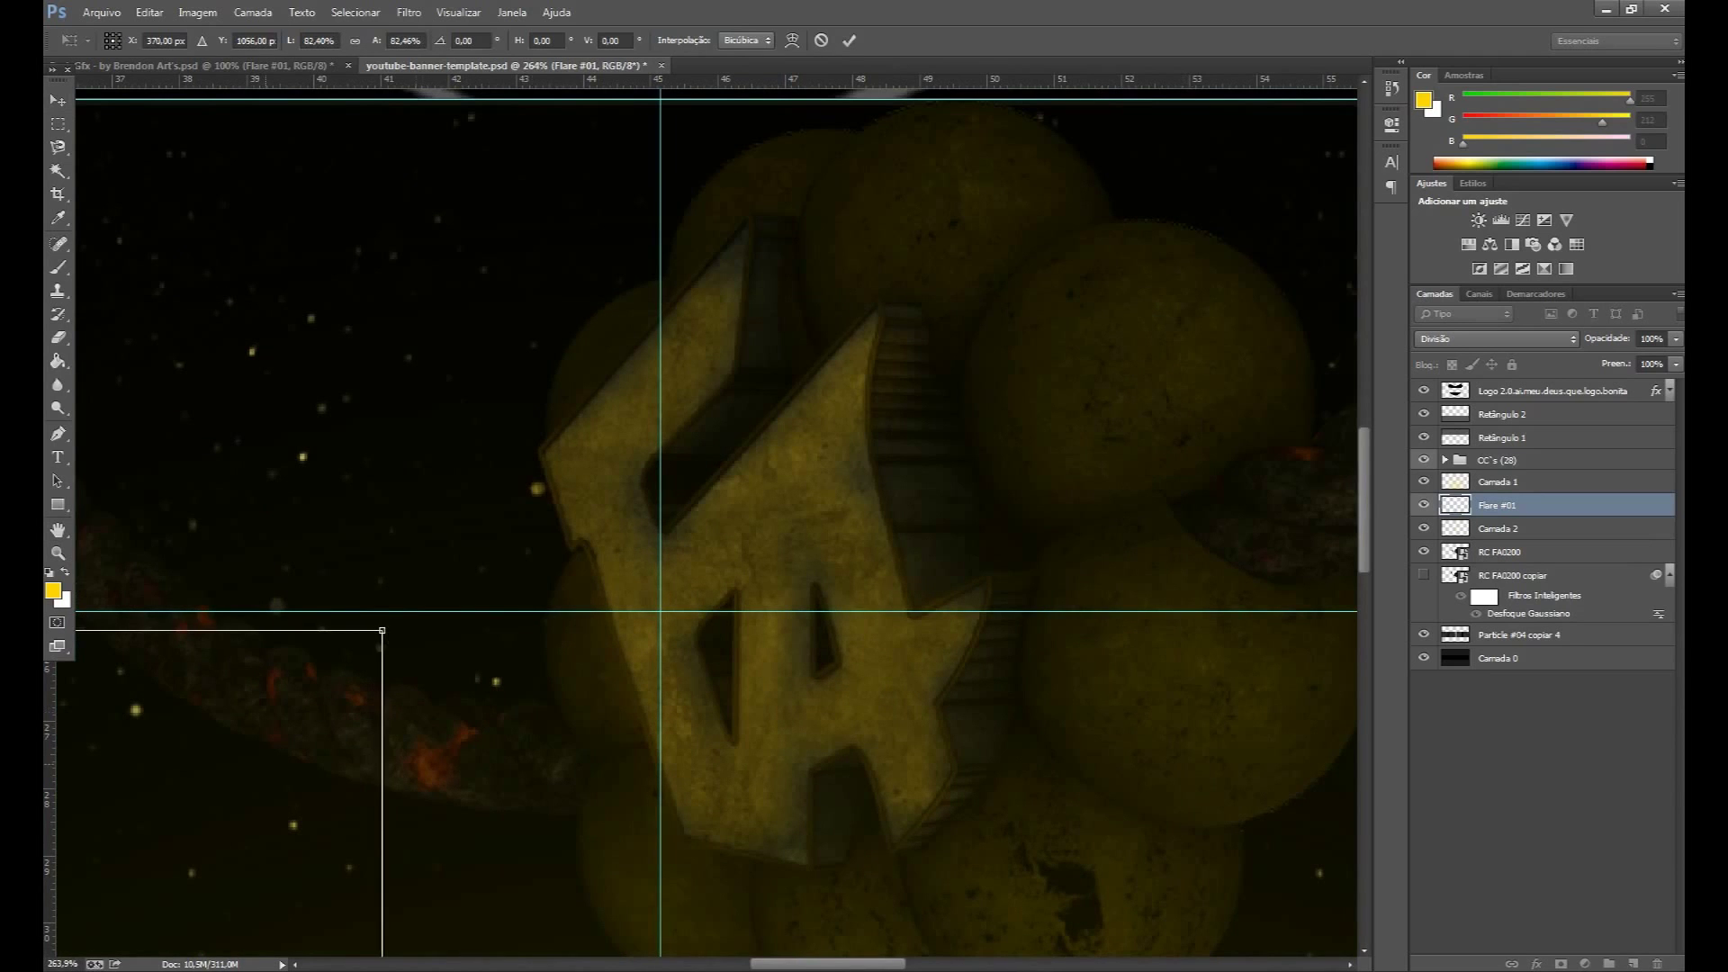
left_click_drag(720, 540, 853, 466)
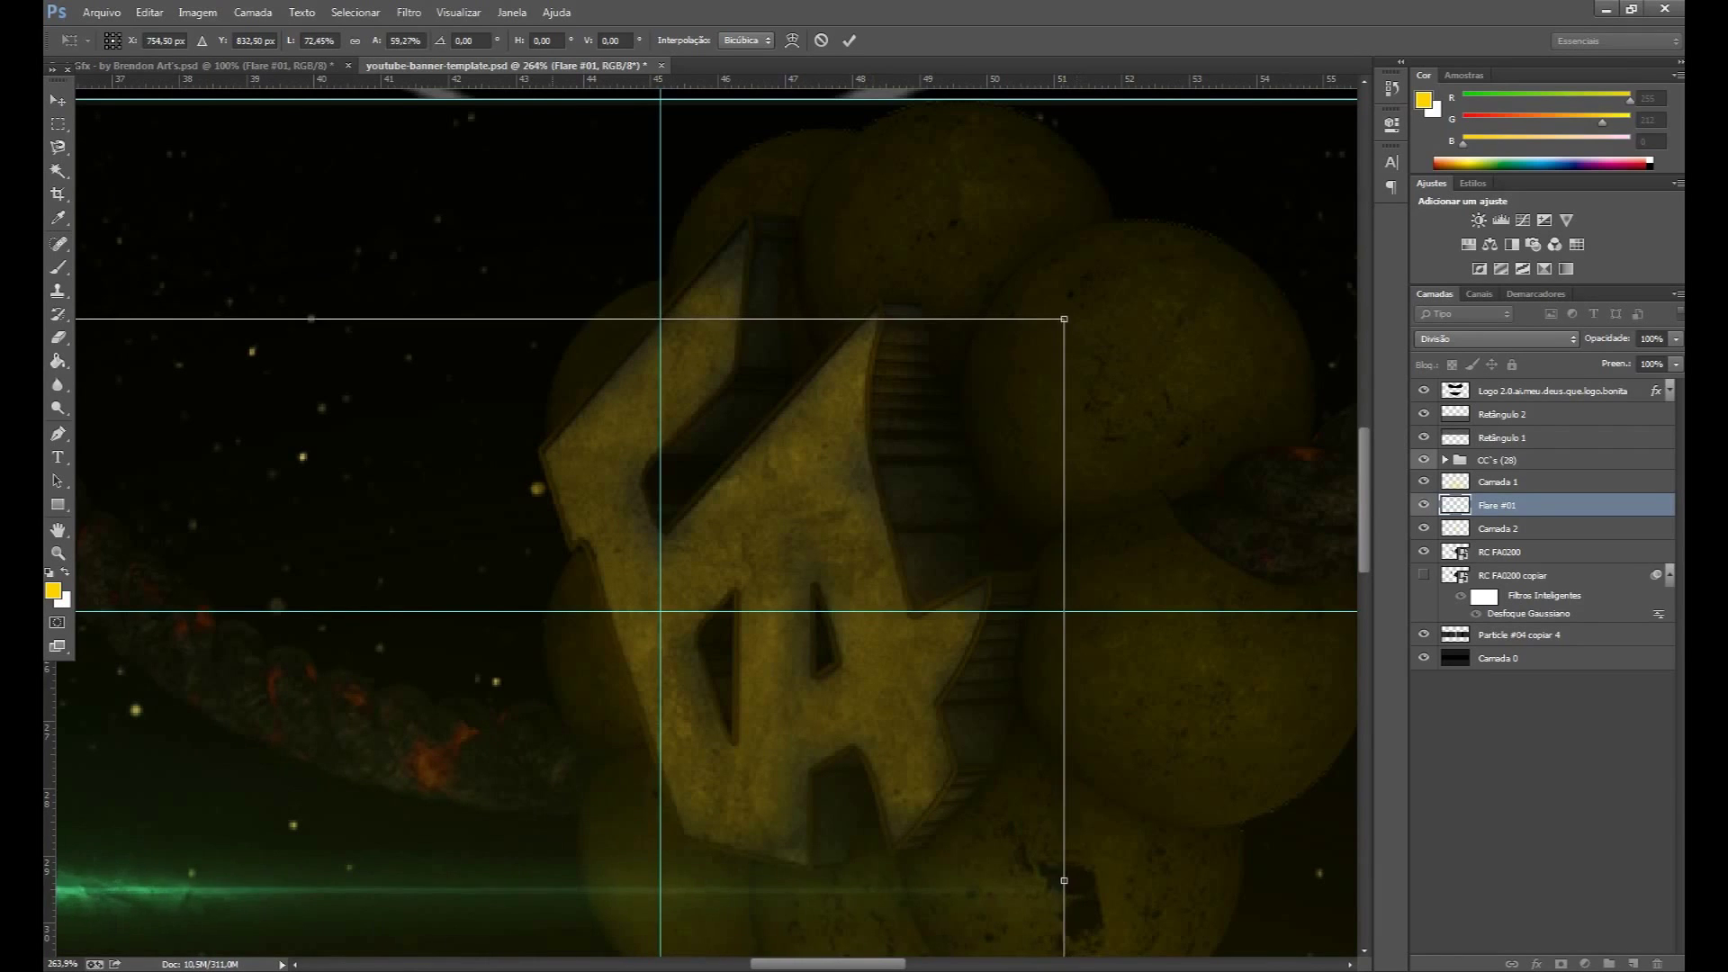
left_click_drag(1064, 318, 333, 567)
left_click(58, 530)
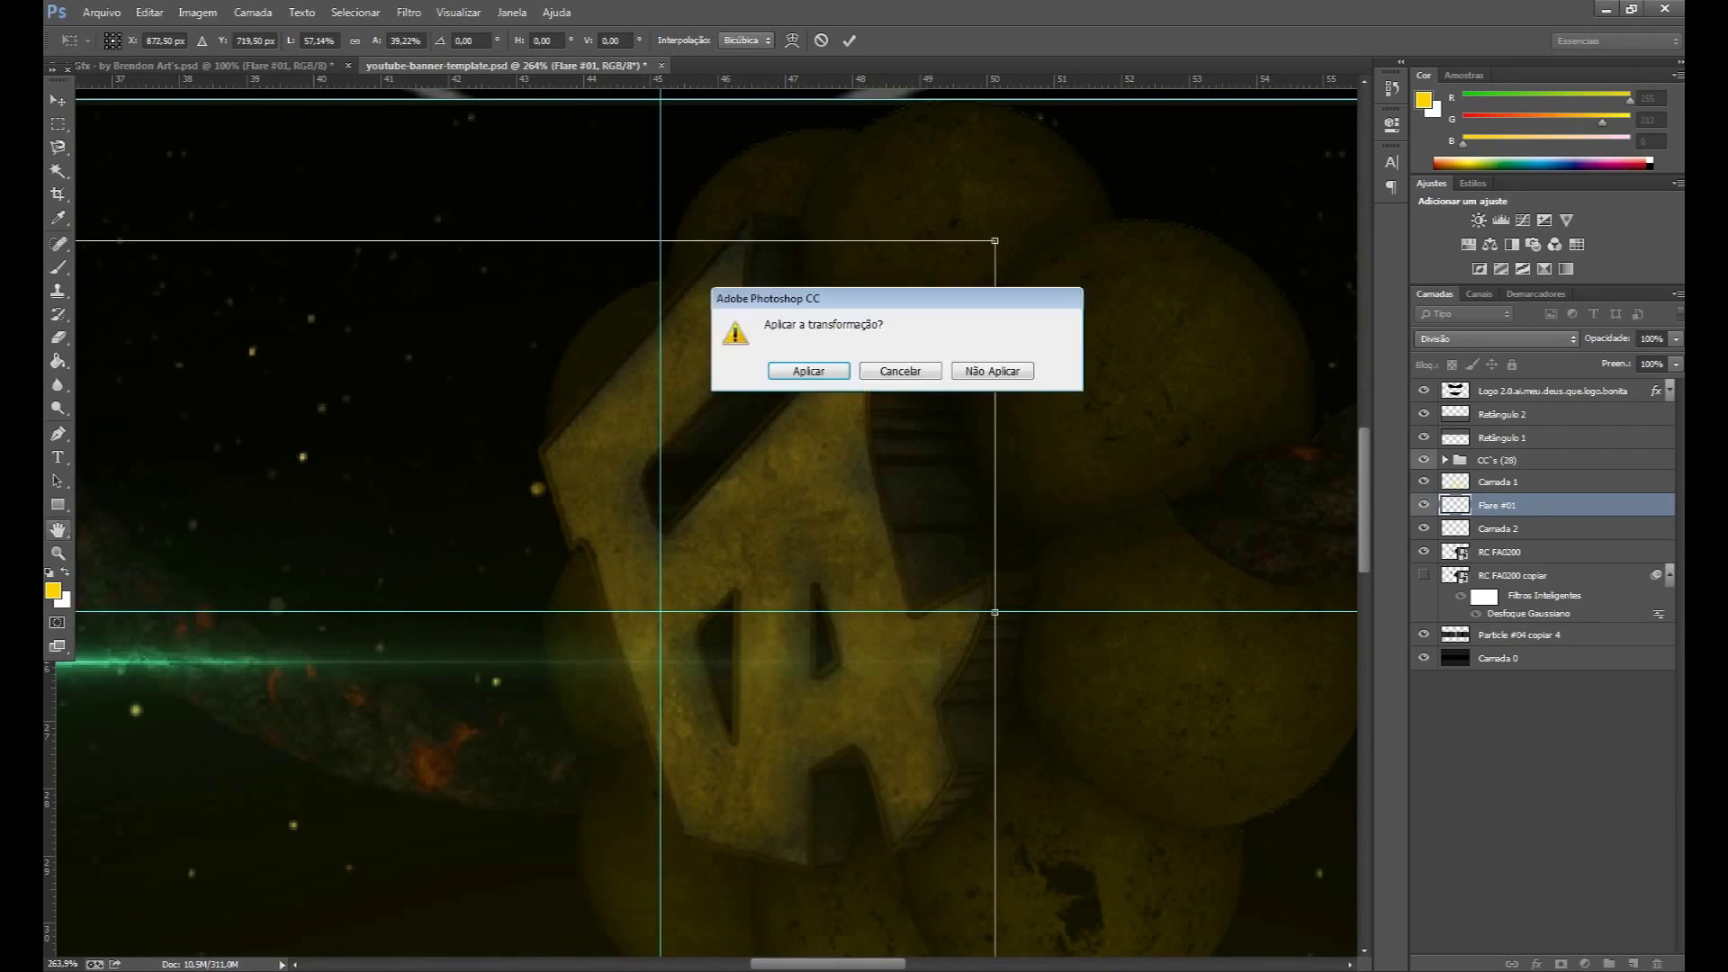
key("Return")
Shrink Flare #01 further and move it over the upper part of the render's lettering.
key("ctrl+0")
key("ctrl+t")
left_click_drag(741, 321, 540, 424)
left_click_drag(441, 454, 871, 337)
key("Return")
Rotate Flare #01 by about -42.5° so it runs along the slanted upper edge of the render's lettering.
scroll(882, 338, "up", 8)
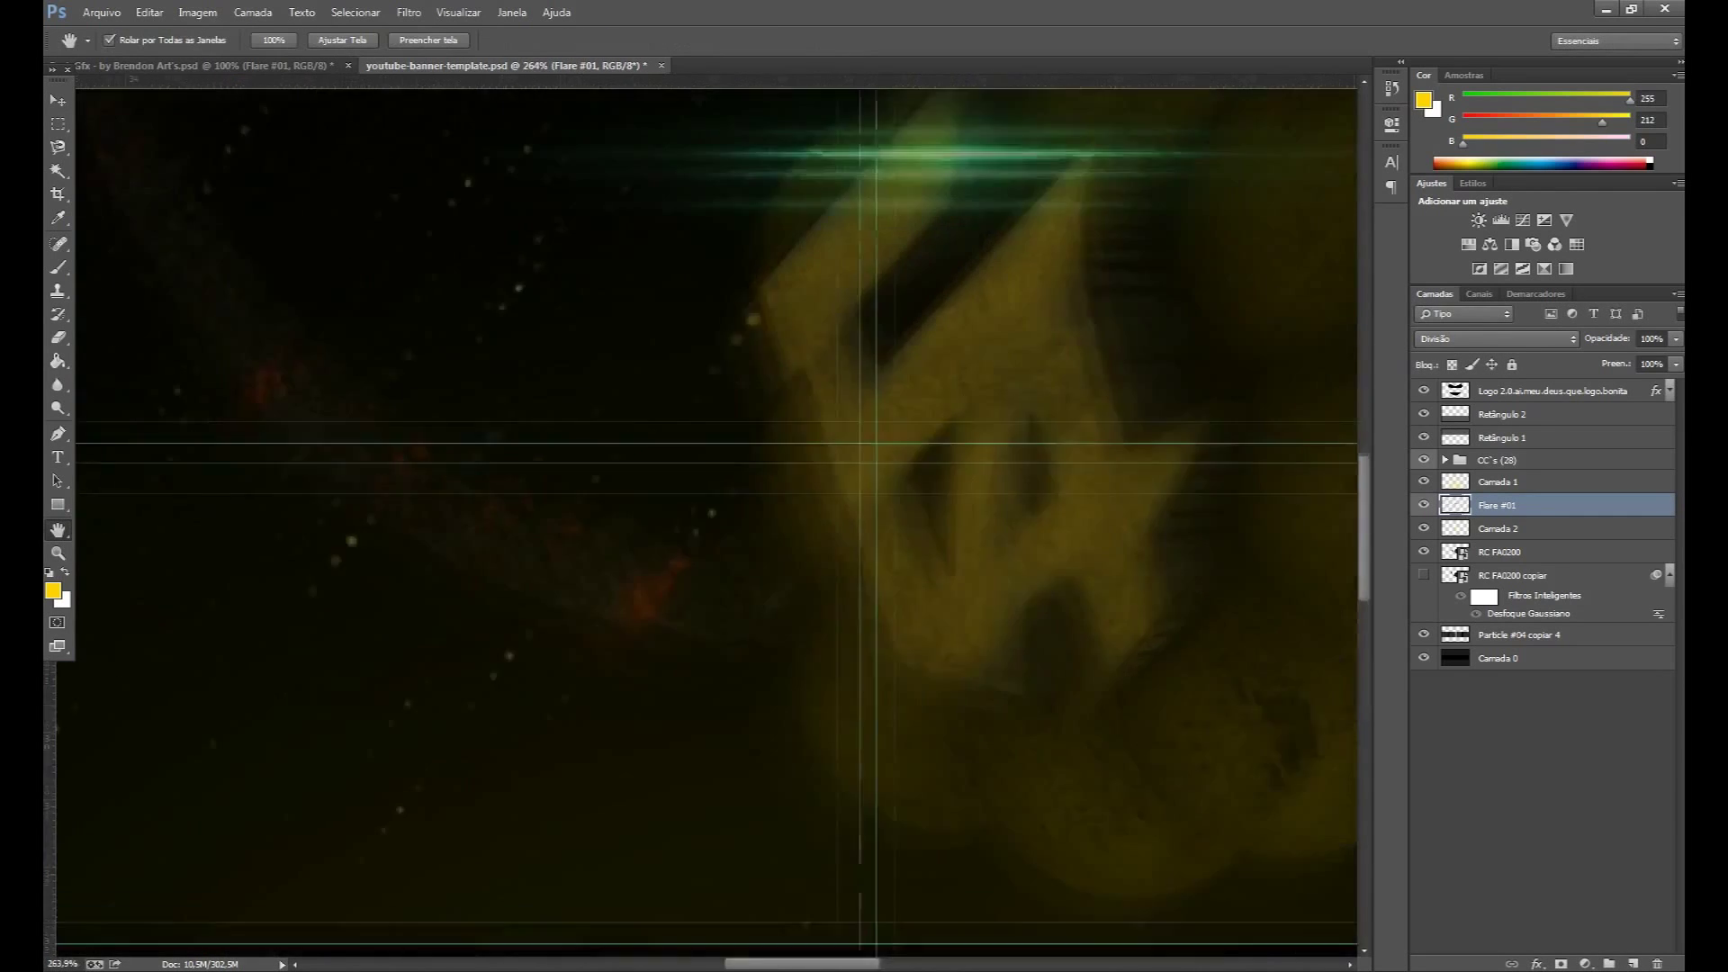
key("ctrl+t")
left_click_drag(270, 509, 494, 841)
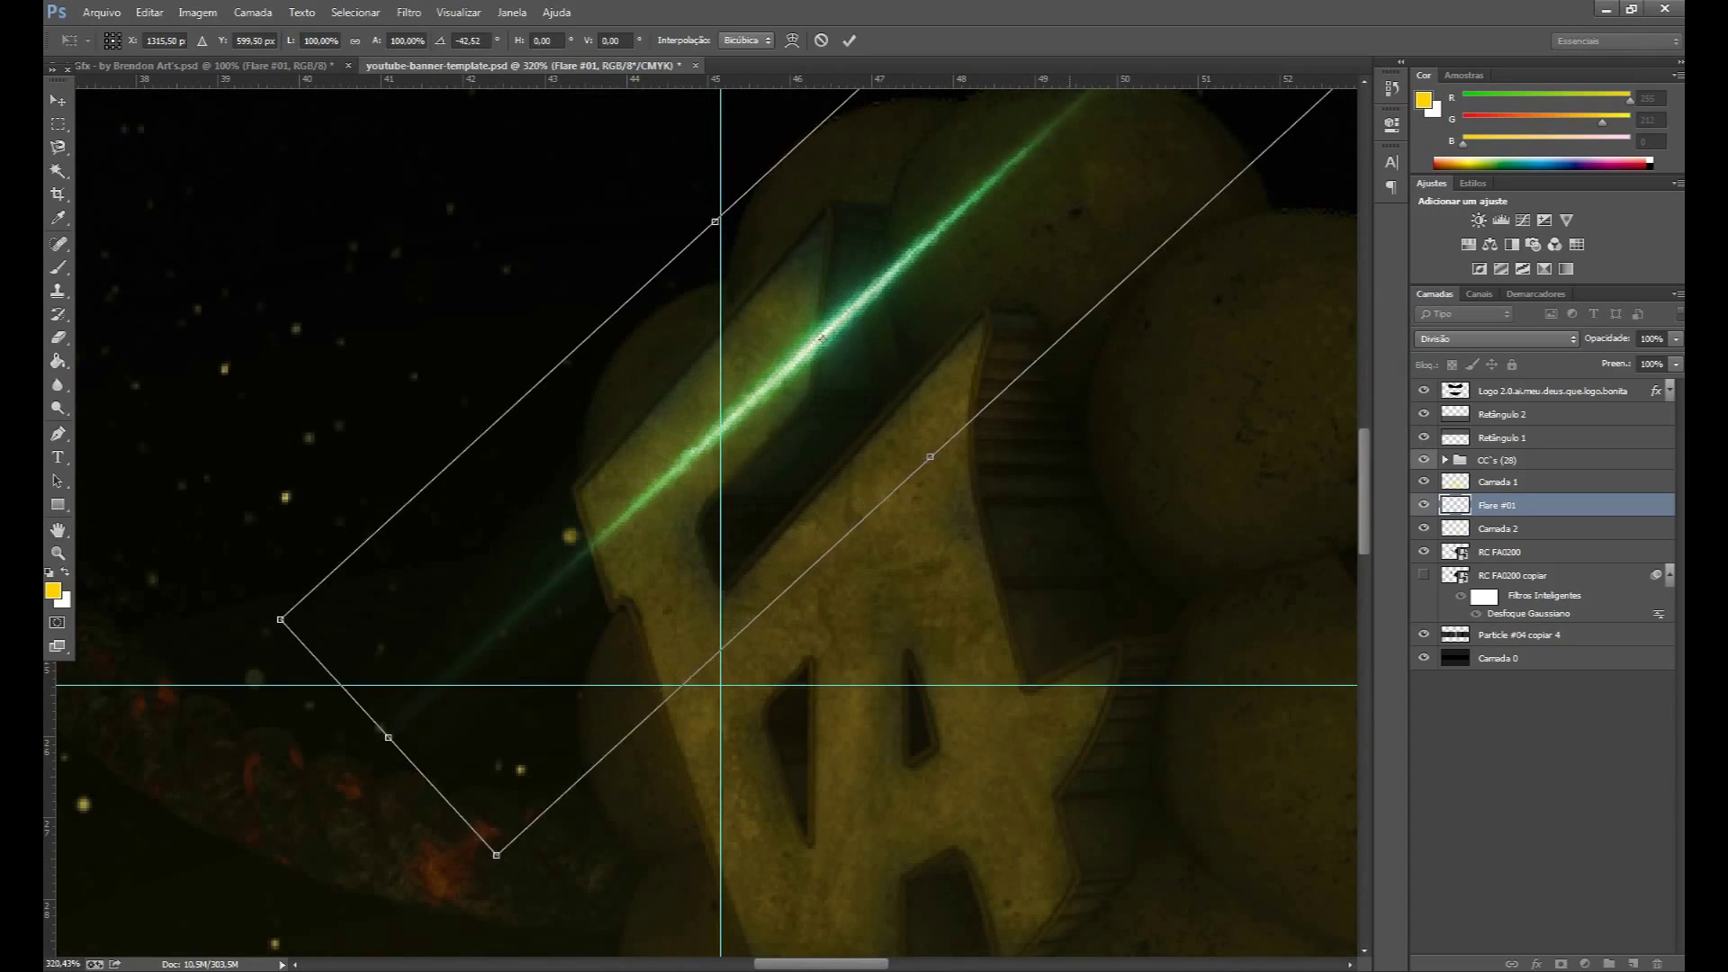